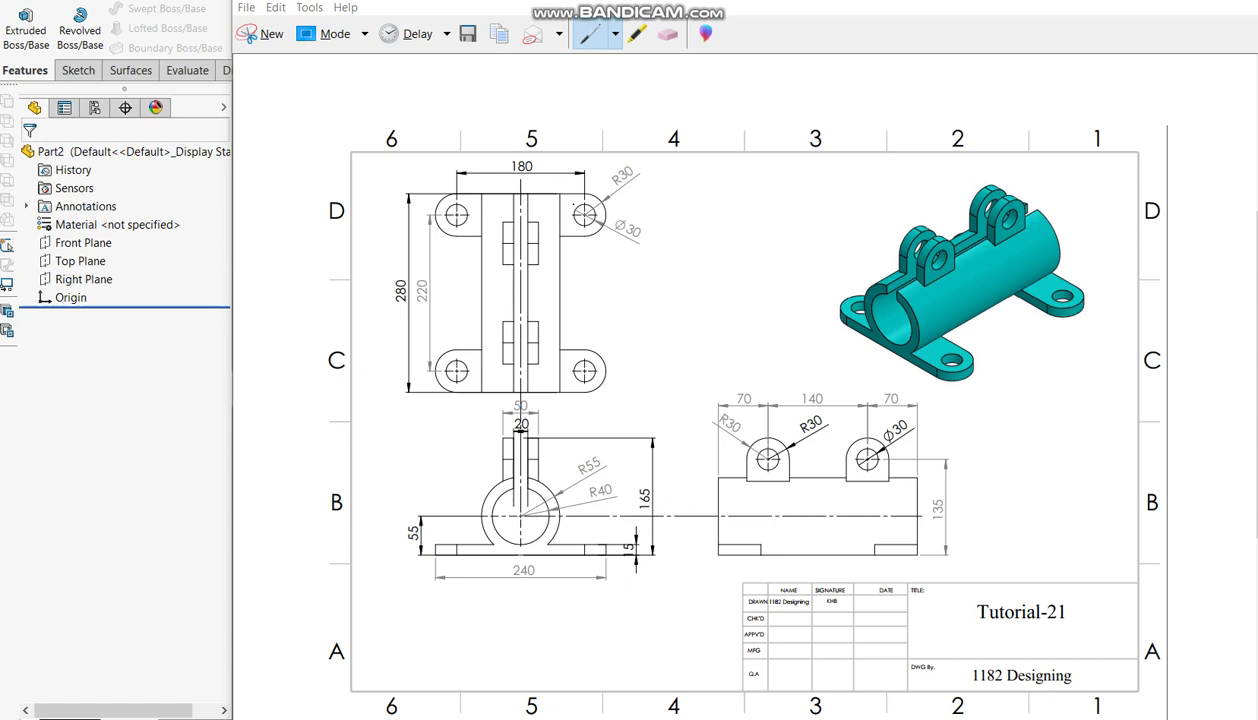
Step: With the red pen, draw an arrow at the model's base and circle the R55 dimension
click(615, 33)
click(603, 64)
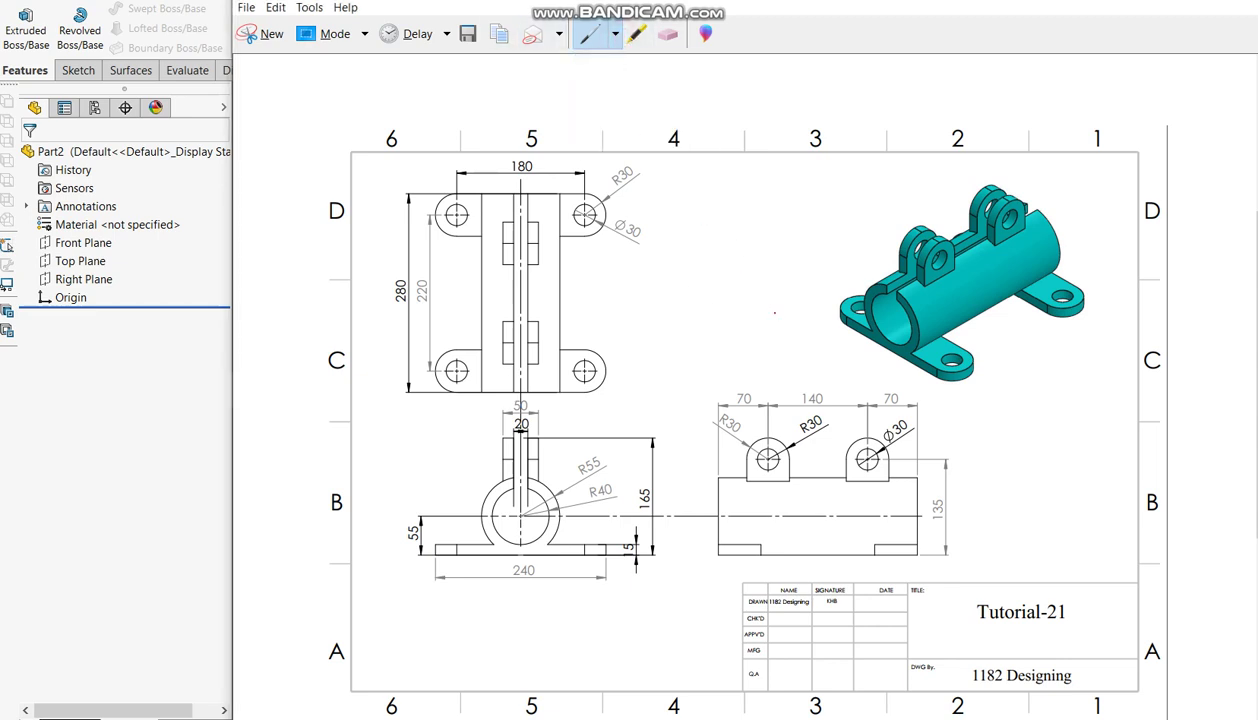
drag(802, 361, 866, 346)
drag(576, 464, 574, 471)
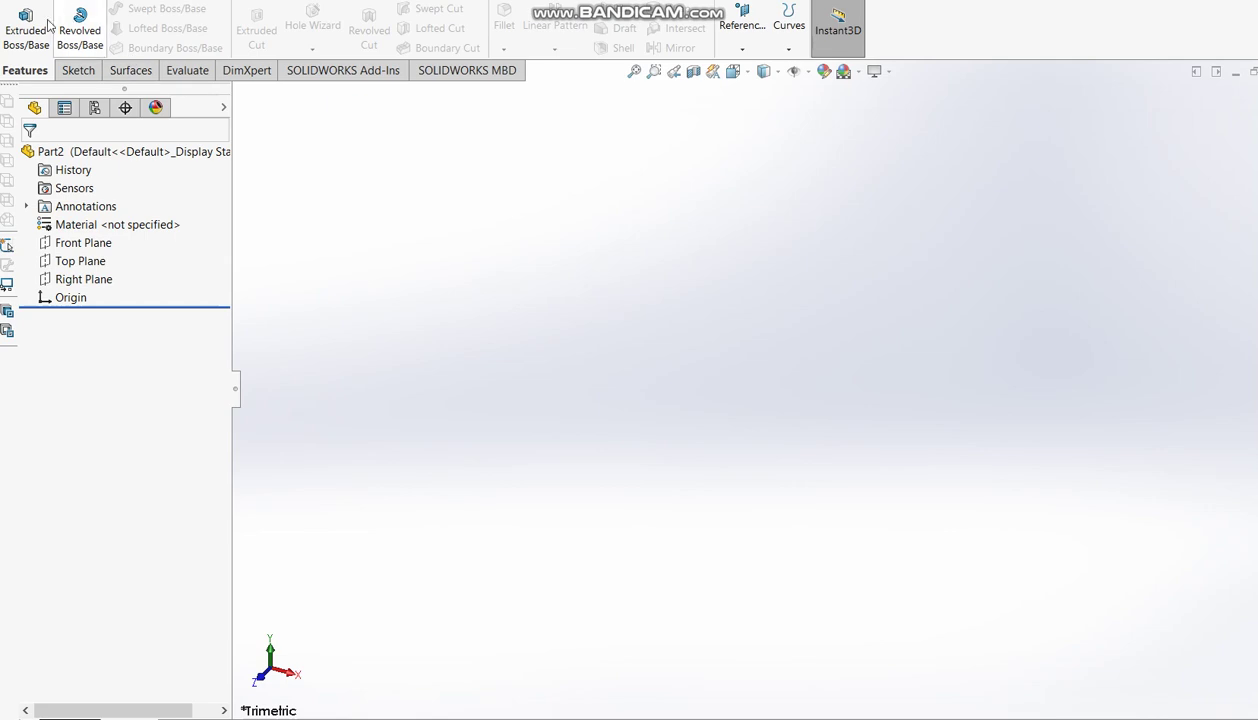
click(25, 22)
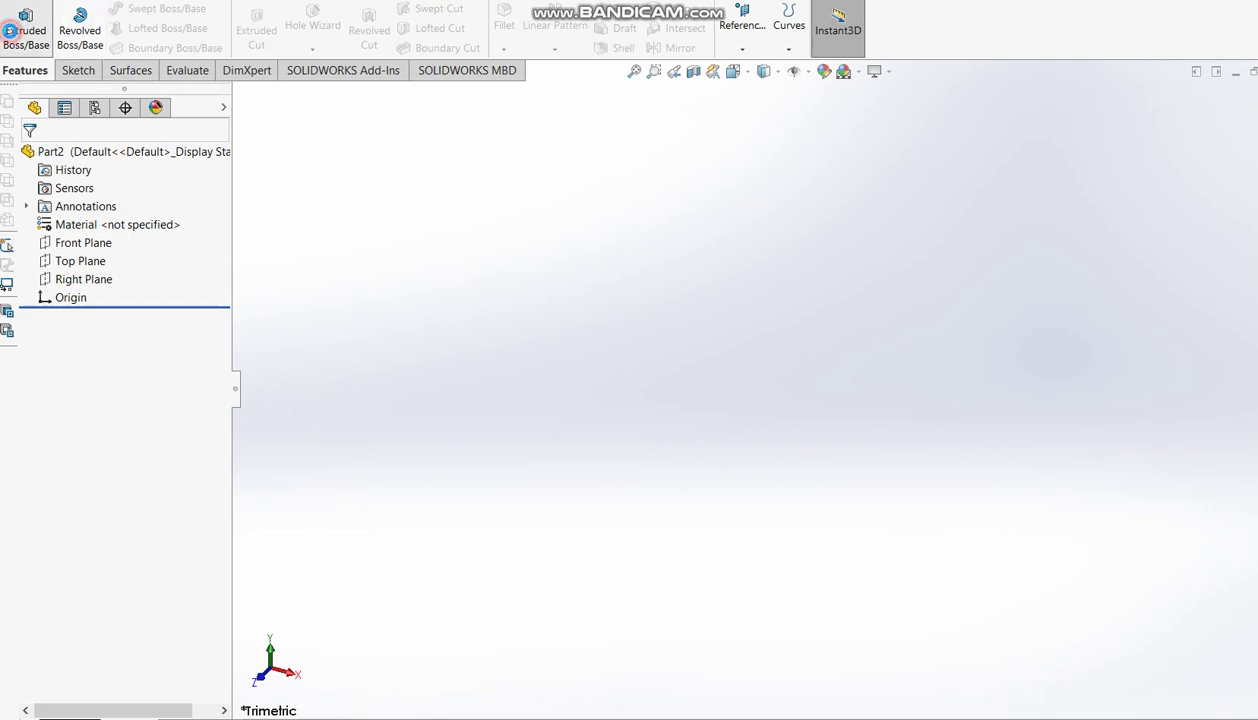
Step: On the Front Plane, sketch two concentric circles centred on the origin
click(592, 212)
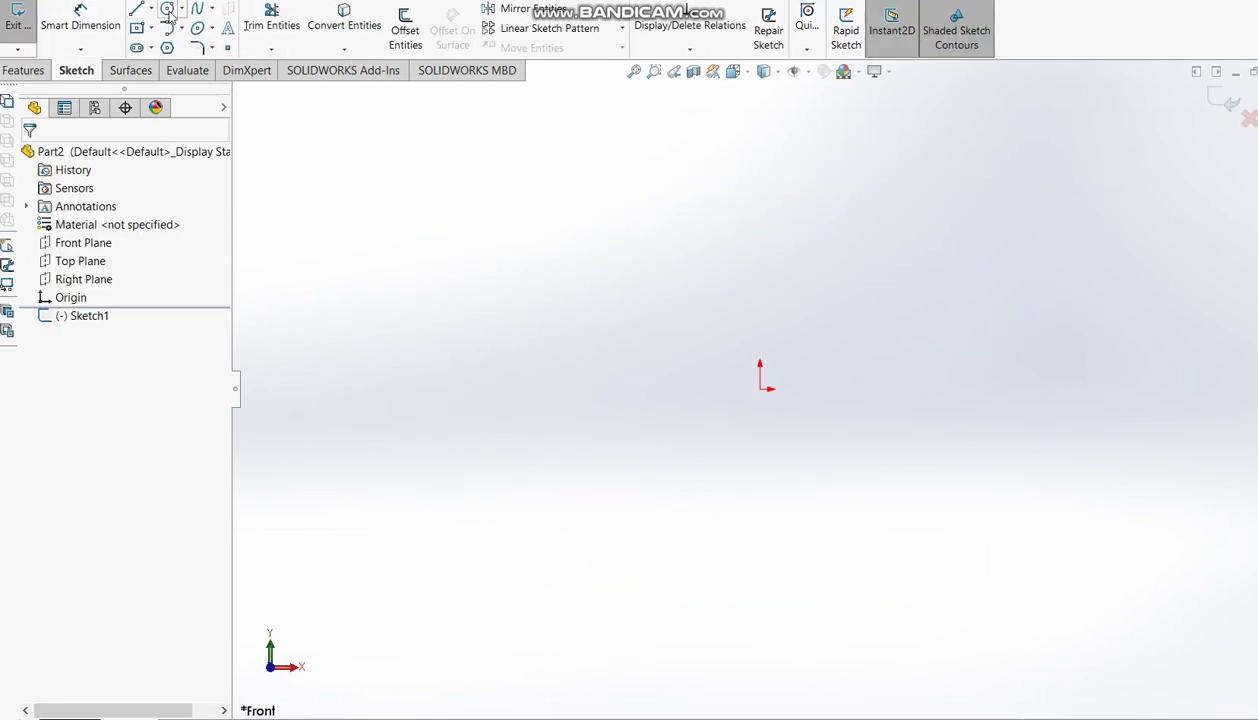
click(167, 8)
click(776, 409)
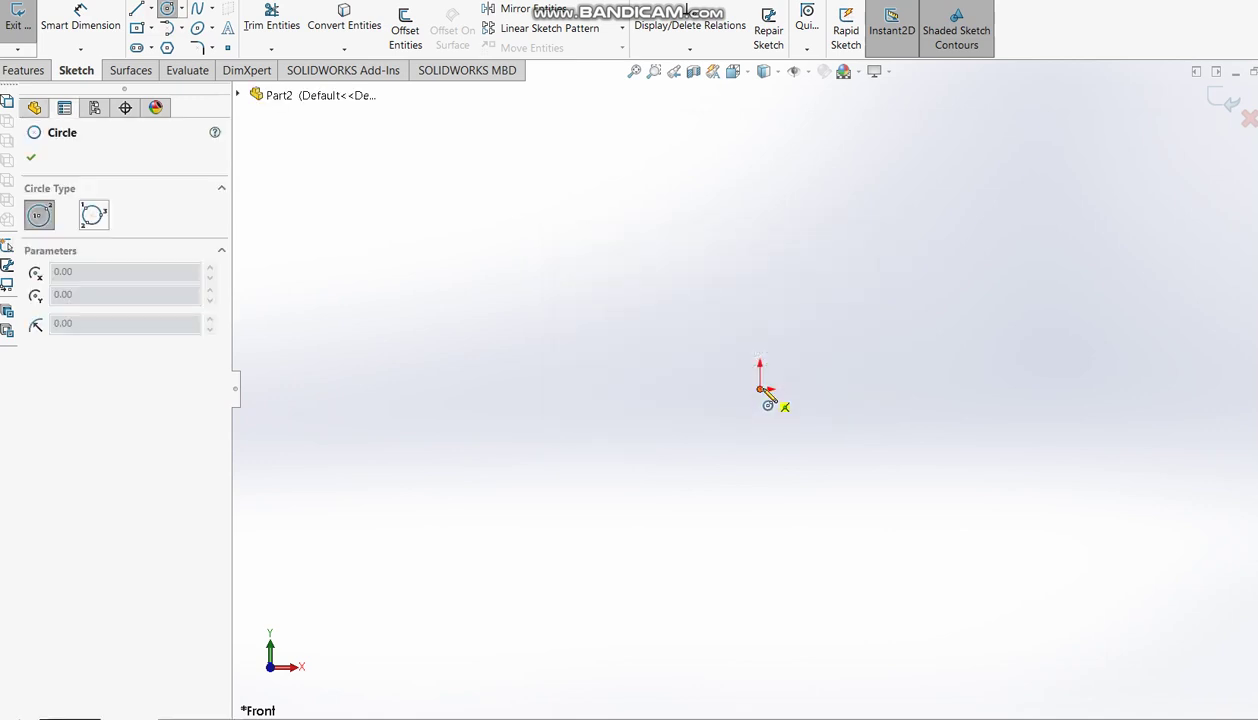
click(760, 388)
click(709, 374)
click(760, 388)
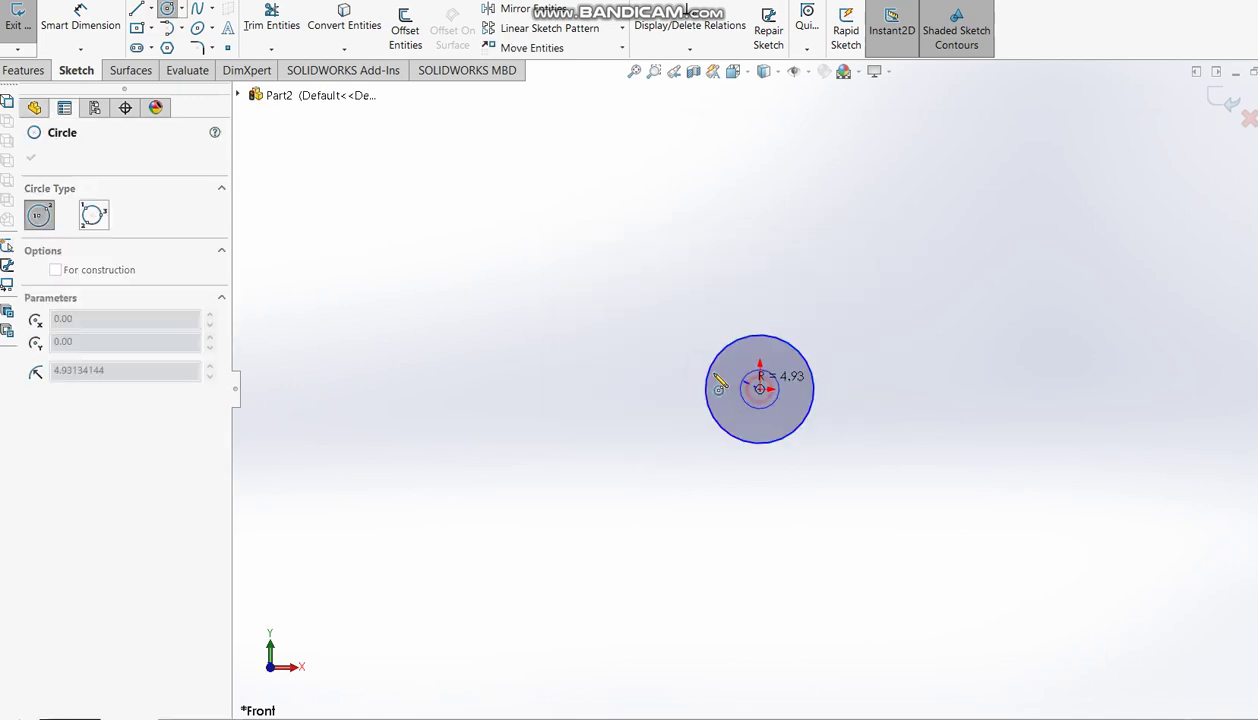
click(646, 364)
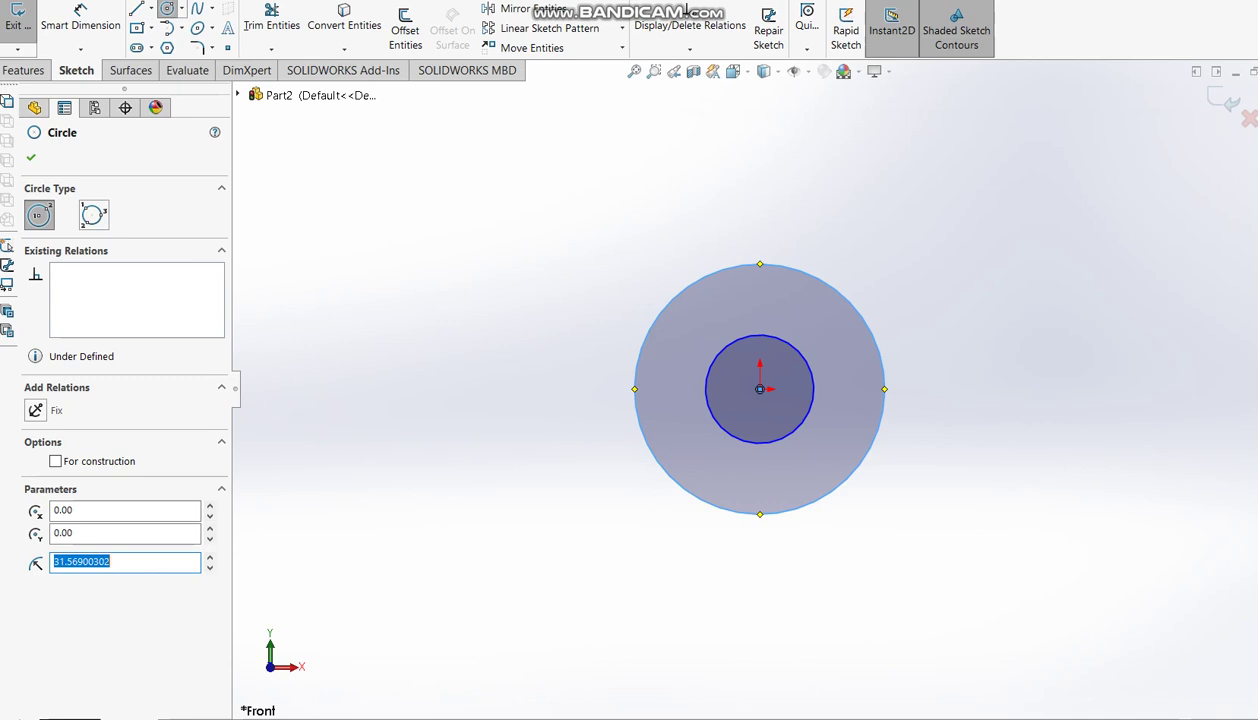
Step: Dimension the inner circle to Ø80 and the outer circle to Ø110 (55*2)
click(80, 20)
click(808, 368)
click(875, 342)
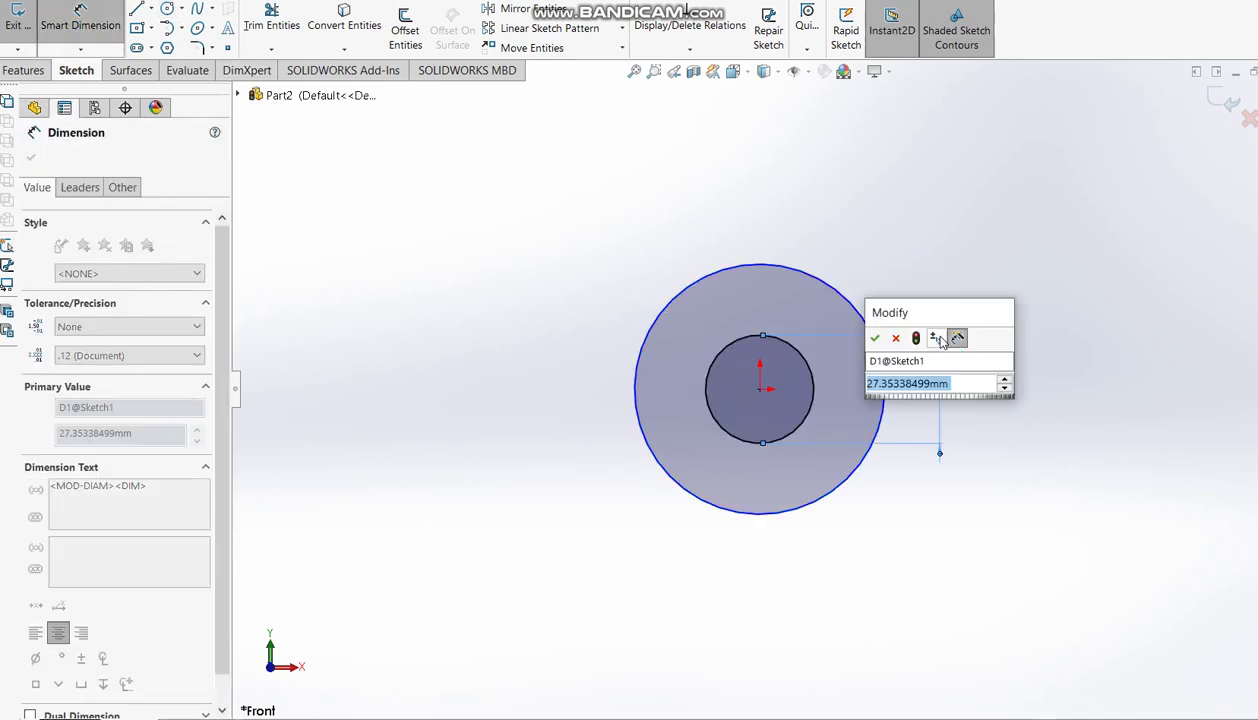
text(40*)
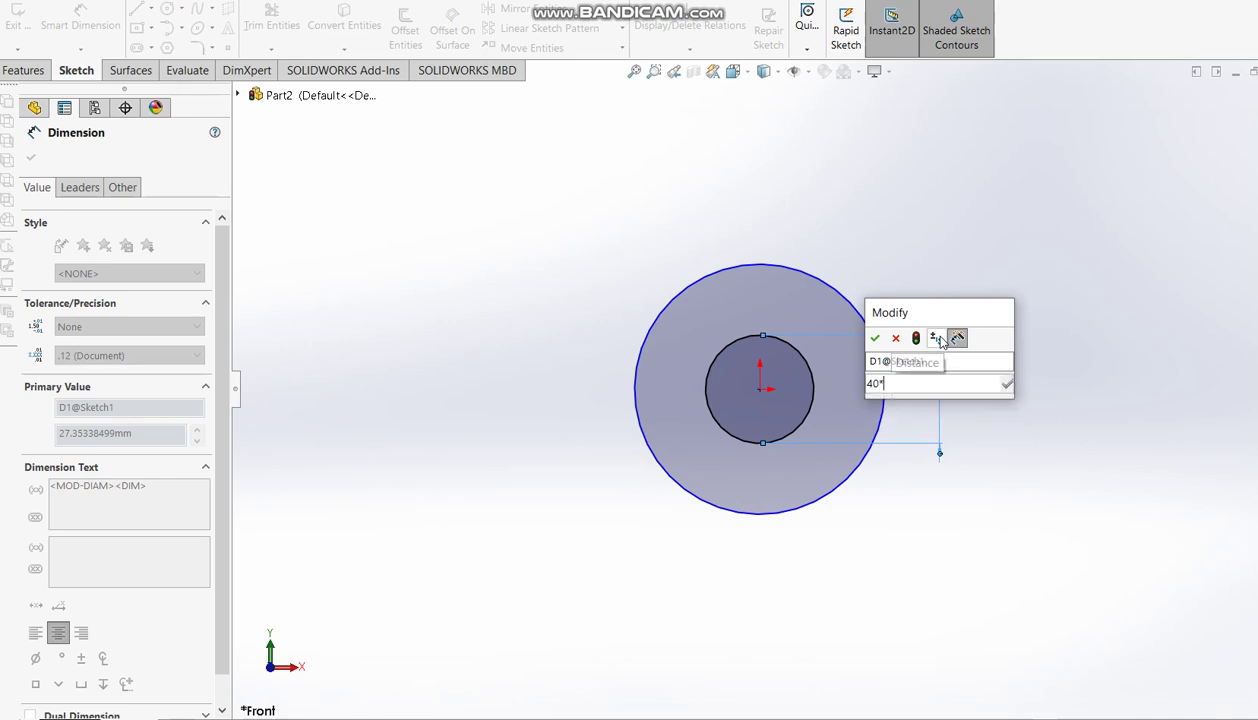
text(2)
key(Return)
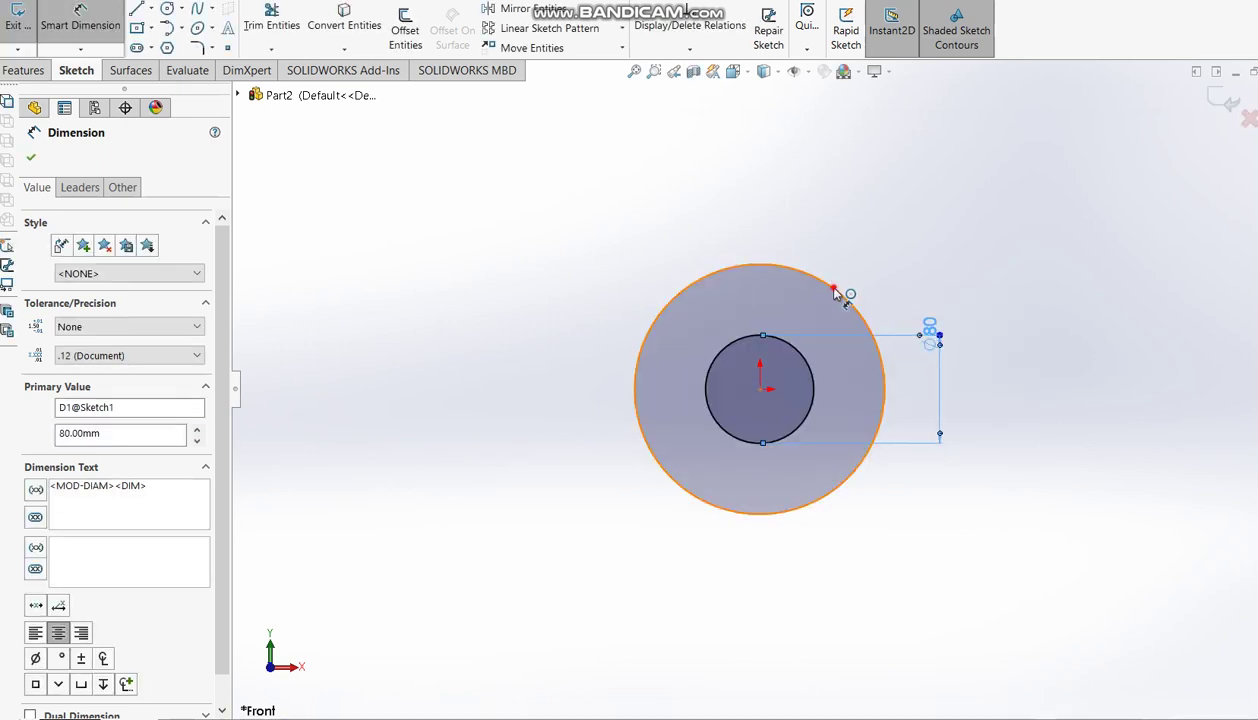
click(836, 293)
click(1032, 383)
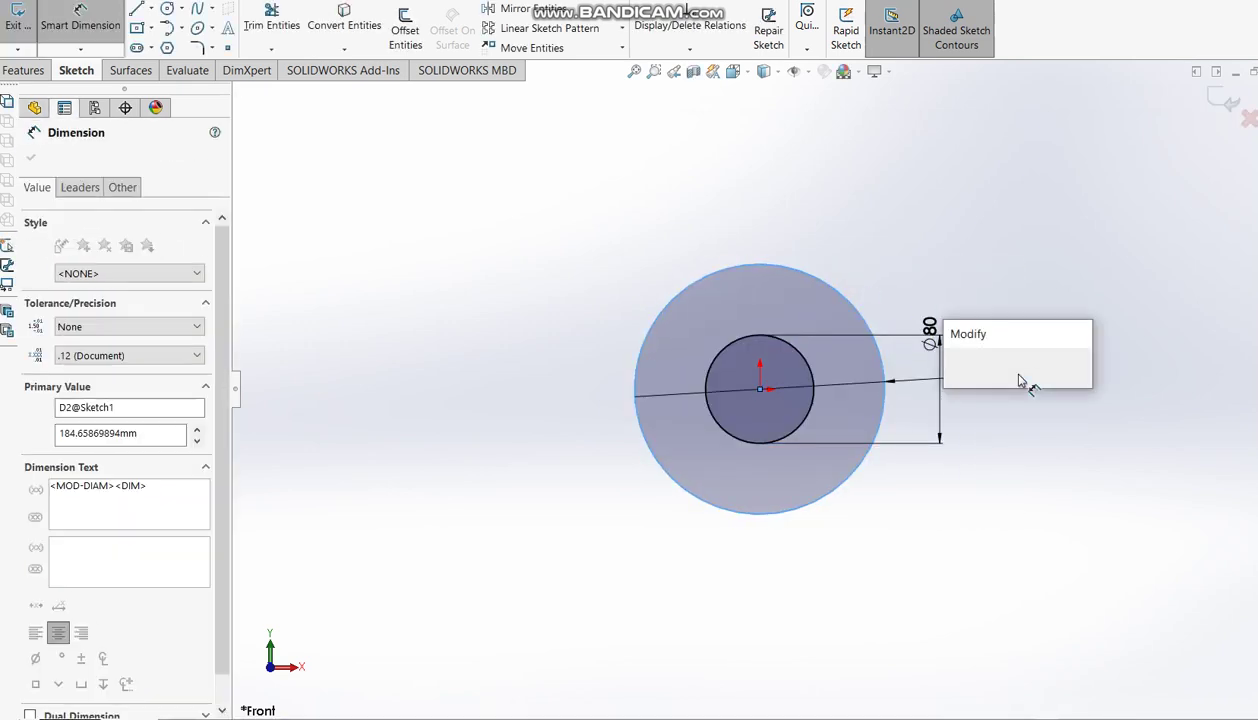
text(55*2)
key(Return)
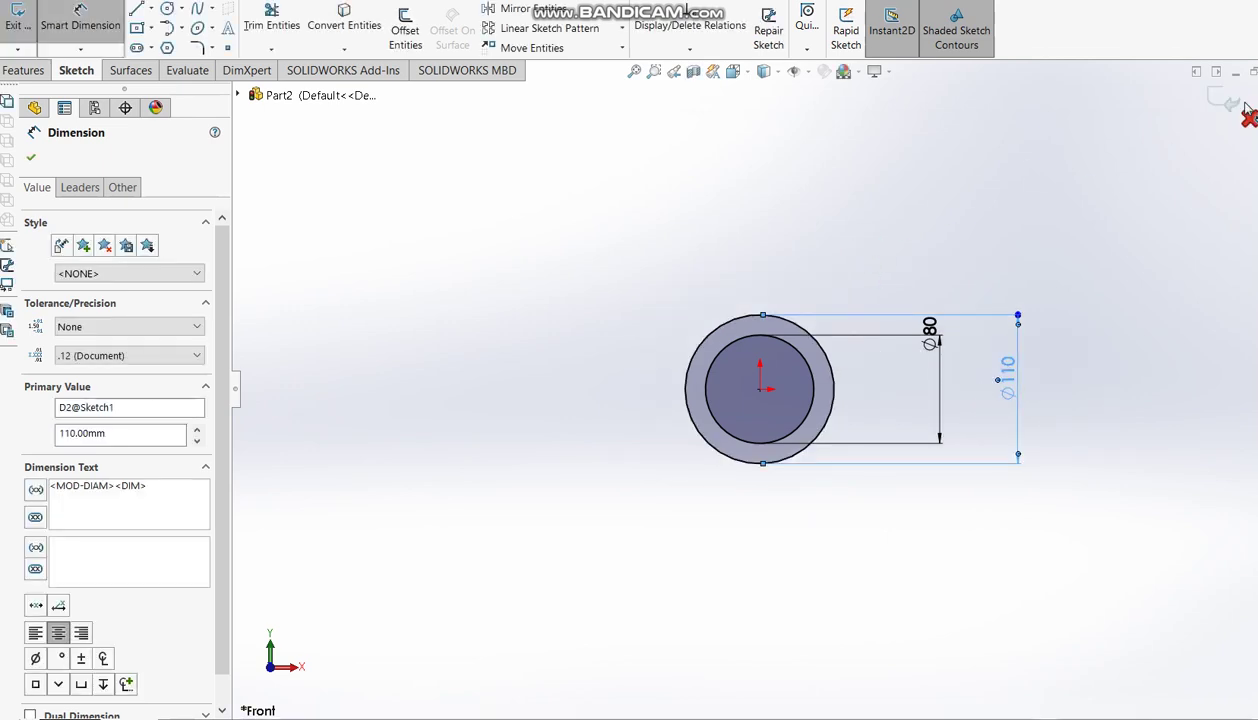
click(1222, 100)
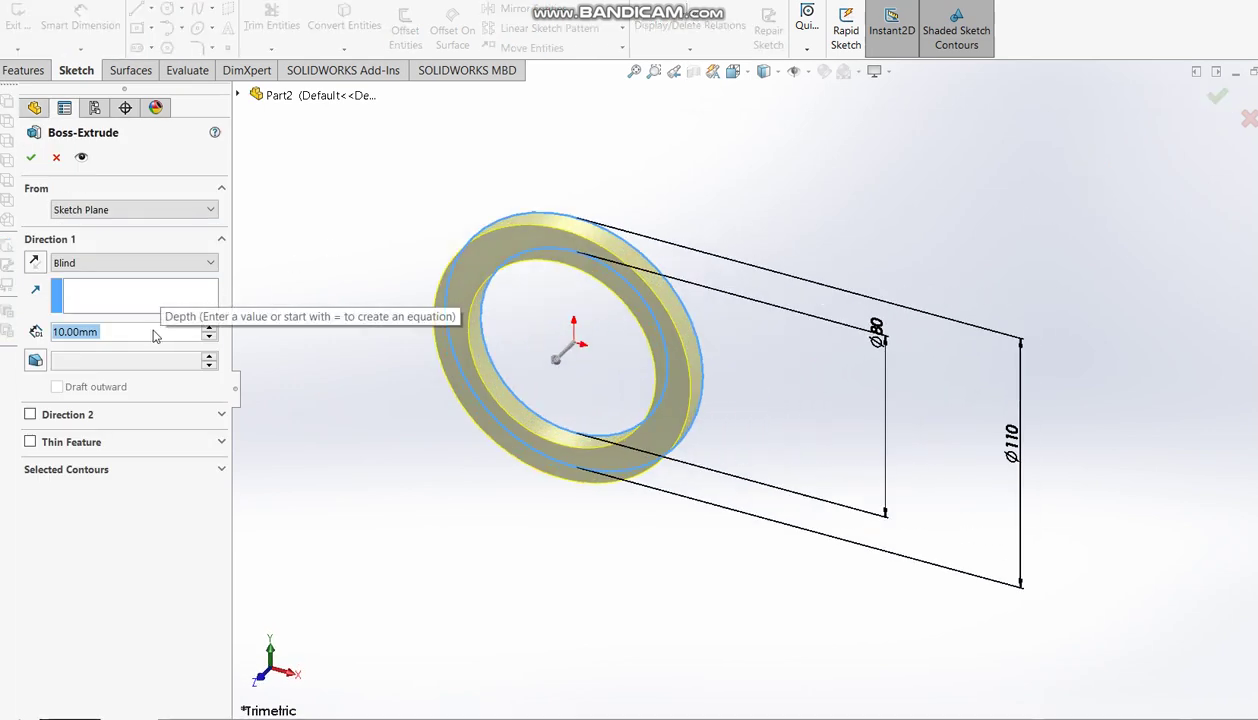
Step: Mark the 280 length on the reference drawing
key(alt+Tab)
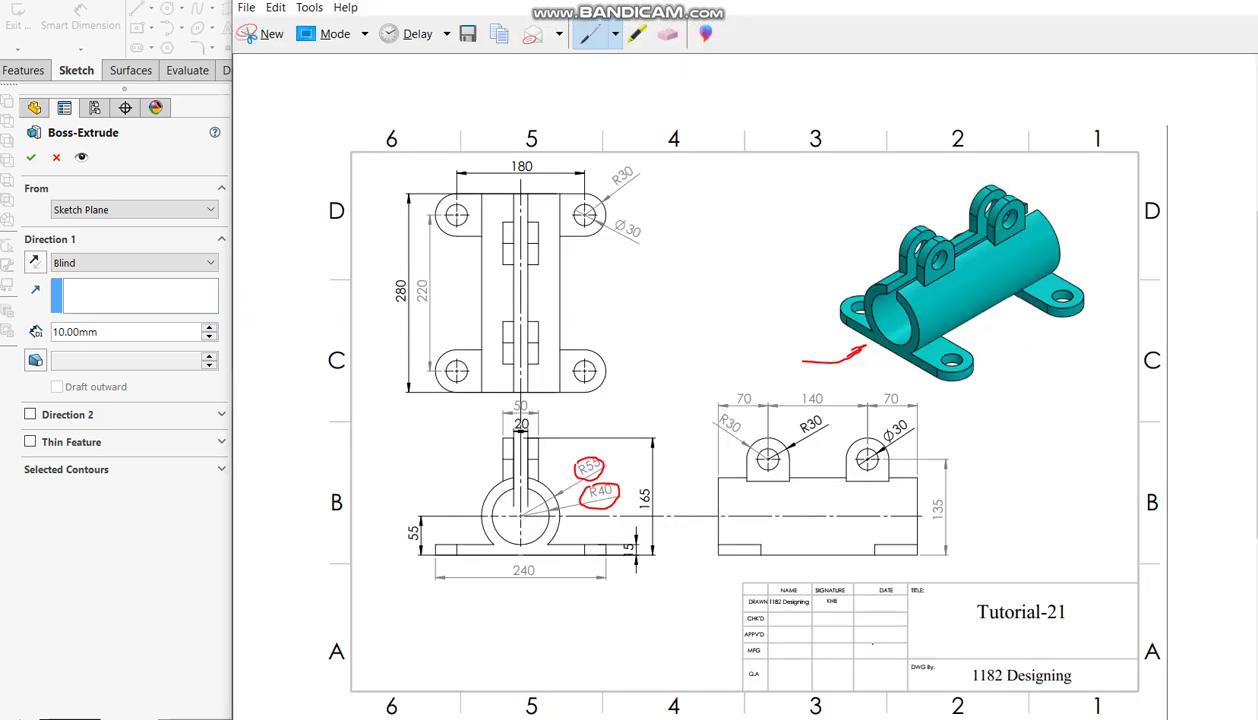
drag(393, 284, 390, 297)
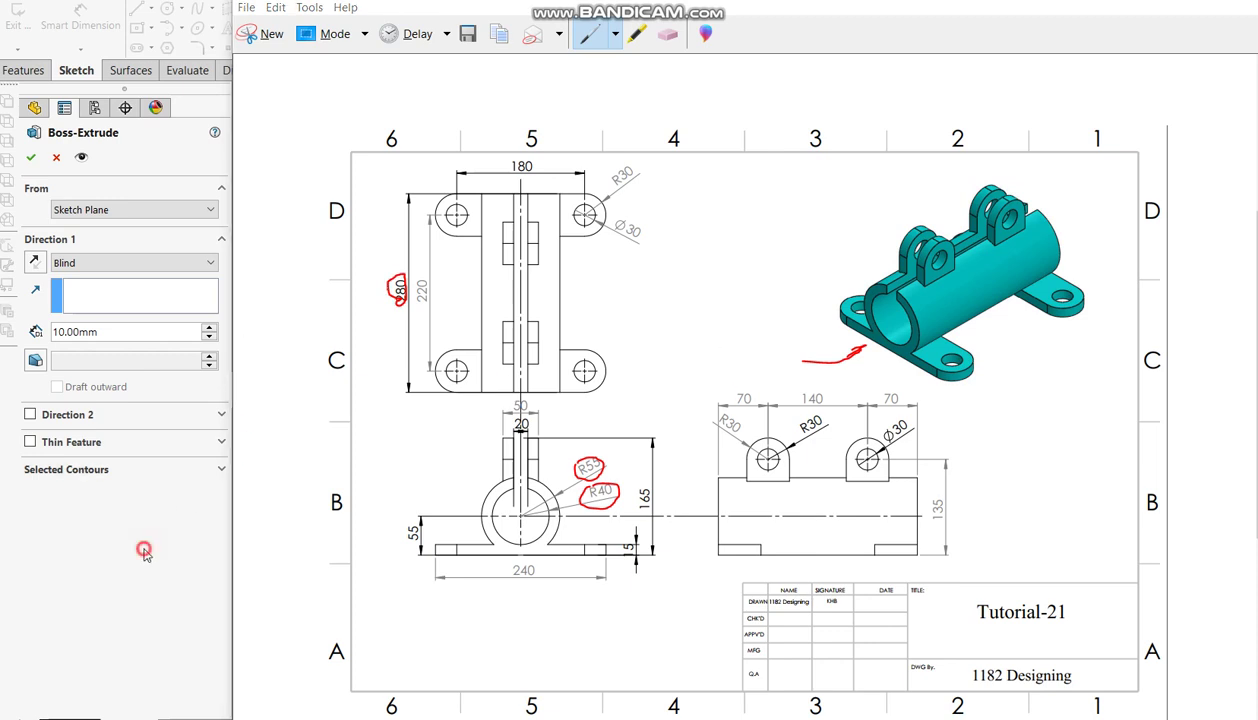
key(alt+Tab)
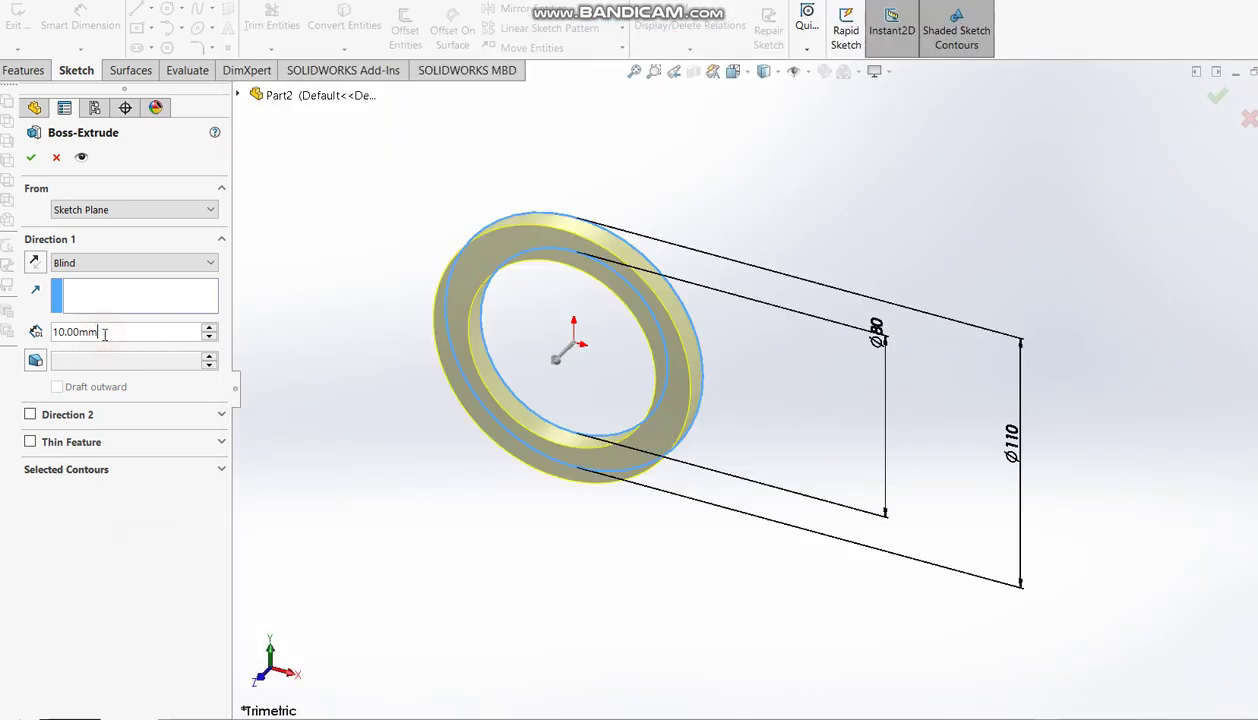
Step: Set the extrusion depth to 280 mm and accept the tube
double_click(104, 332)
text(280)
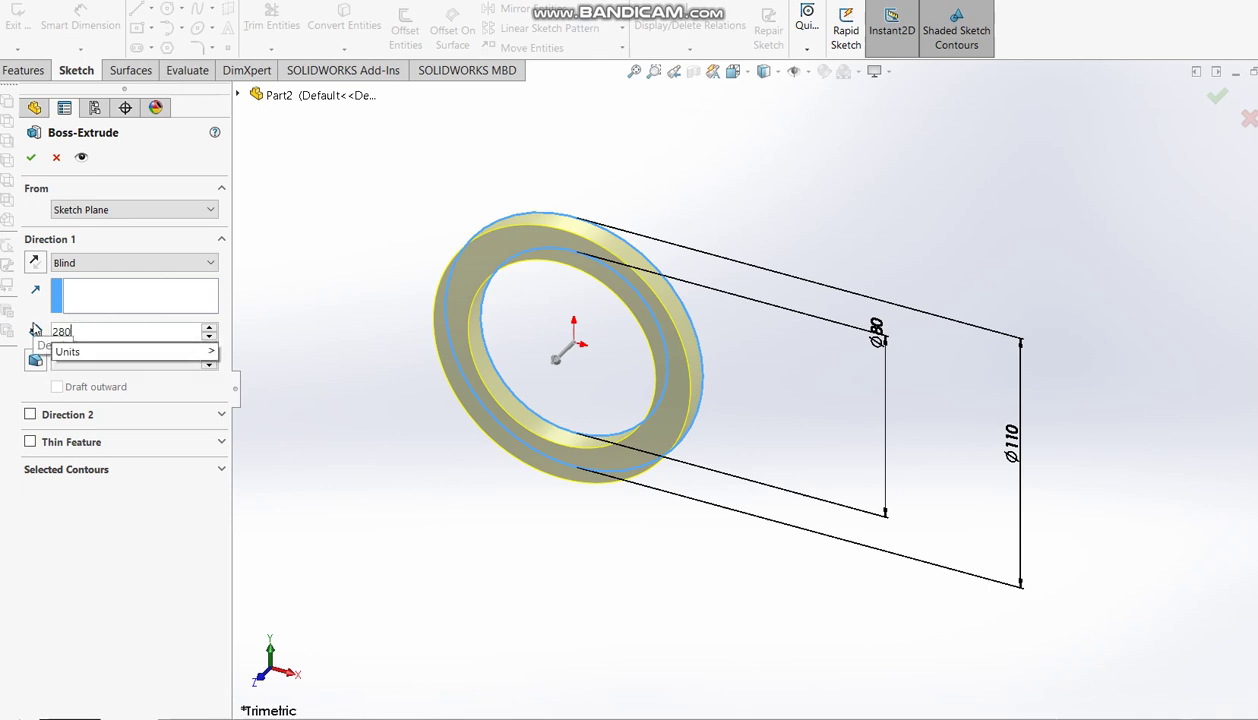
key(Return)
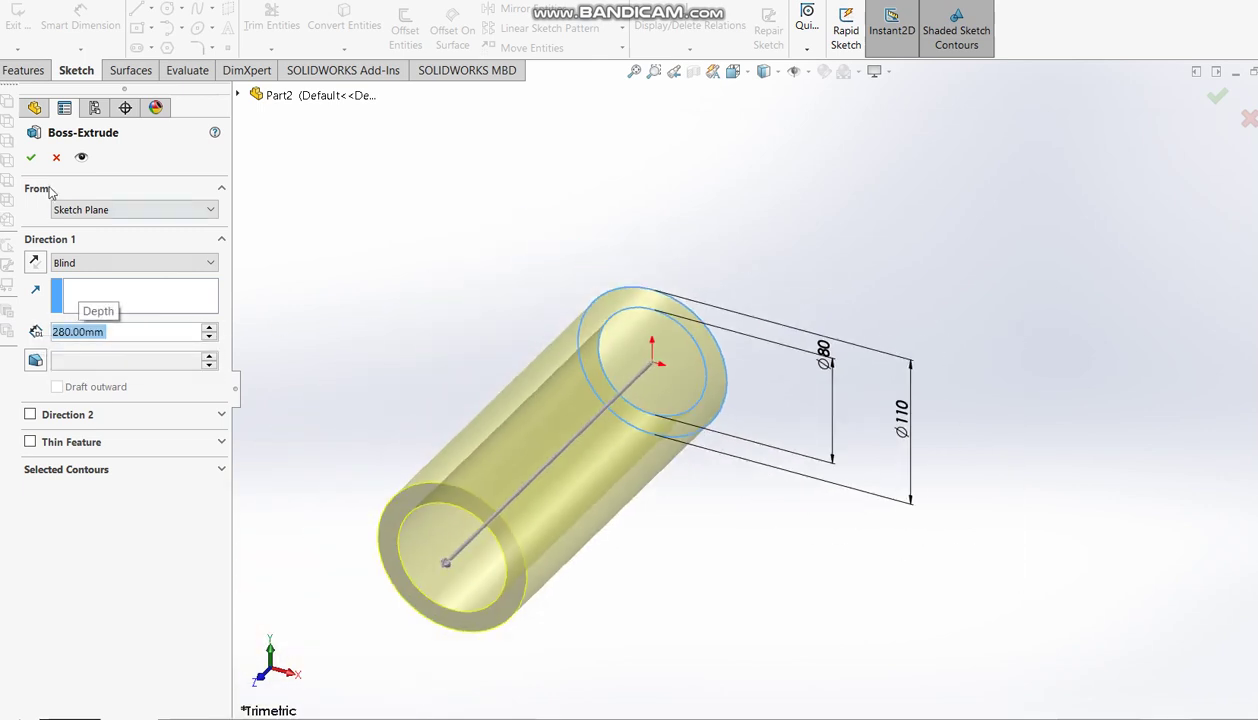
click(31, 157)
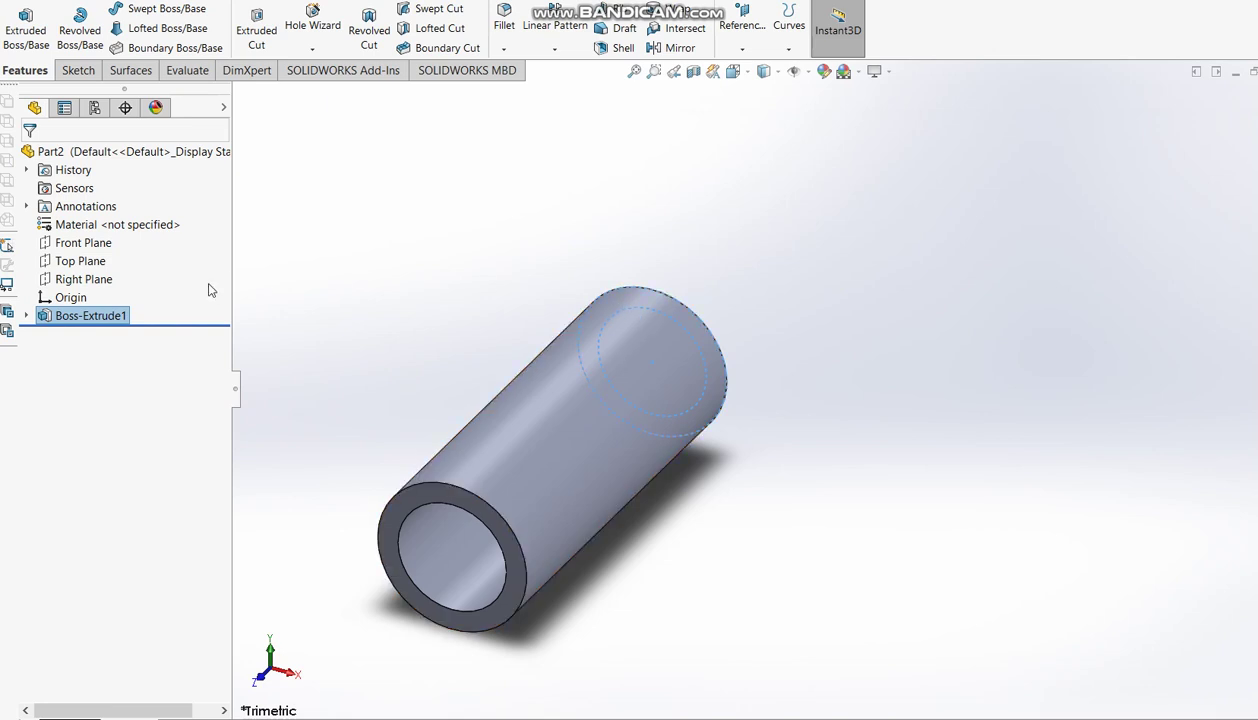
click(819, 277)
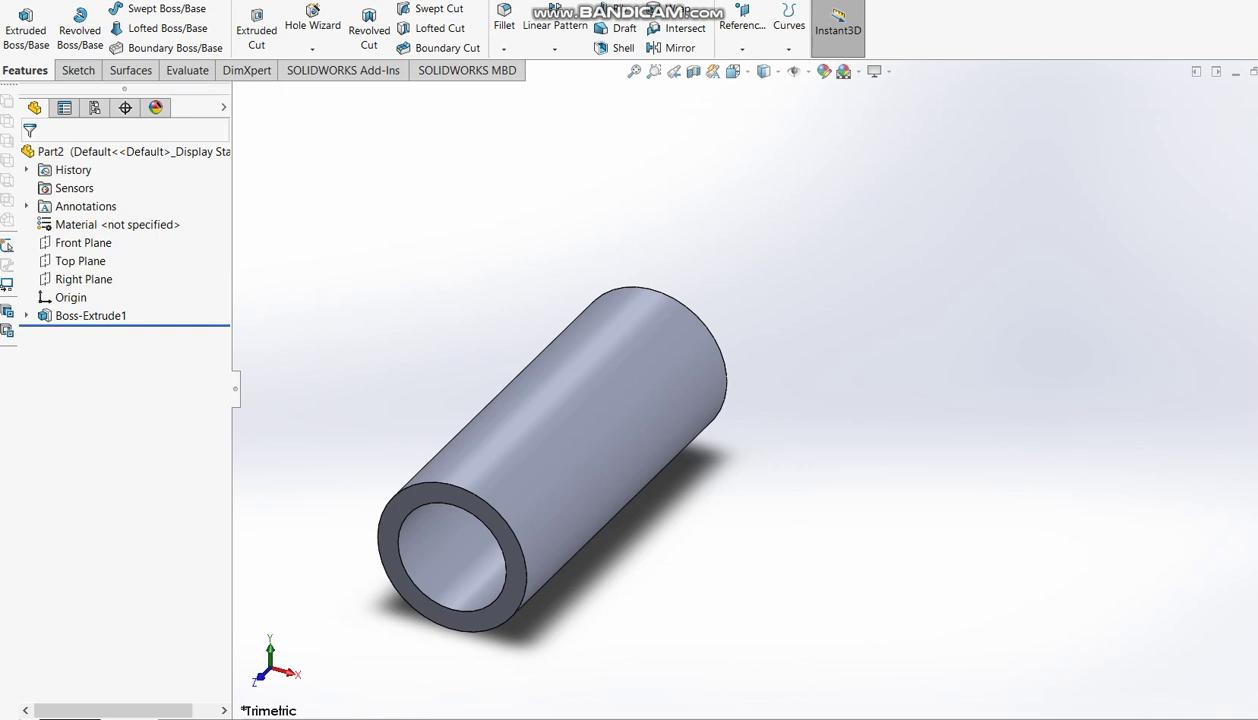
Step: Draw pen marks pointing at both base feet on the reference drawing
key(alt+Tab)
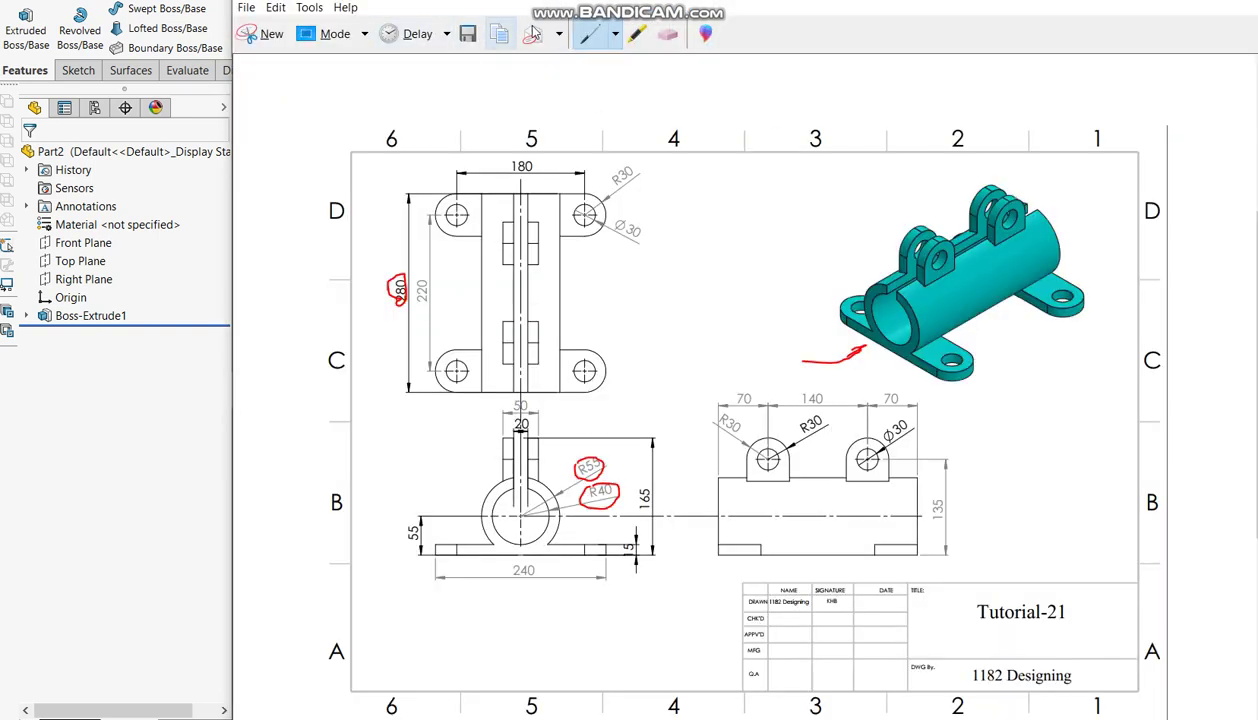
click(618, 38)
click(610, 59)
drag(974, 380, 981, 404)
mouse_move(1105, 317)
mouse_down()
mouse_move(1080, 345)
mouse_move(1107, 372)
mouse_up()
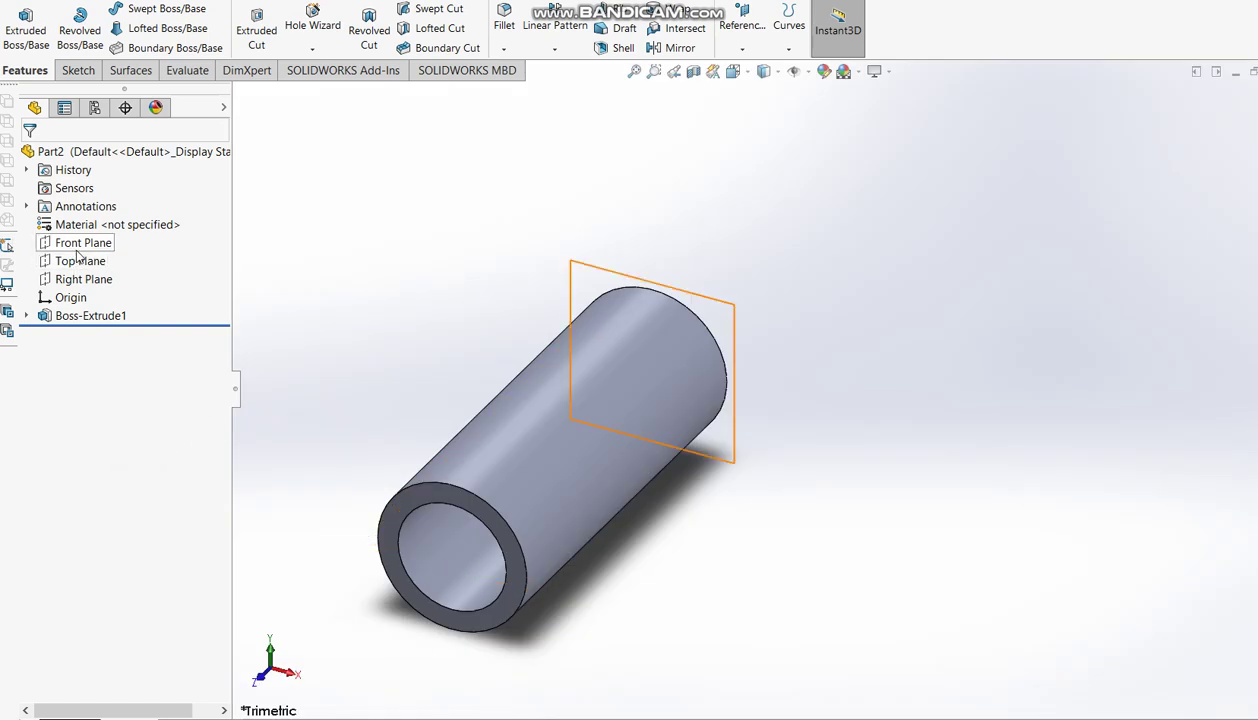
Step: Create Plane1 offset 55 mm from the Top Plane, flipped to lie below the tube
click(72, 262)
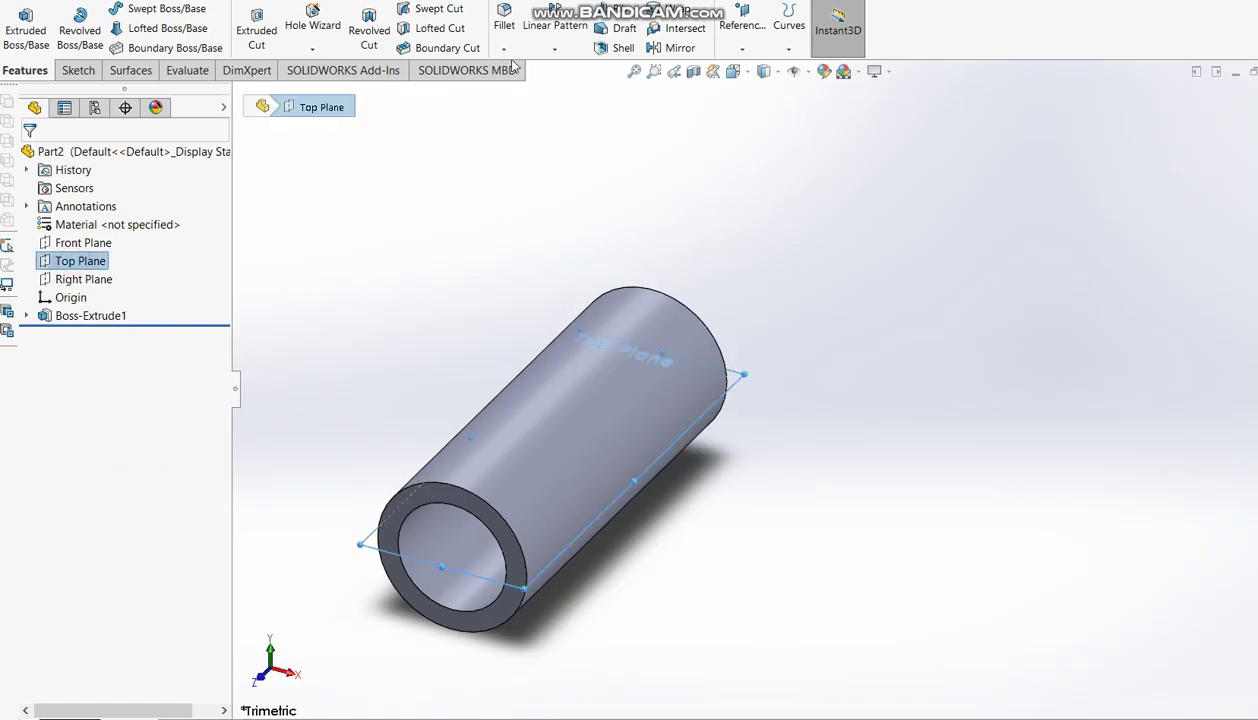
click(737, 48)
click(740, 74)
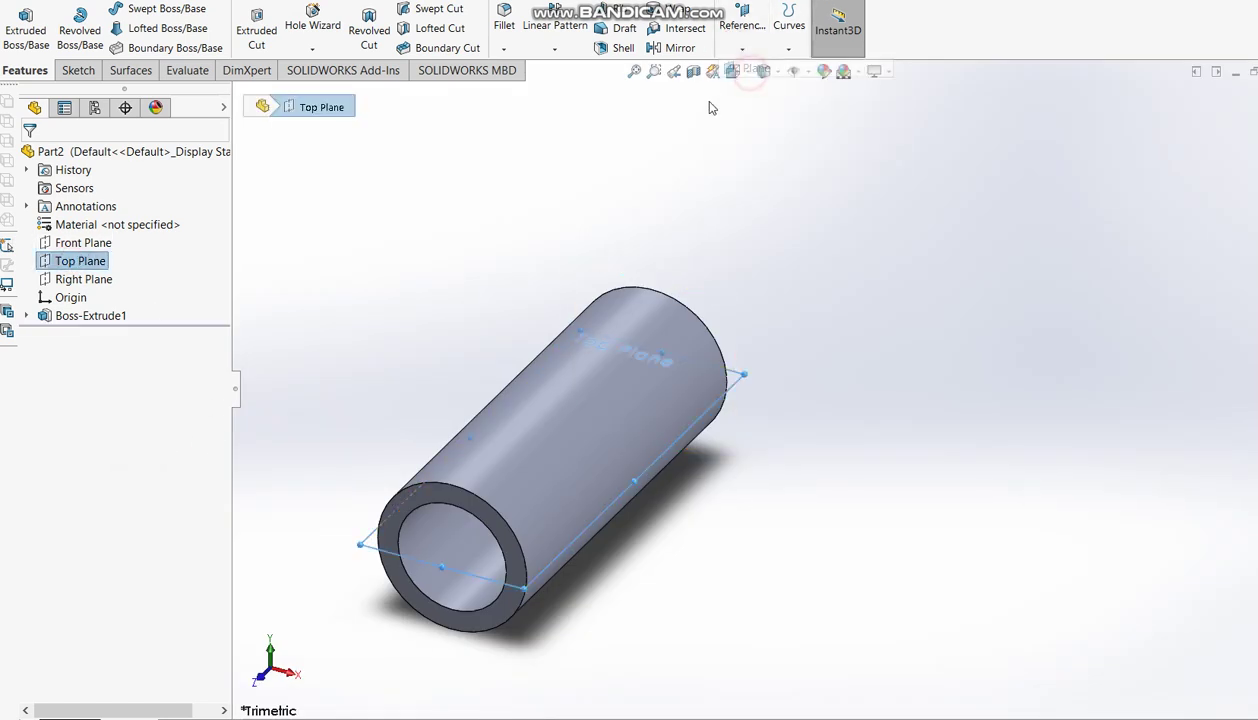
text(55)
key(Return)
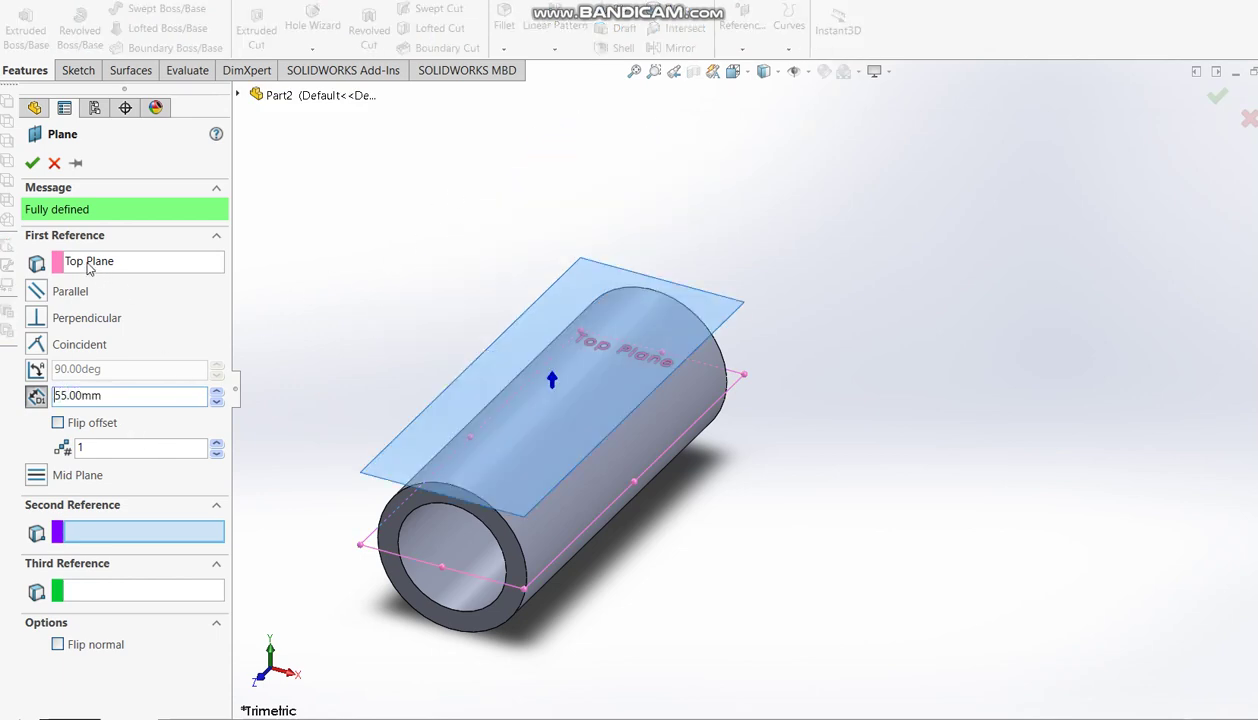
click(58, 422)
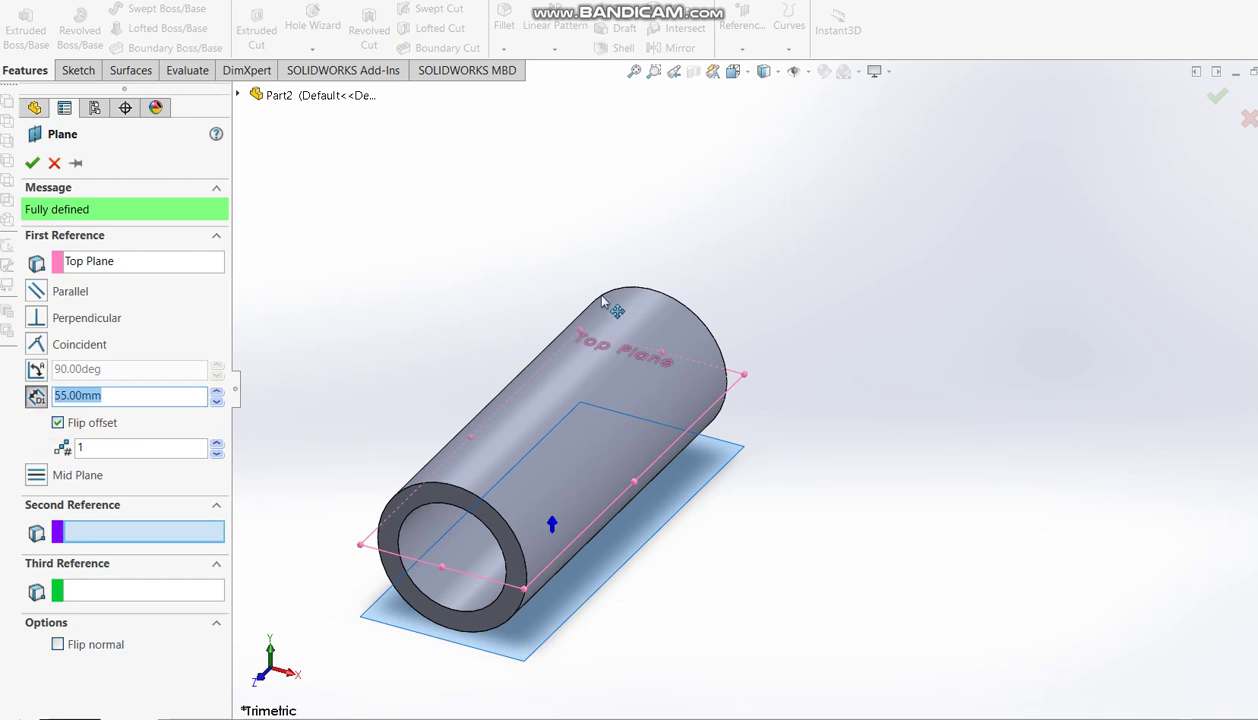
click(31, 162)
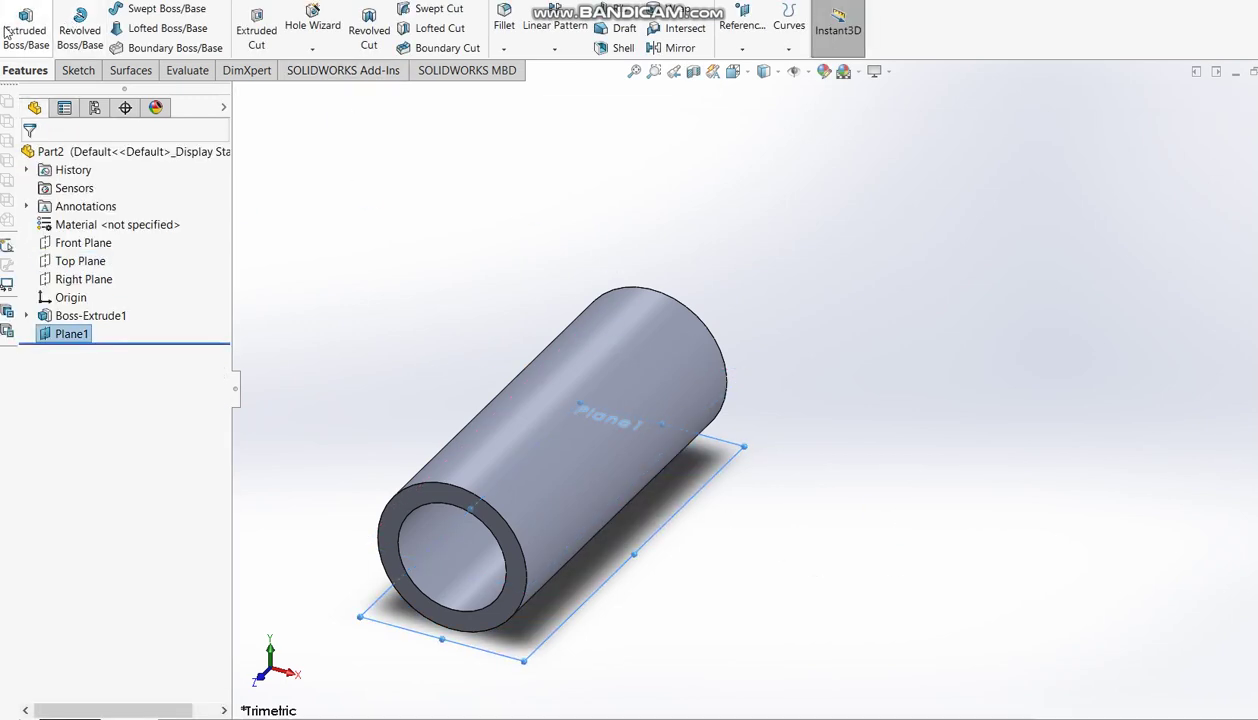
click(20, 35)
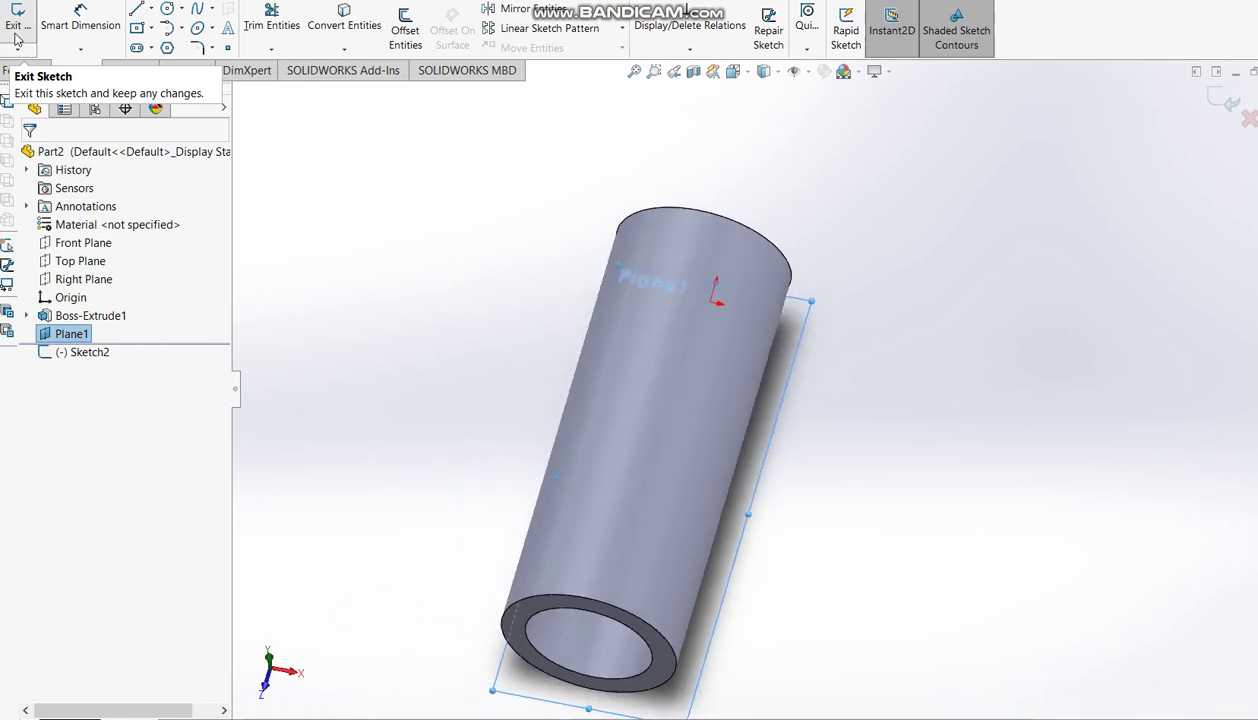
Step: Sketch a pair of concentric circles on each side of the tube
click(168, 9)
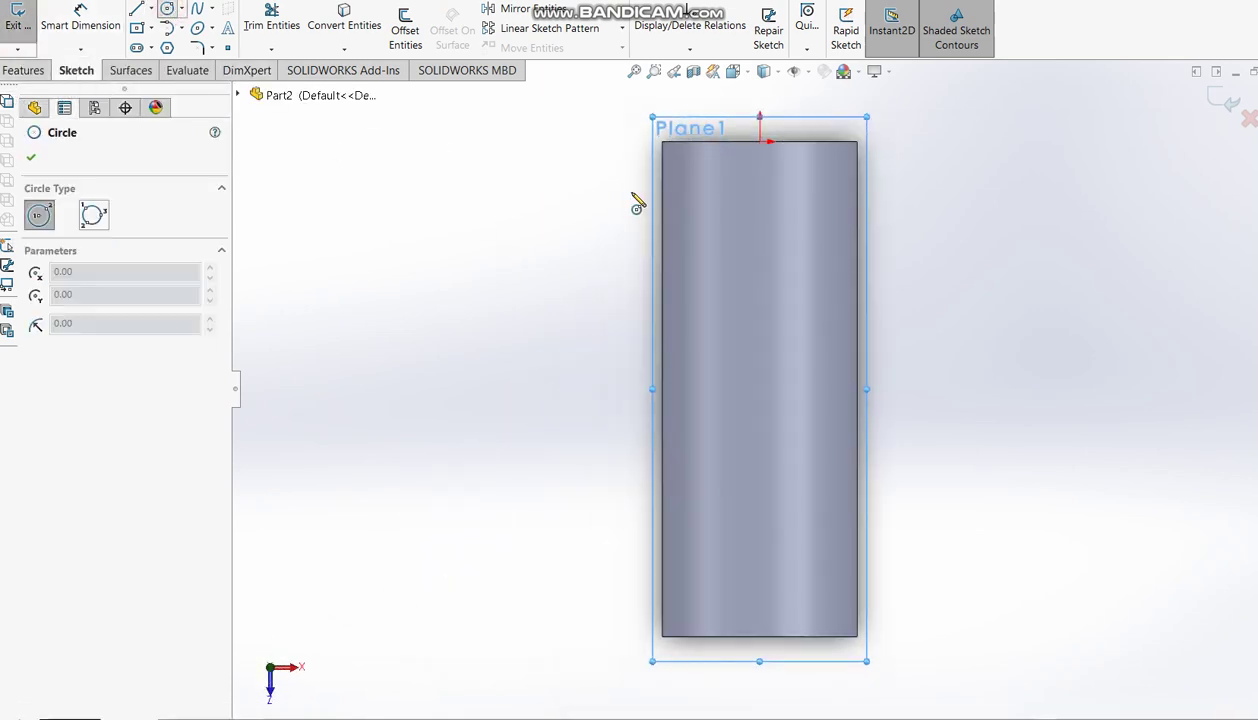
click(582, 198)
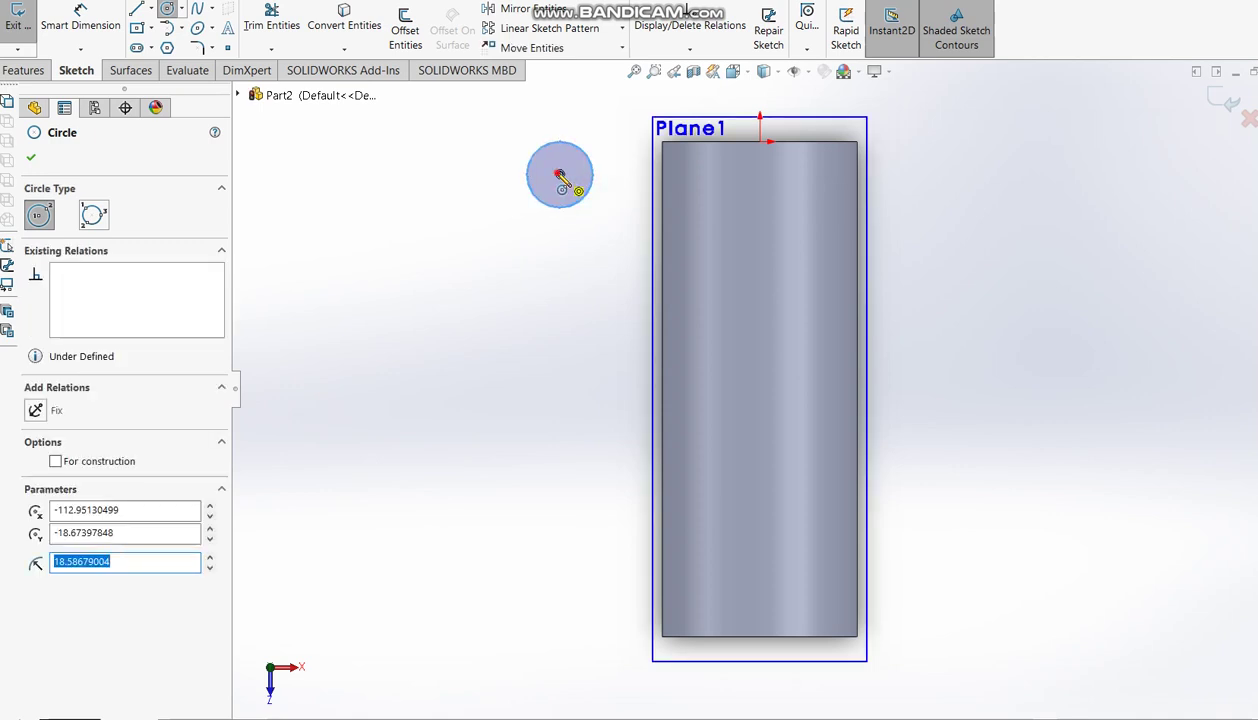
click(944, 175)
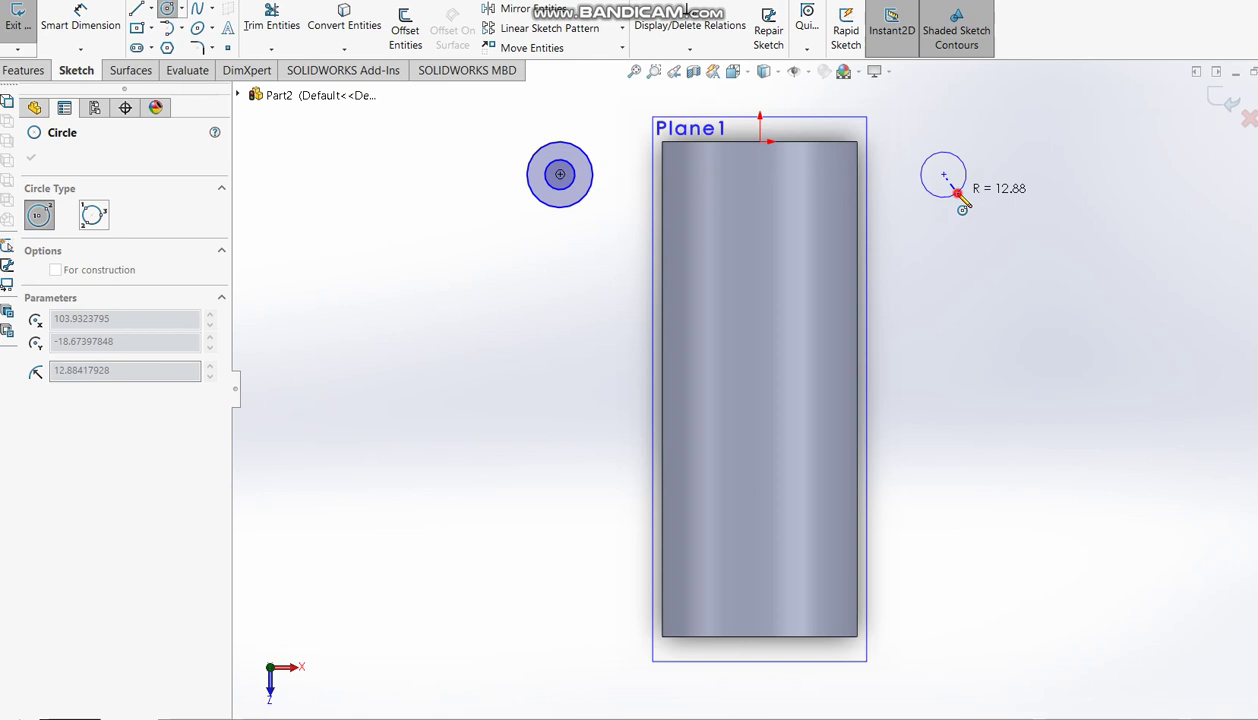
click(965, 193)
drag(965, 193, 971, 204)
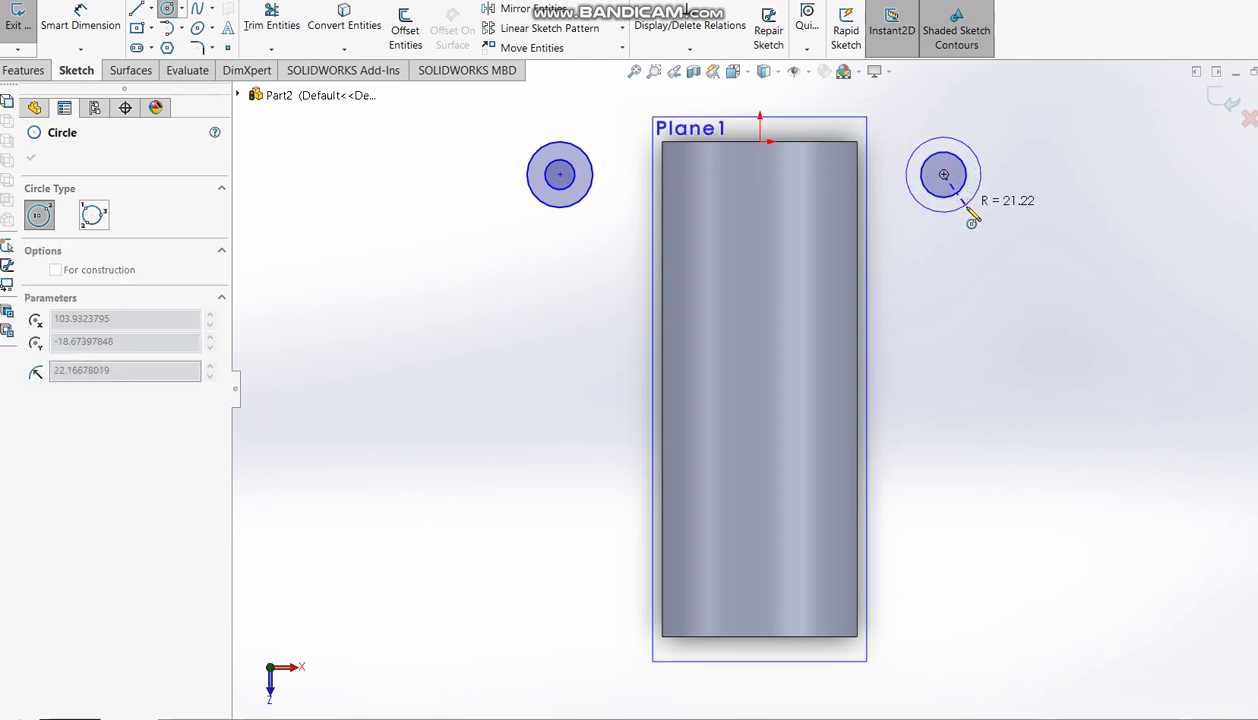
key(Escape)
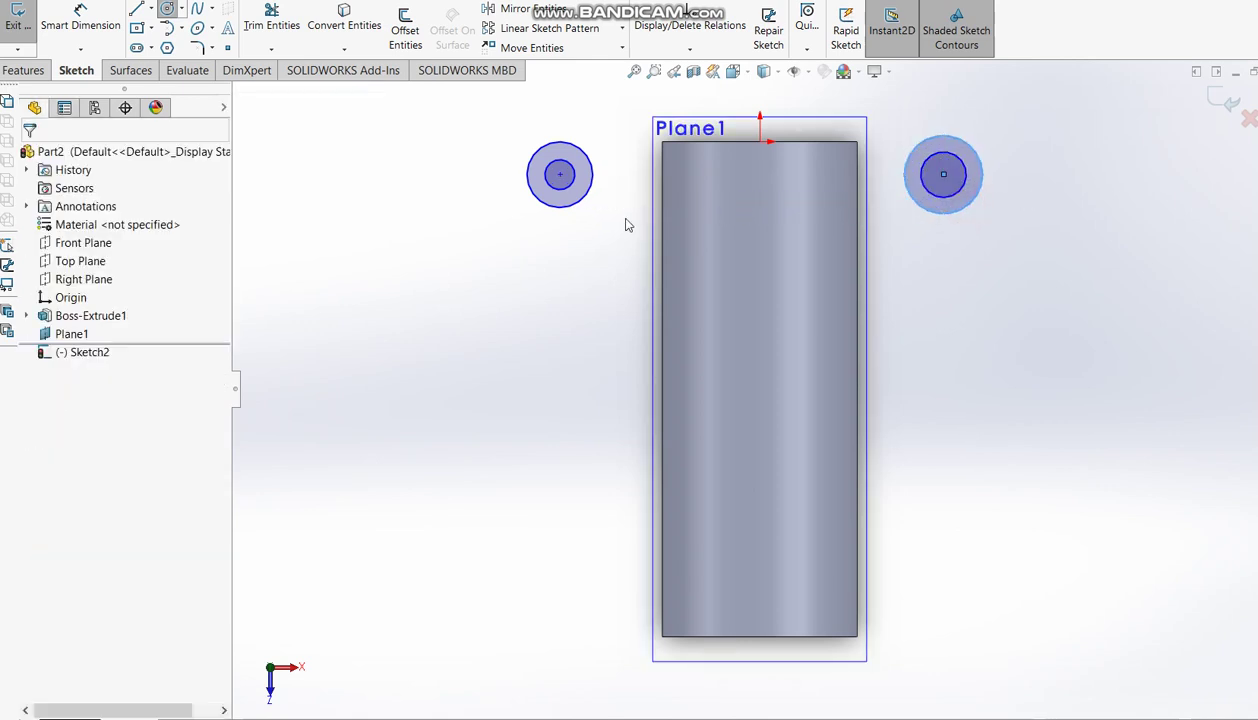
Step: Make the two outer circles equal and the two inner circles equal
click(571, 205)
click(969, 211)
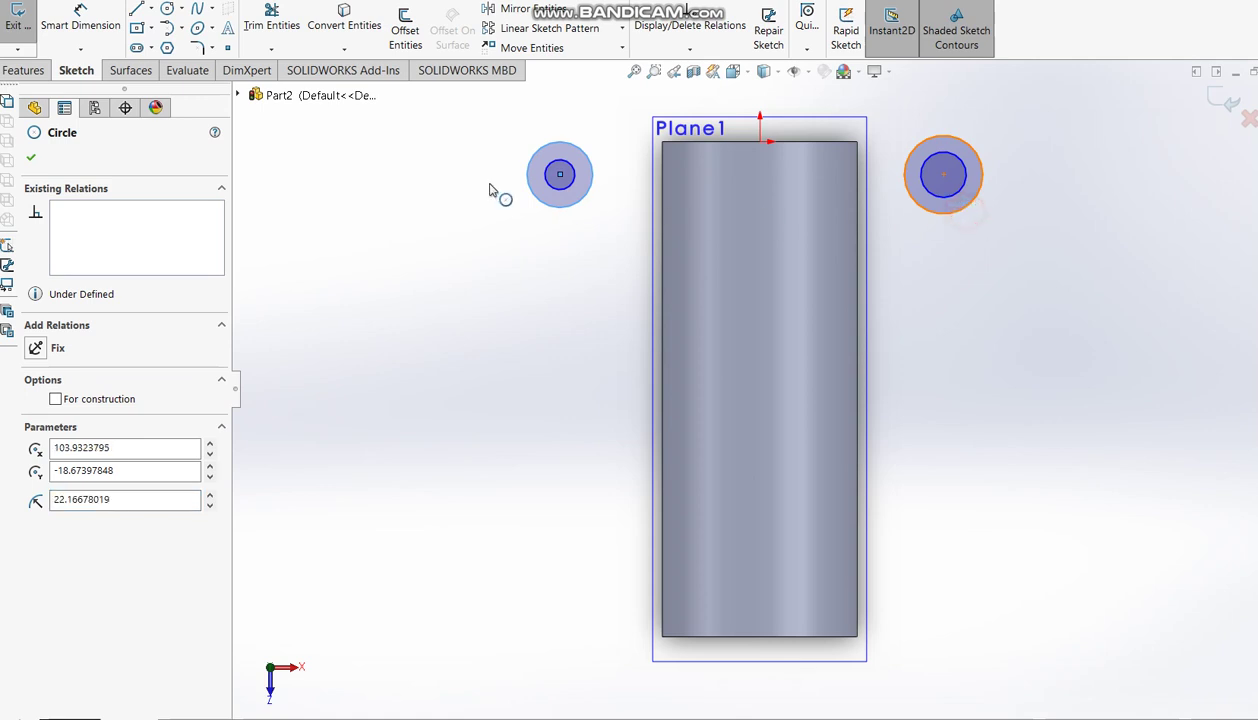
ctrl+click(576, 205)
click(44, 492)
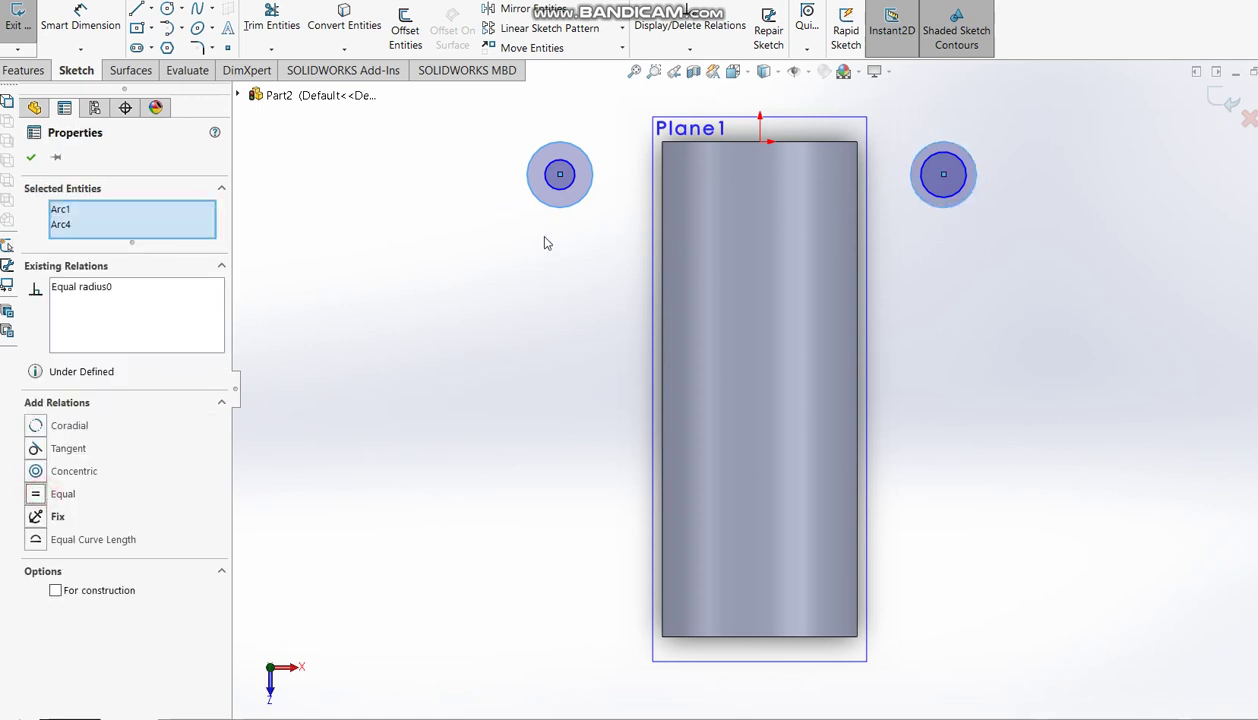
click(587, 193)
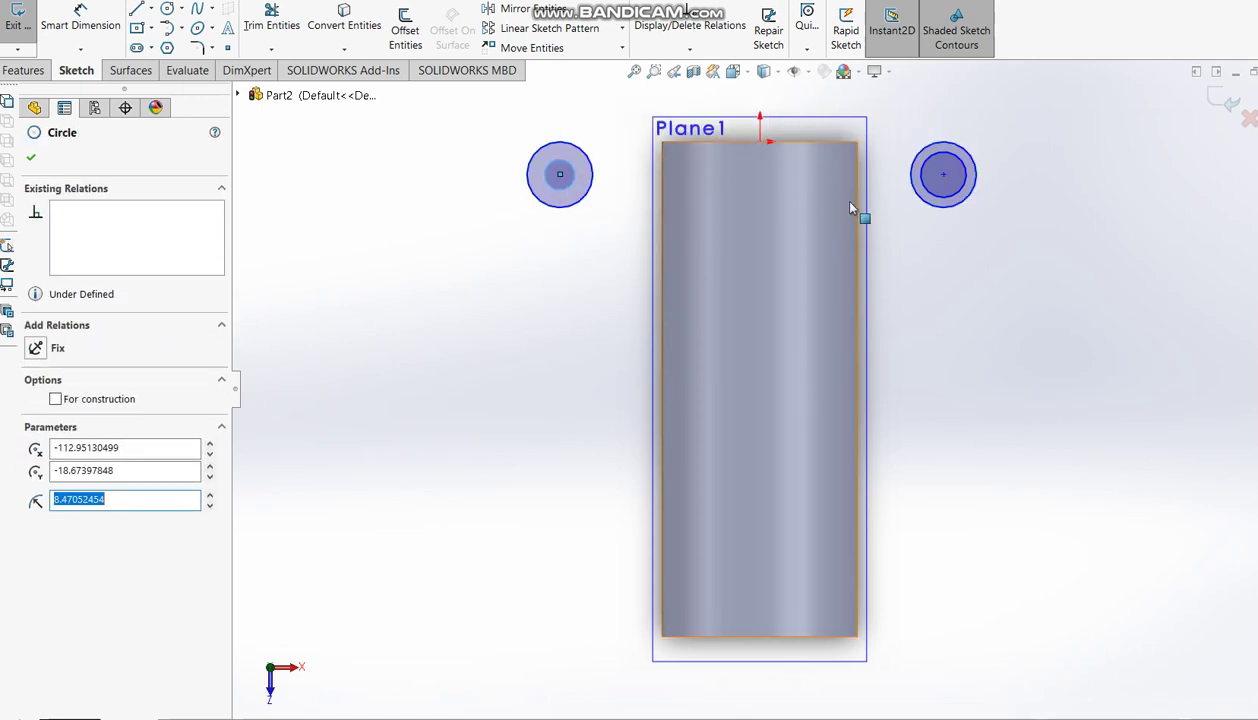
ctrl+click(953, 201)
click(37, 489)
click(451, 250)
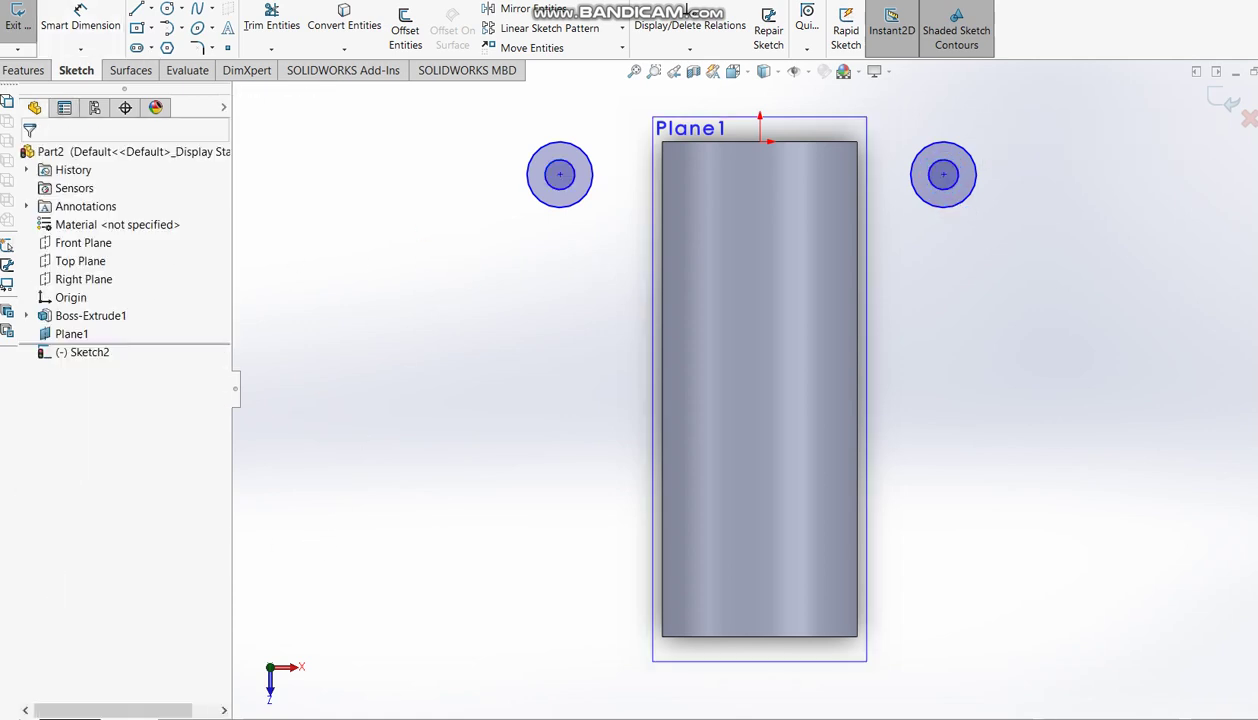
click(136, 9)
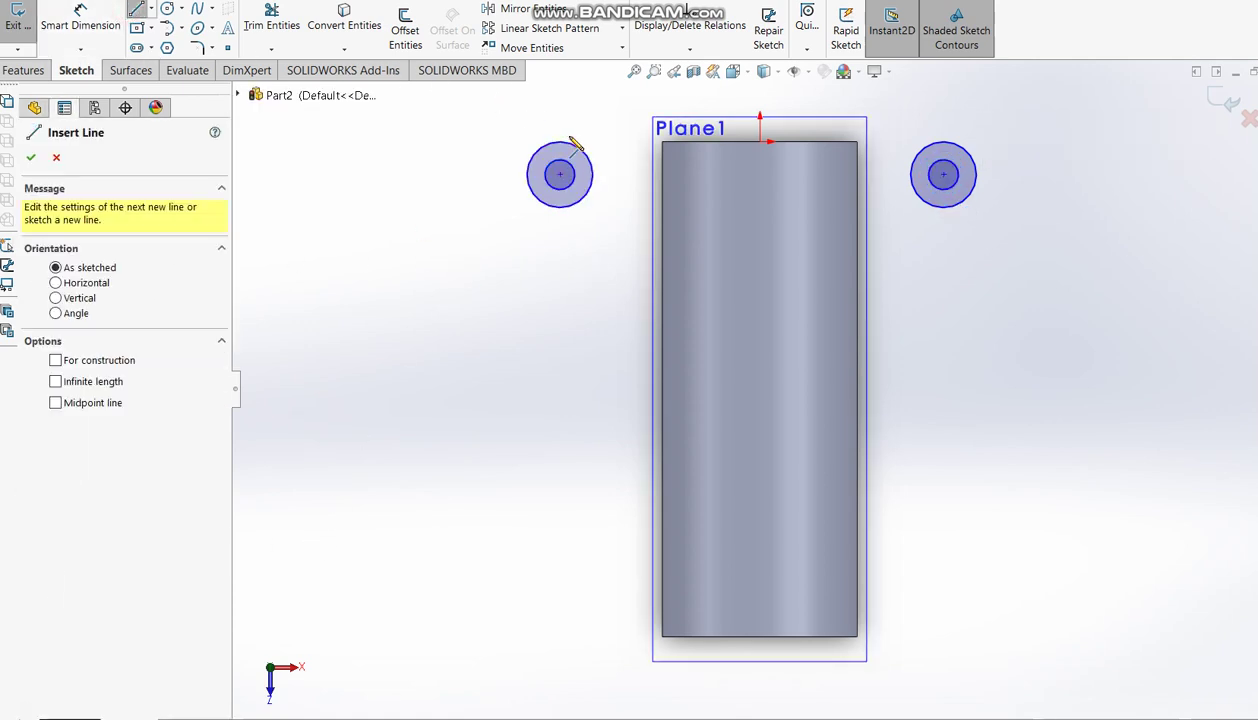
Step: Draw a line across the outer circles' tops and centre it on the origin with Midpoint
click(560, 141)
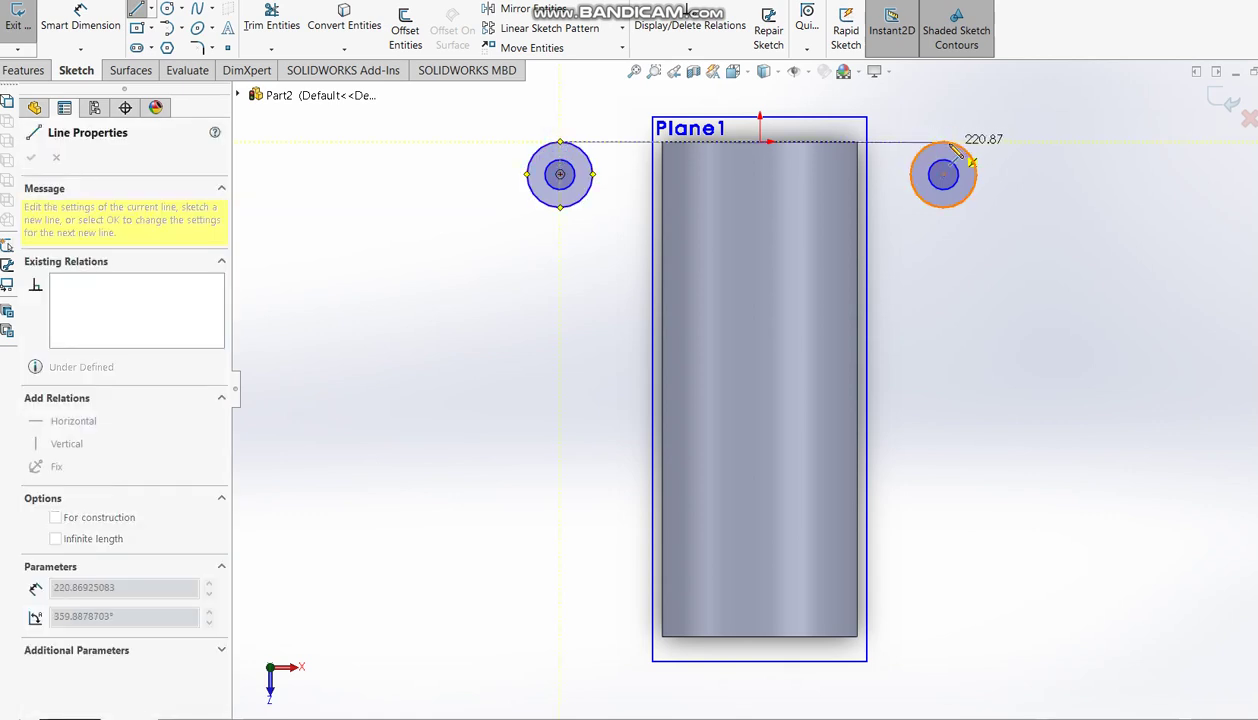
click(943, 141)
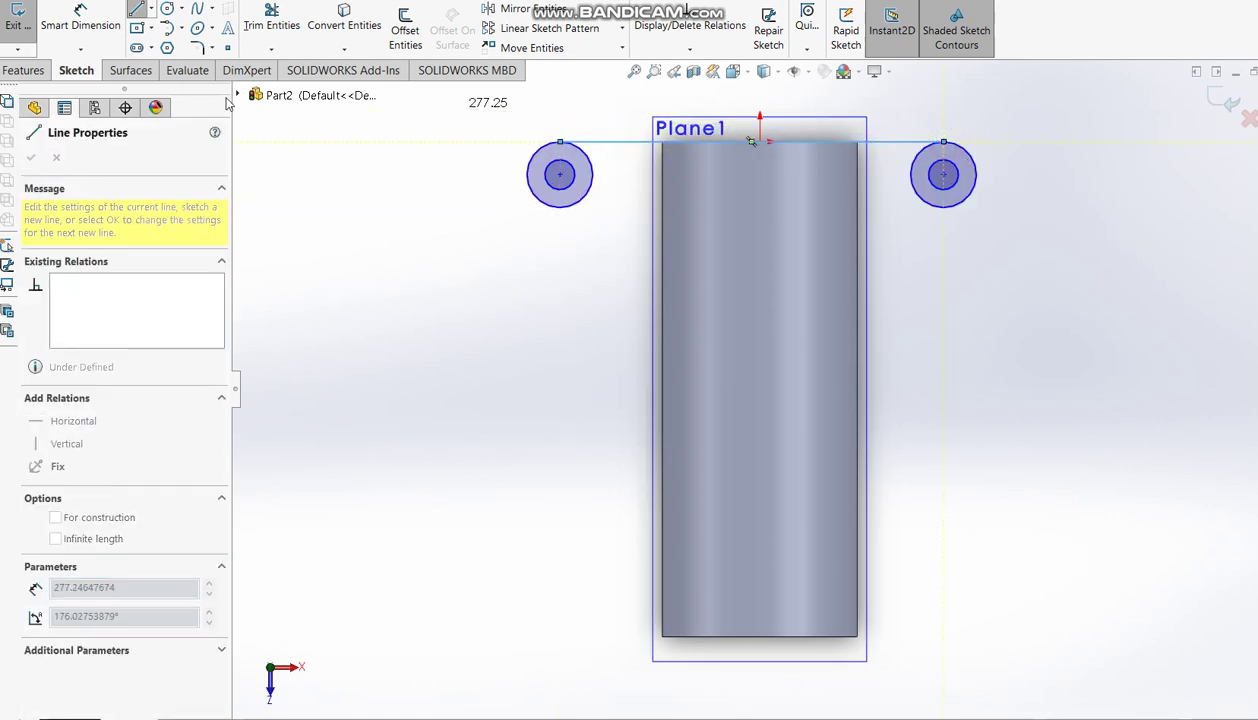
key(Escape)
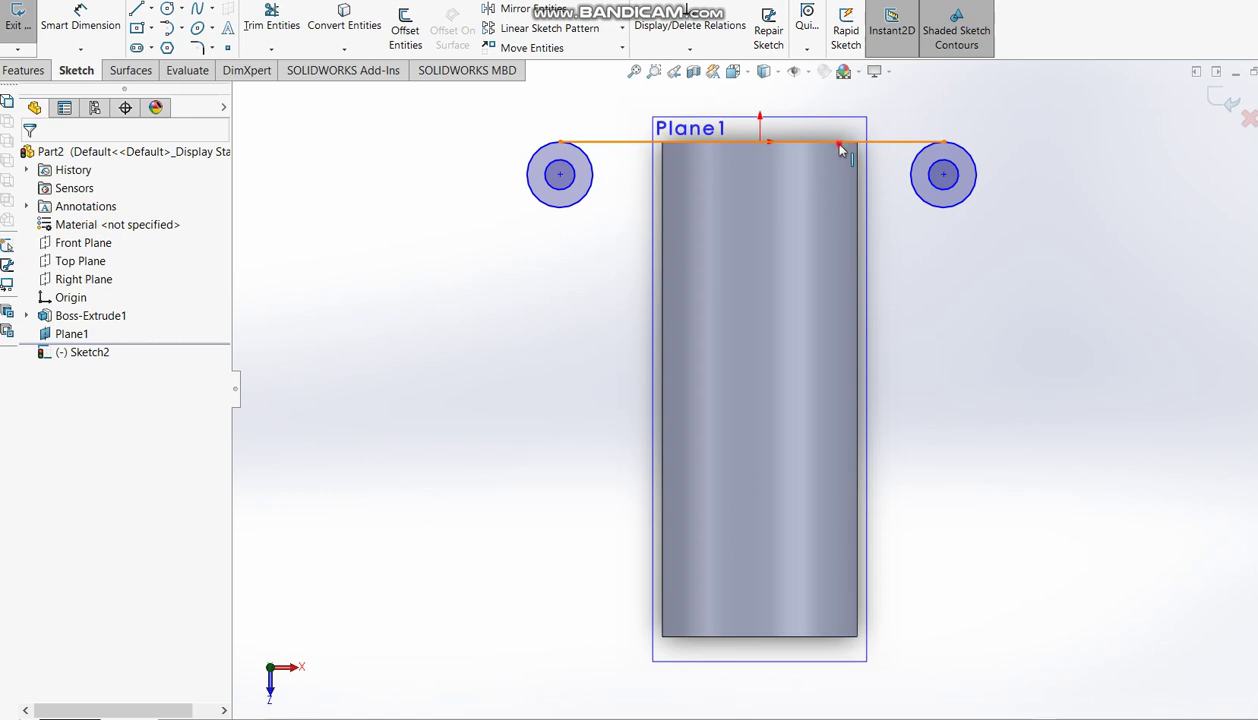
click(840, 145)
ctrl+click(760, 142)
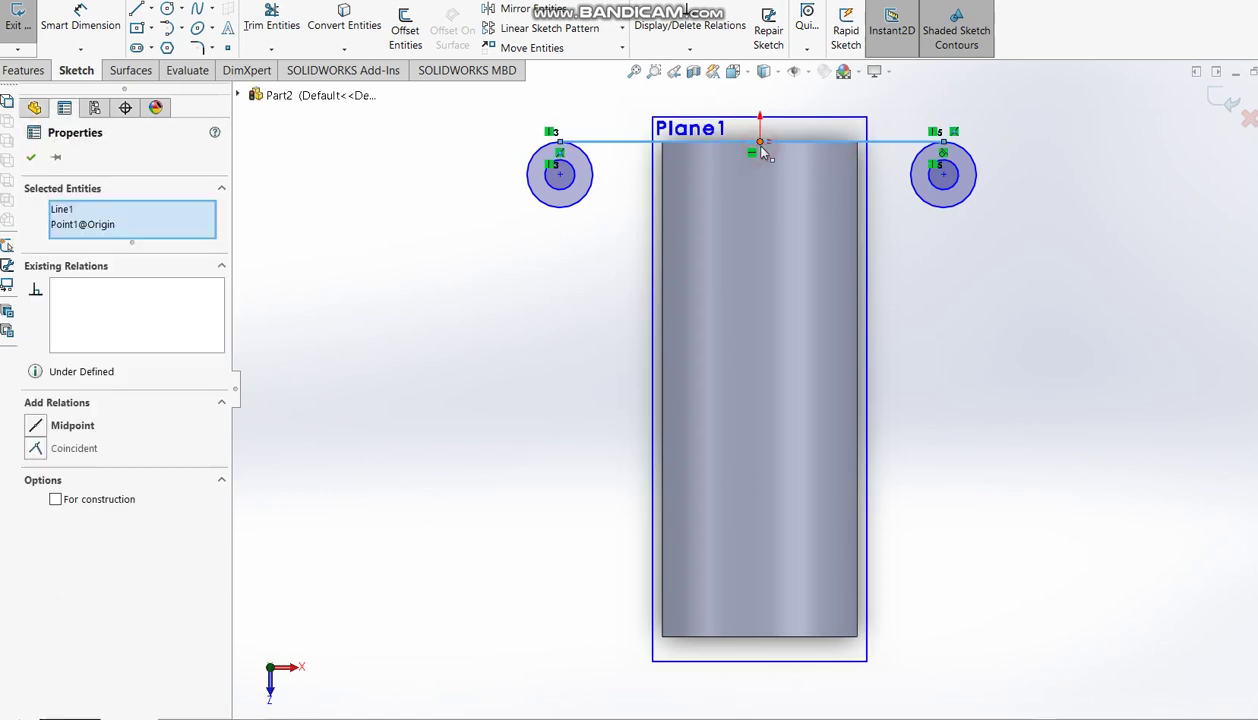
click(36, 426)
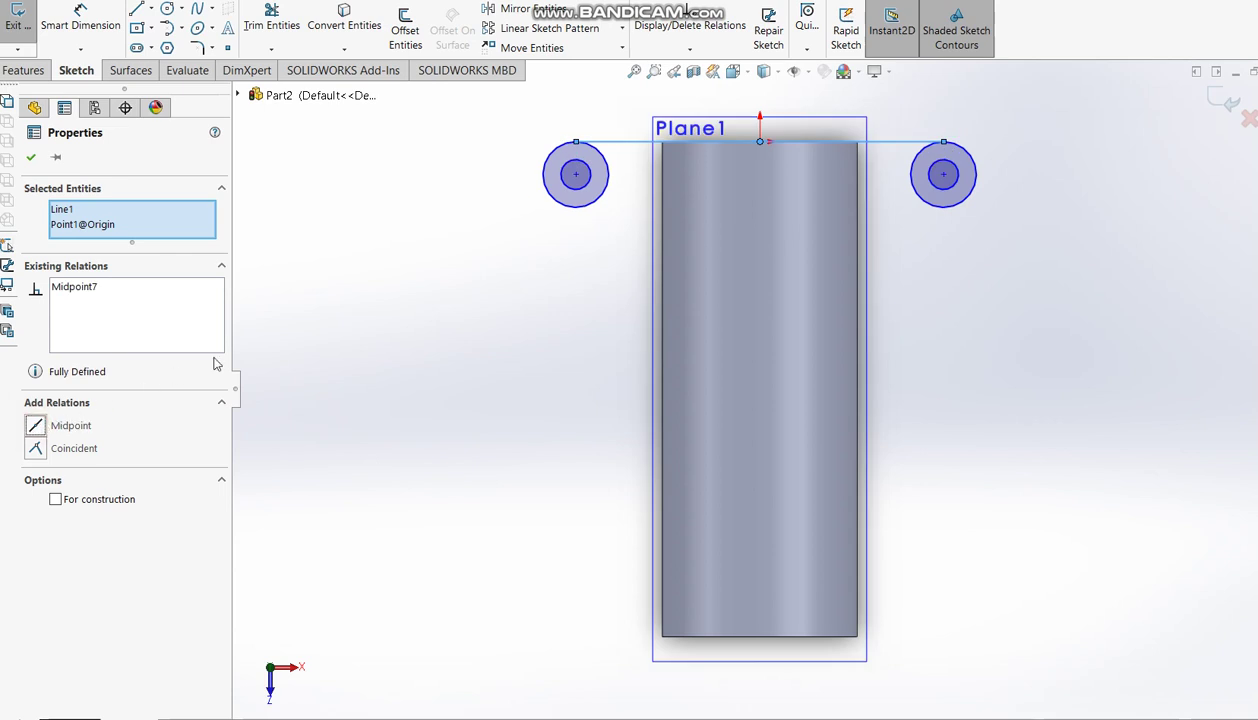
key(Escape)
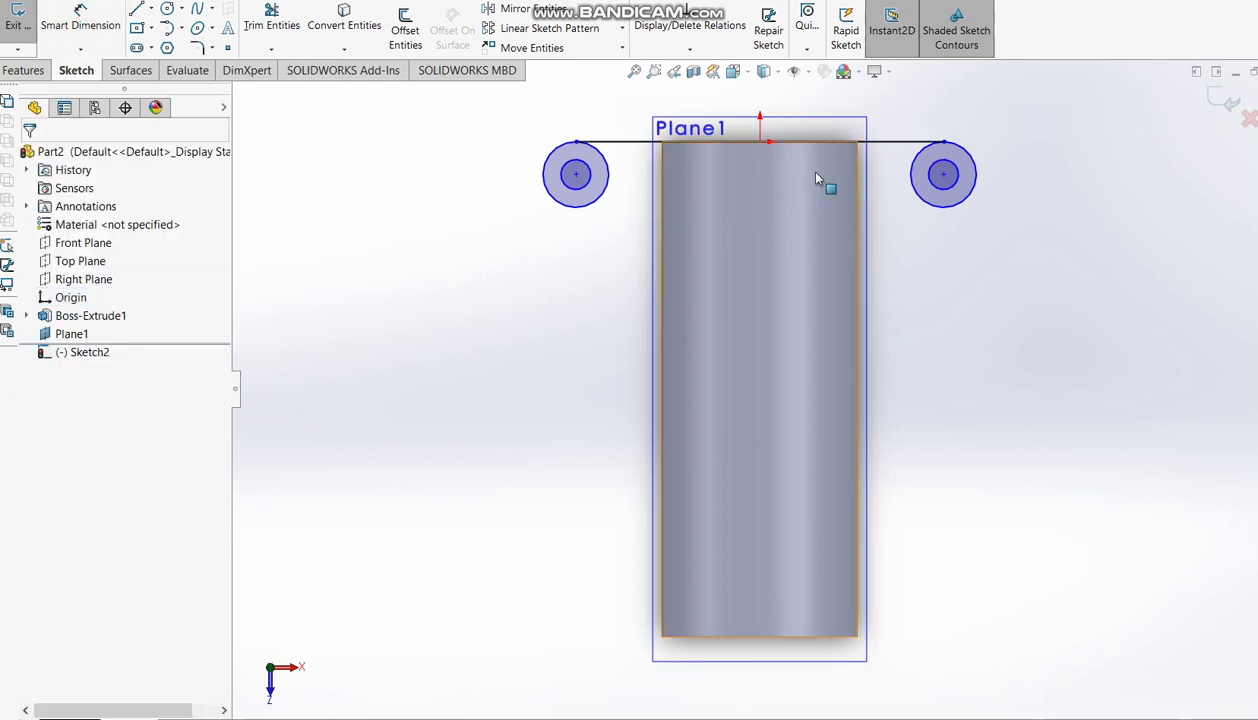
click(845, 130)
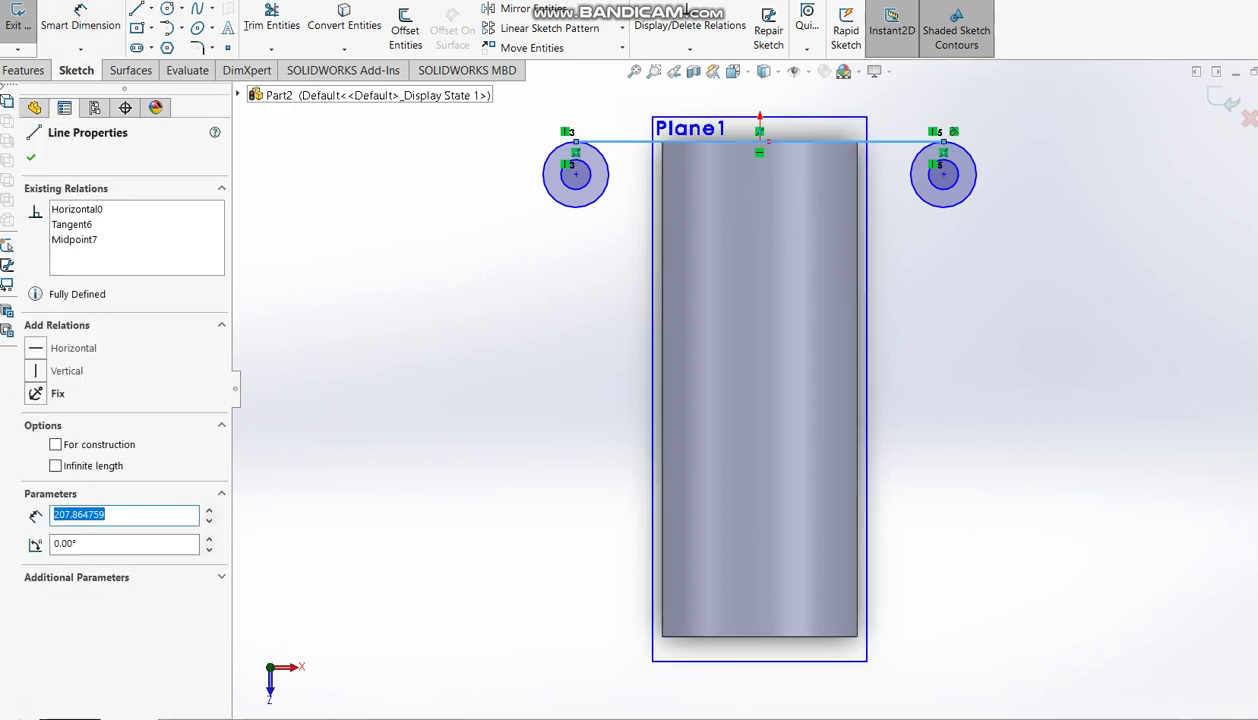
Step: Dimension the top line 180, the outer circle Ø60 (30*2) and the inner circle Ø30
click(84, 24)
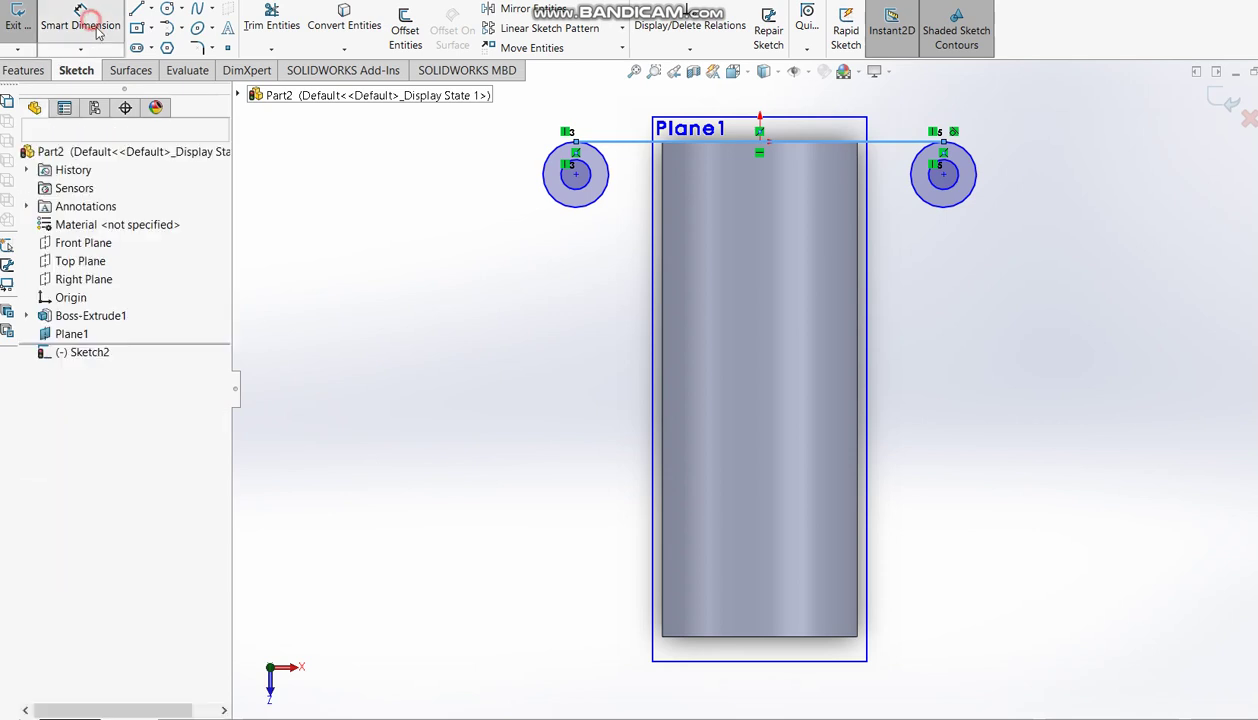
click(781, 108)
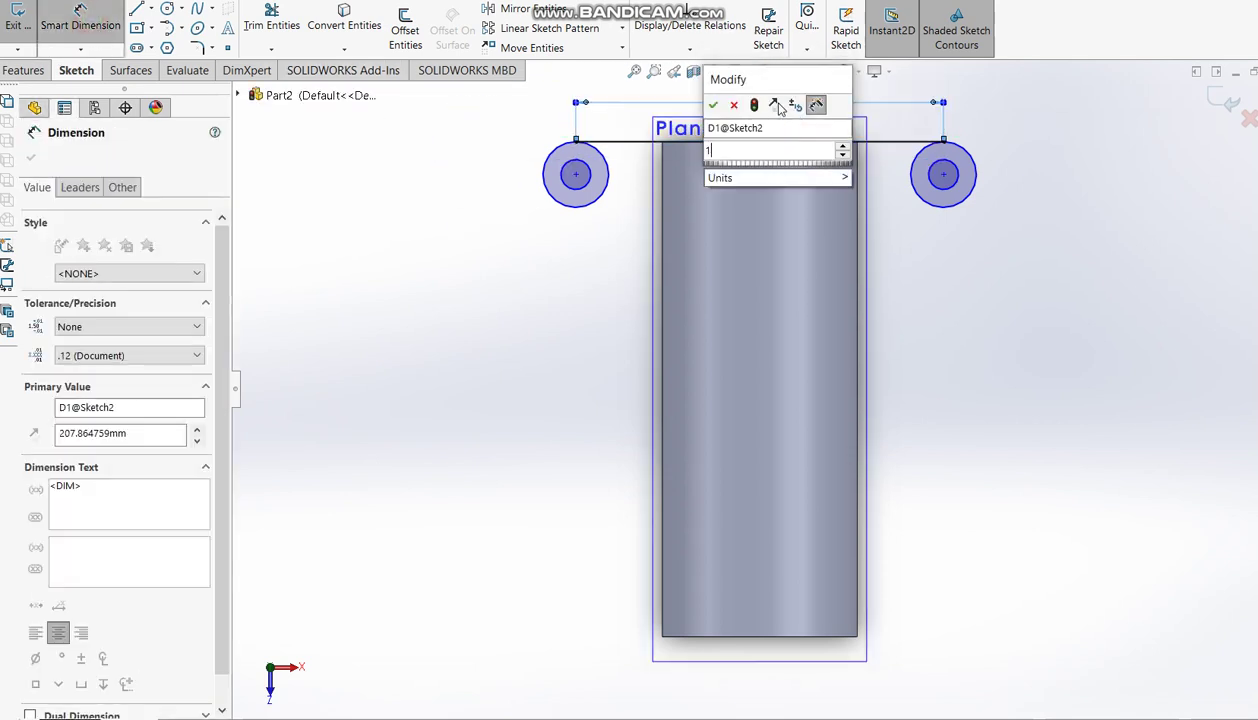
text(180)
key(Return)
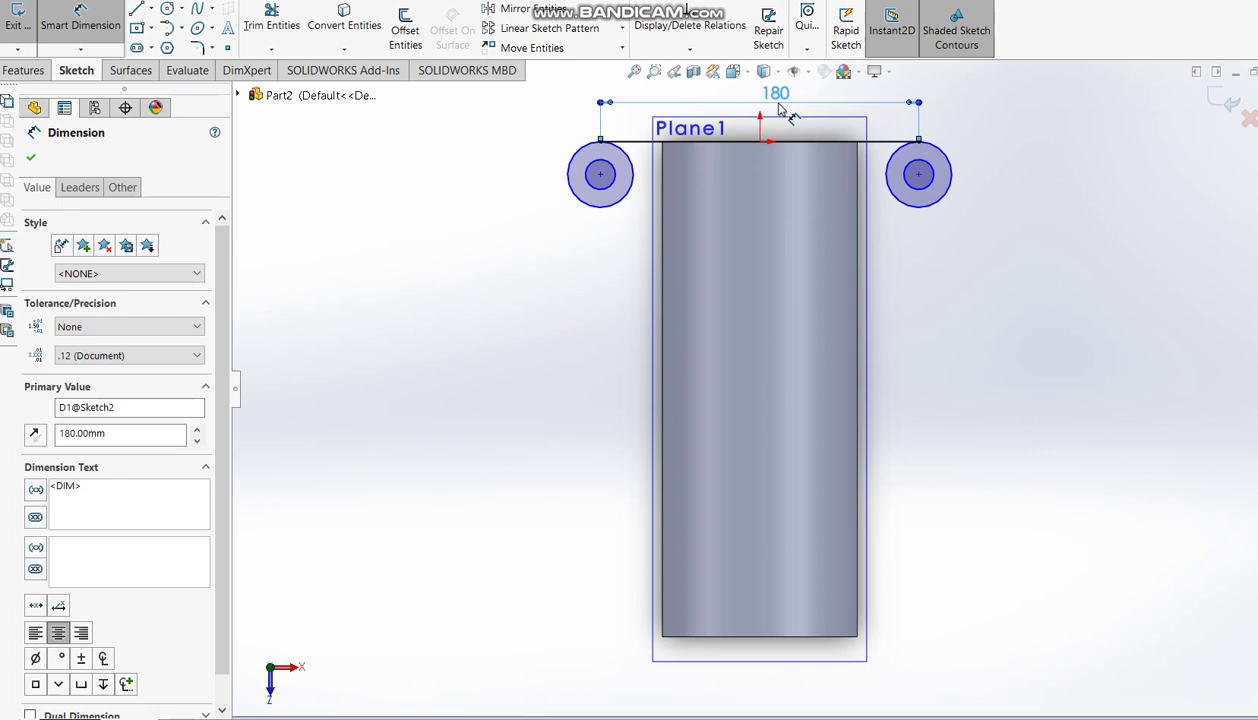
click(578, 192)
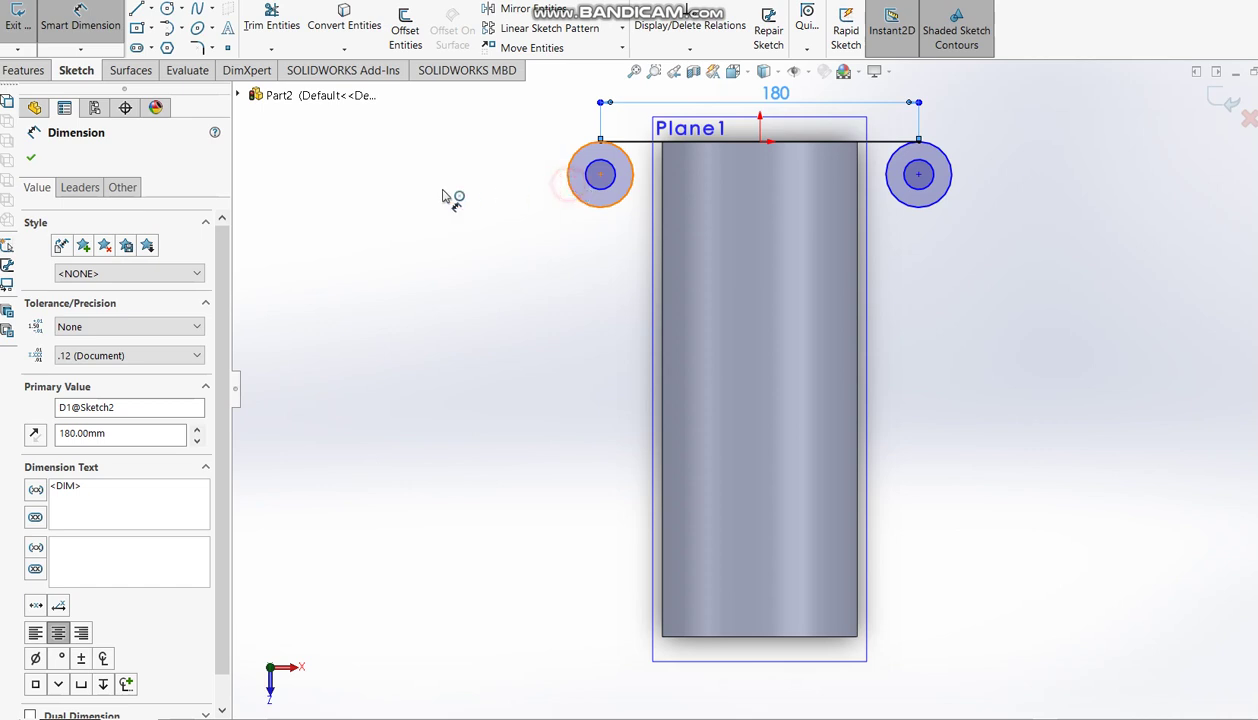
click(478, 192)
text(30*2)
key(Return)
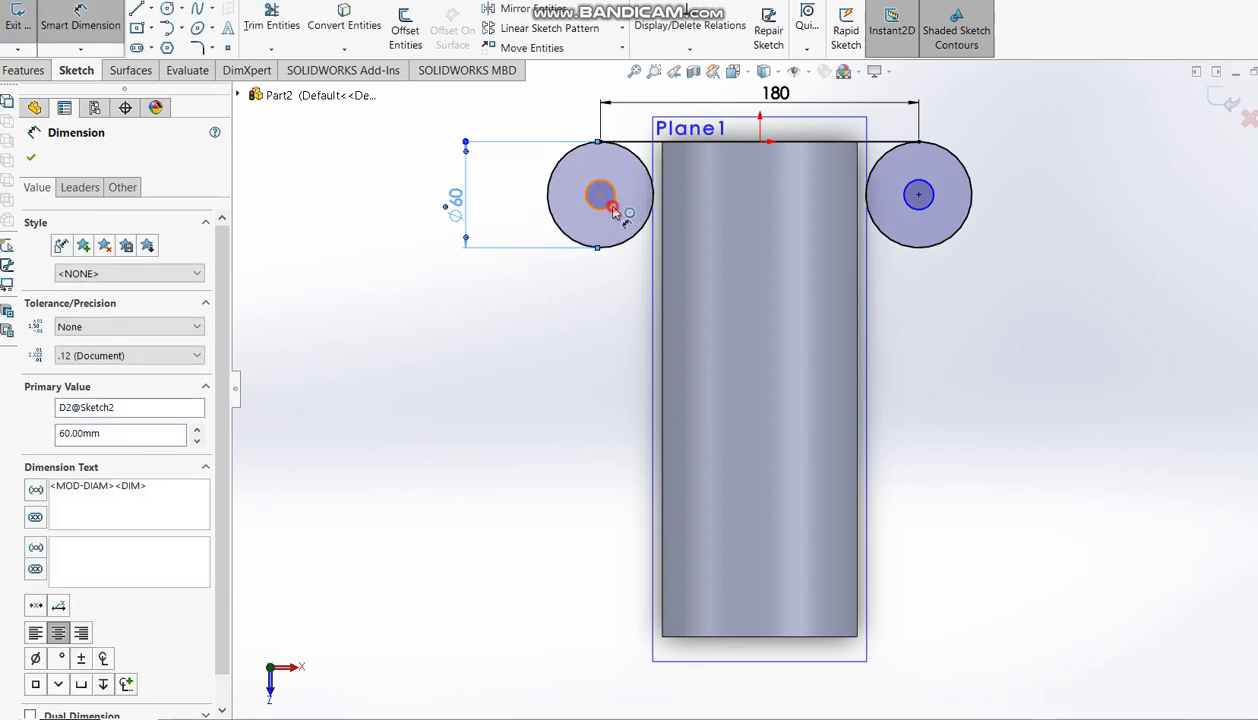
drag(604, 199, 625, 222)
click(622, 220)
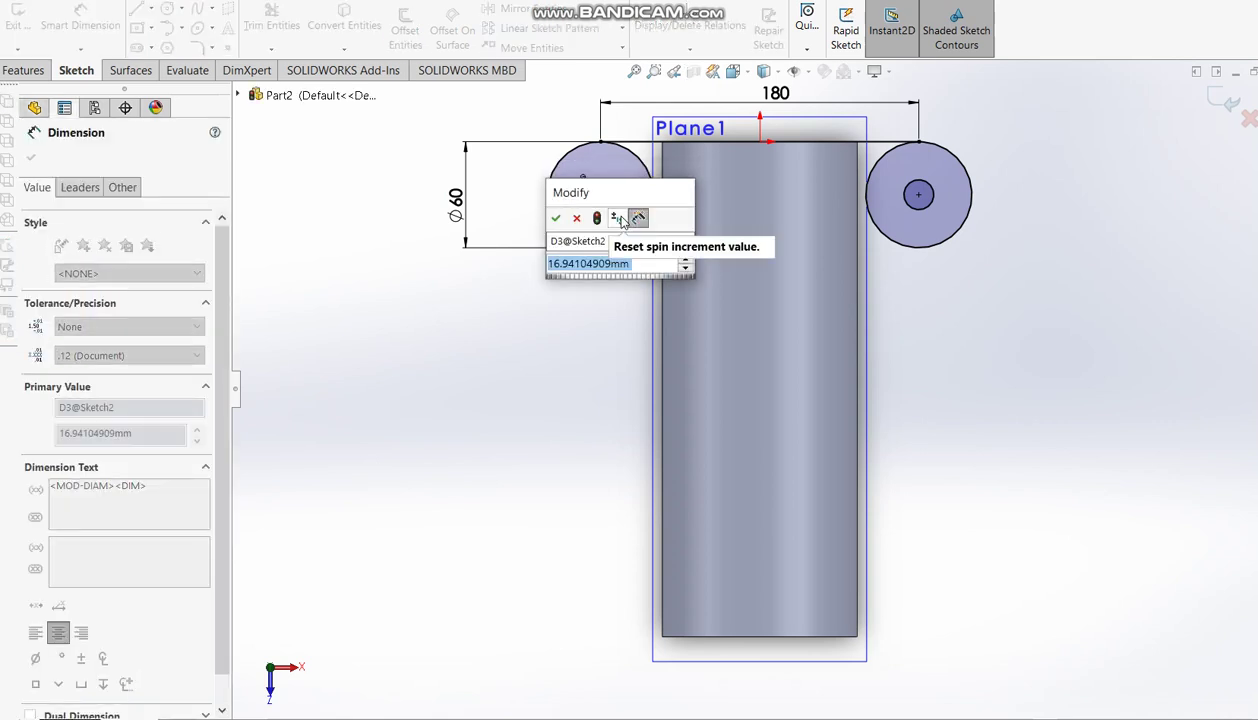
text(30)
key(Return)
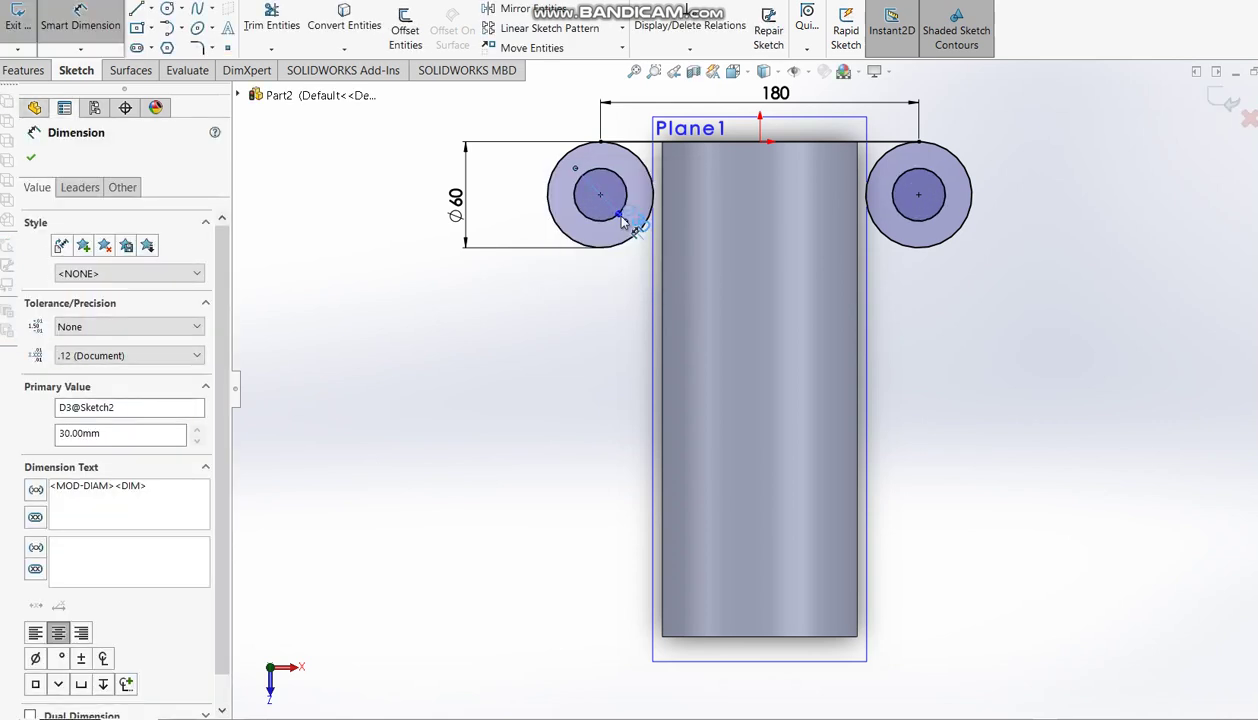
Step: Draw a line joining the bottoms of the two lug circles
click(138, 9)
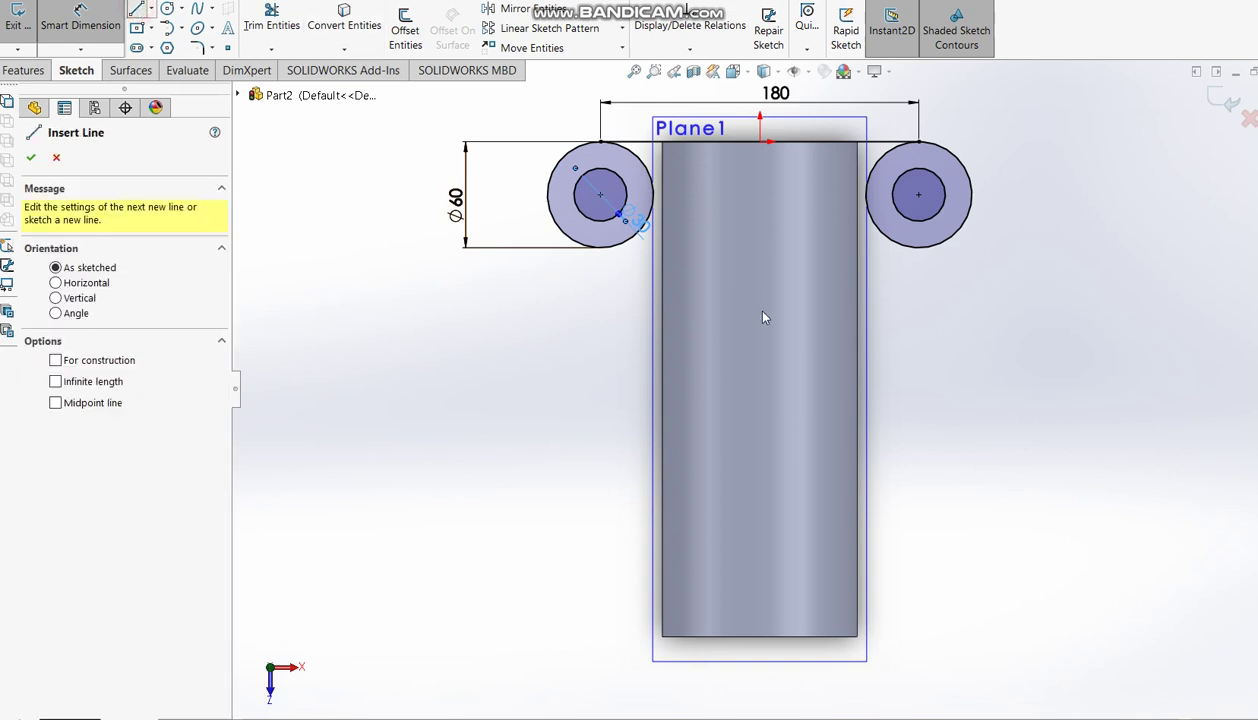
click(600, 247)
click(918, 247)
key(Escape)
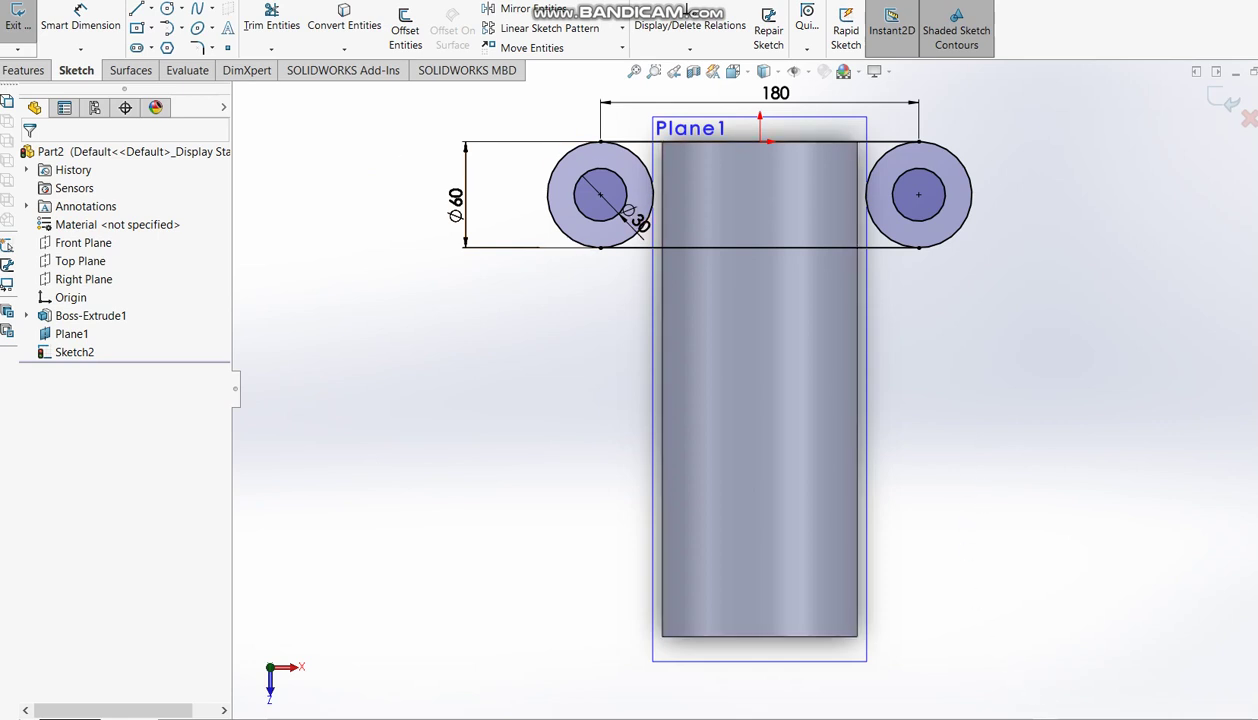
key(alt+Tab)
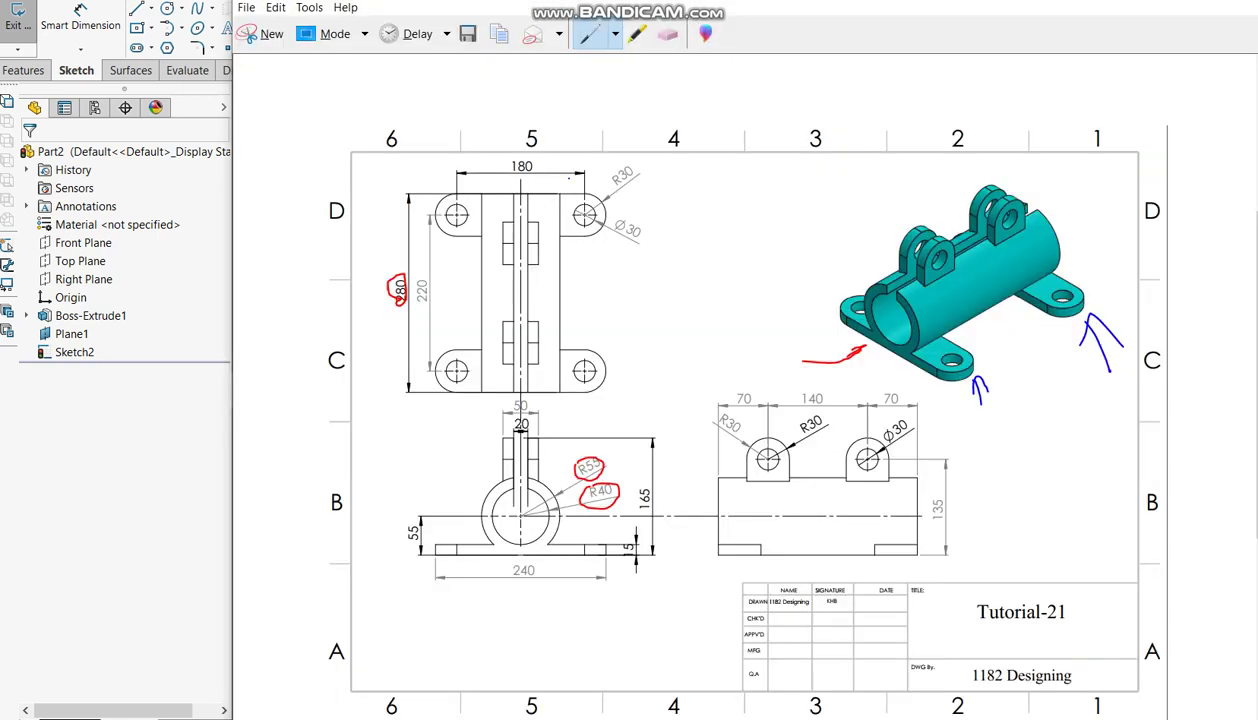
Step: Circle the R30, Ø30, 180 and 220 dimensions on the reference drawing in blue
drag(598, 175, 606, 180)
drag(616, 214, 614, 213)
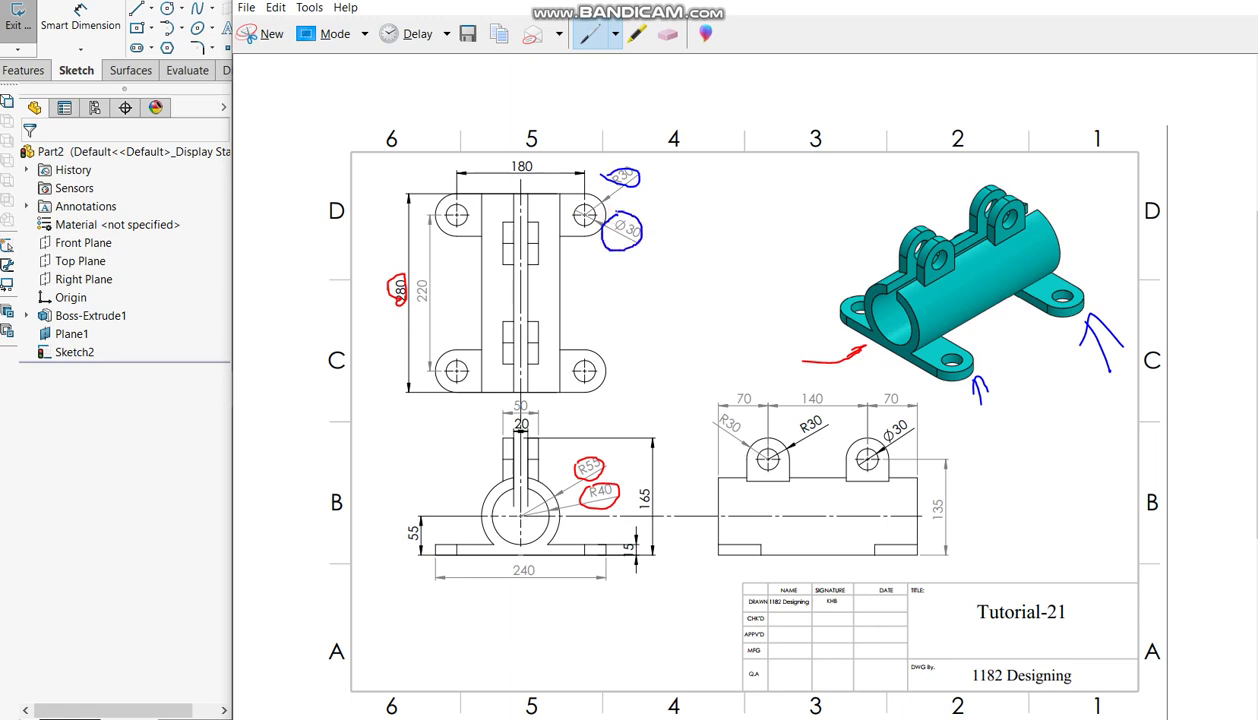
drag(500, 158, 516, 184)
drag(434, 279, 401, 323)
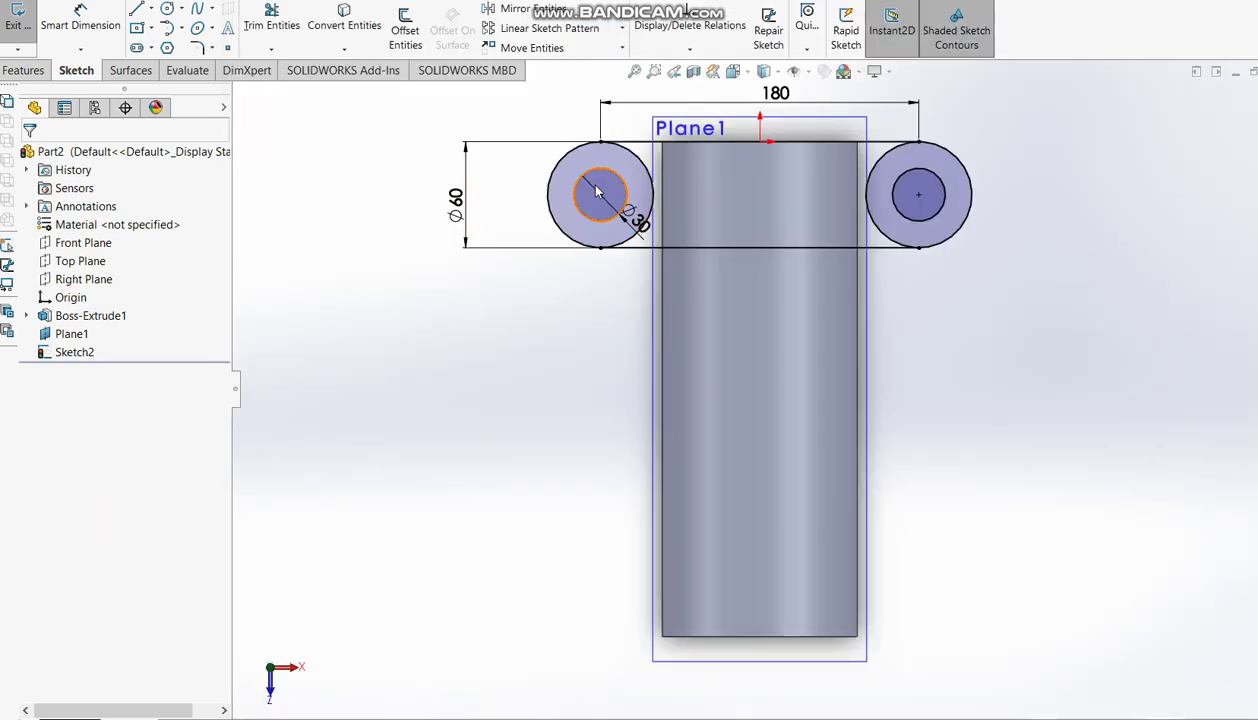
Step: Linear-pattern the lug circles and lines downward: 2 instances spaced 220 mm in Direction 2
drag(514, 102, 985, 290)
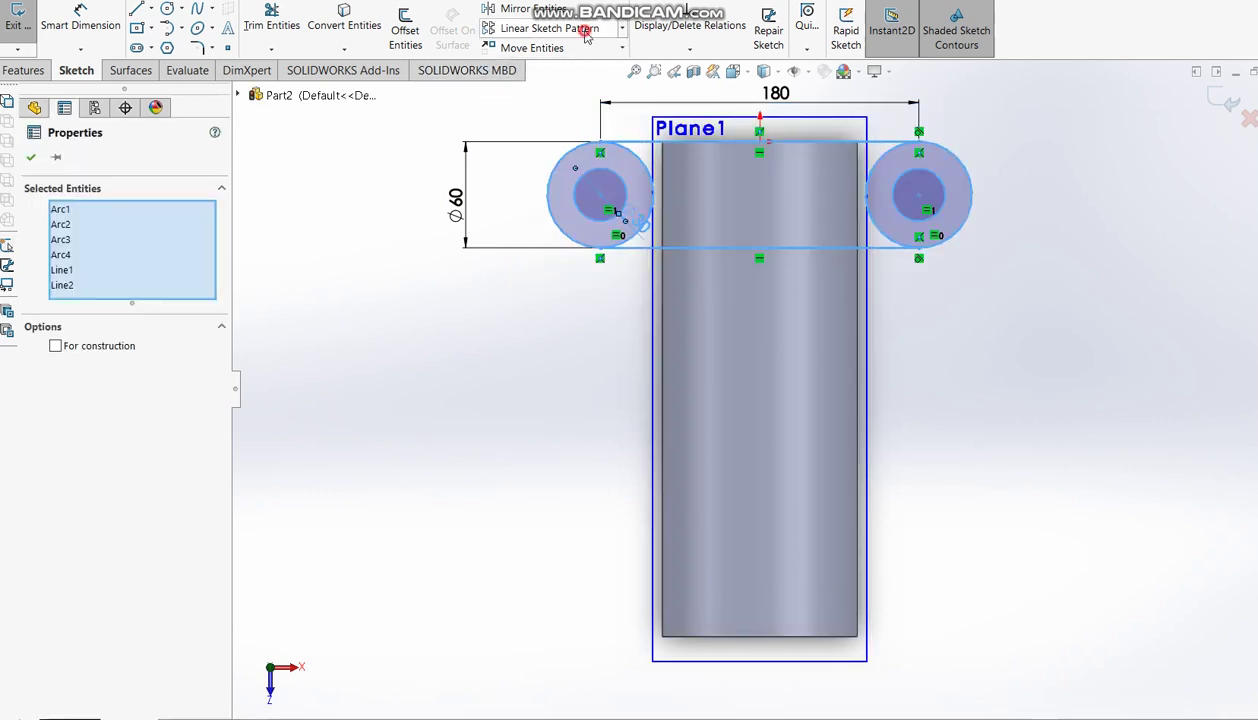
click(530, 29)
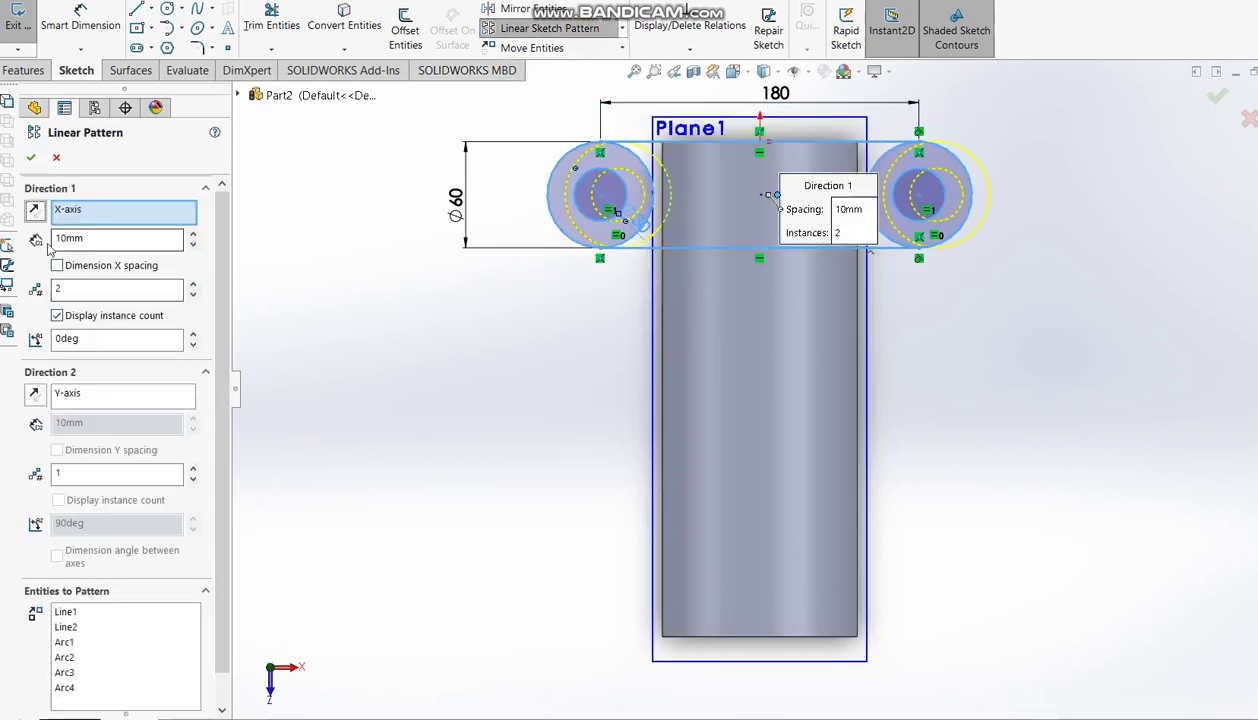
click(91, 288)
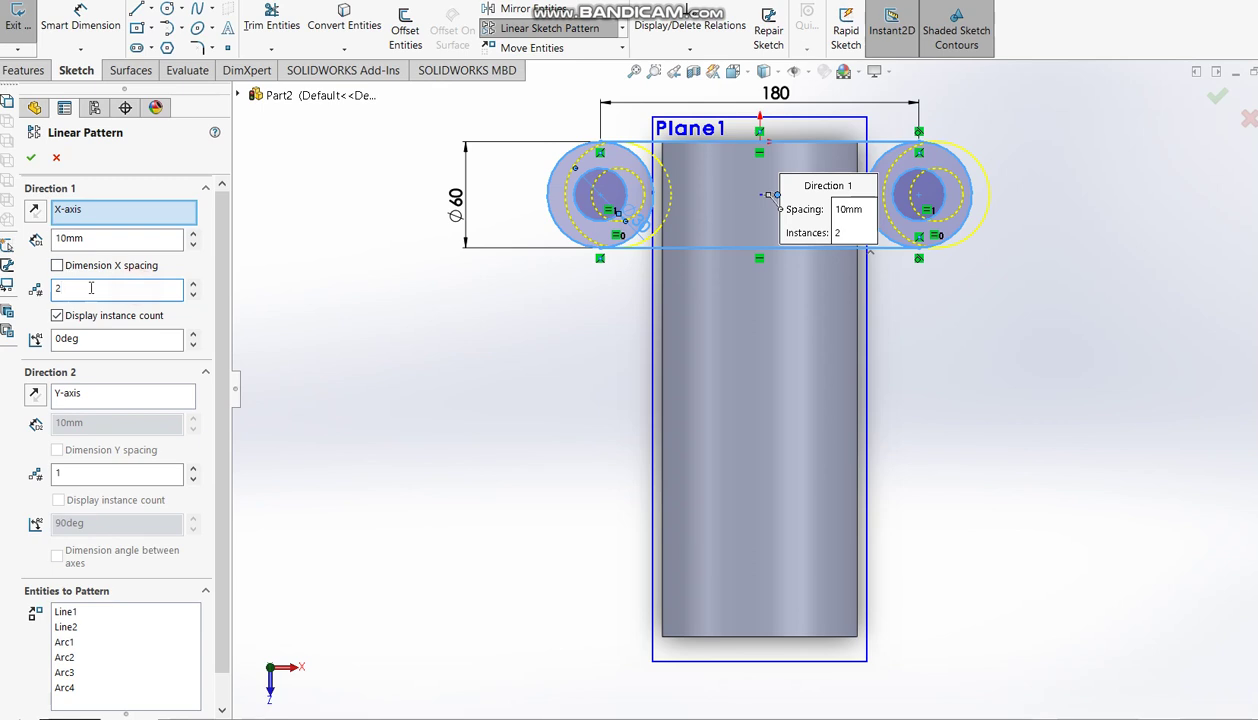
text(1)
click(80, 474)
text(2)
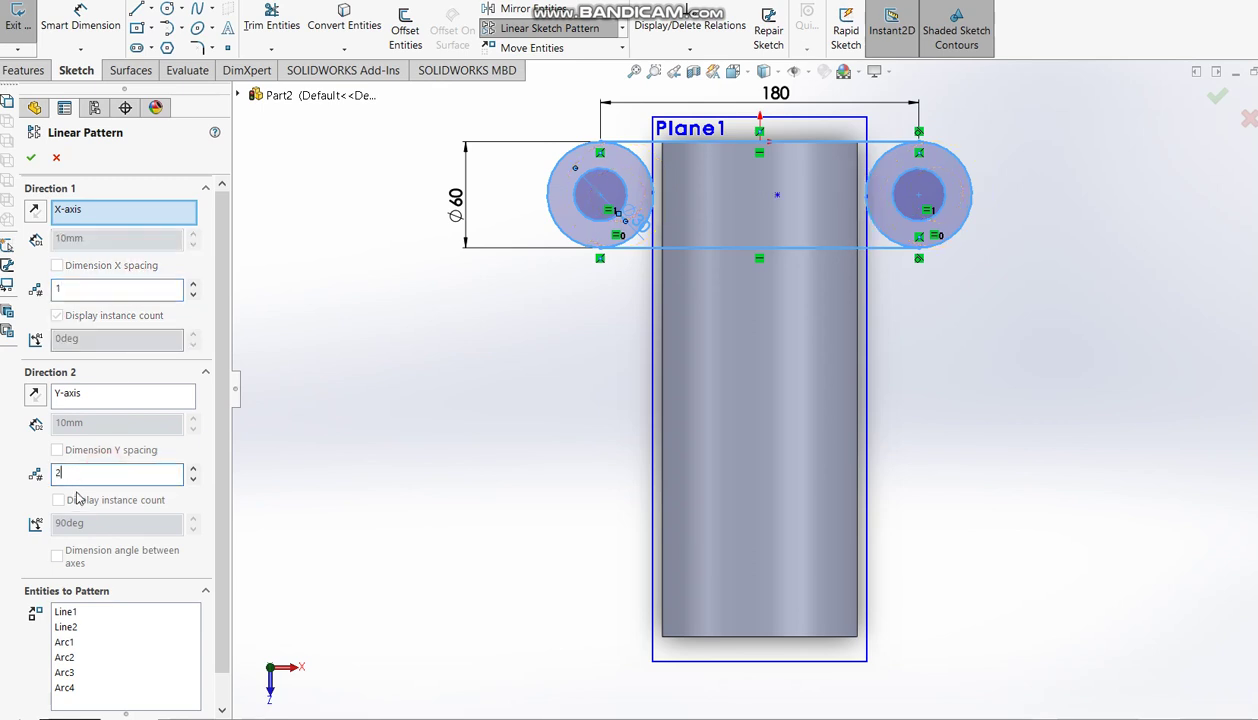
click(157, 444)
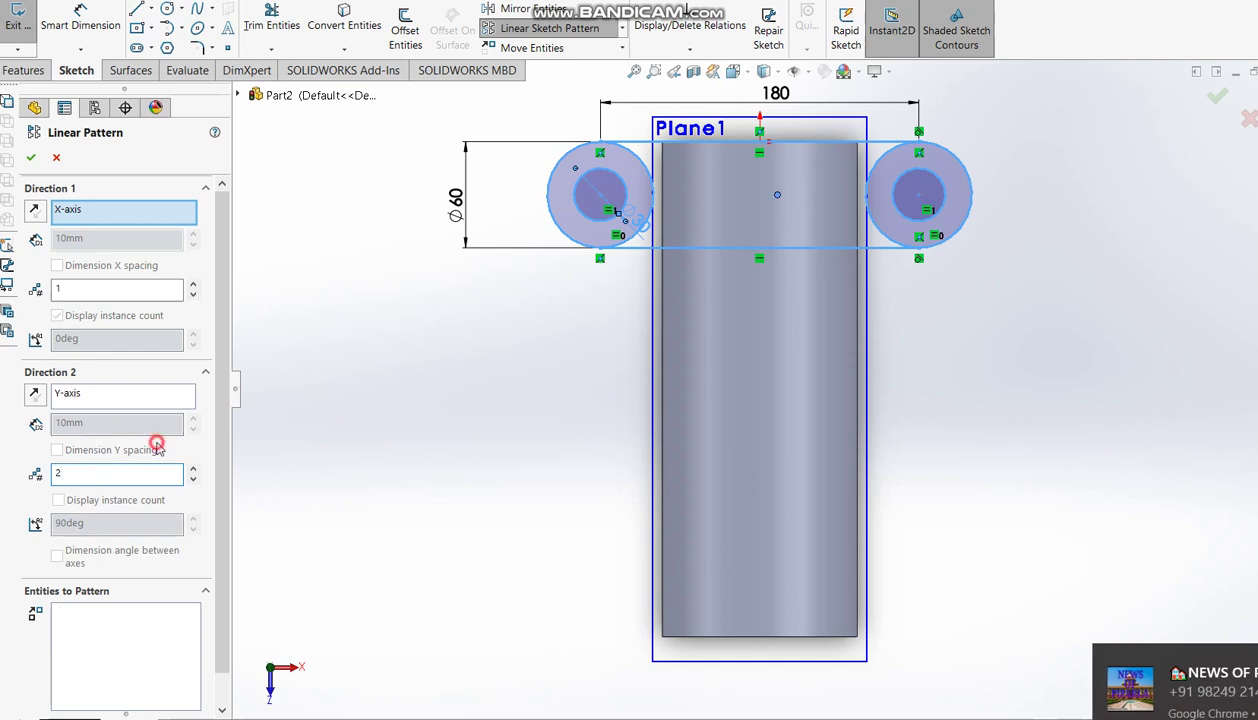
double_click(172, 422)
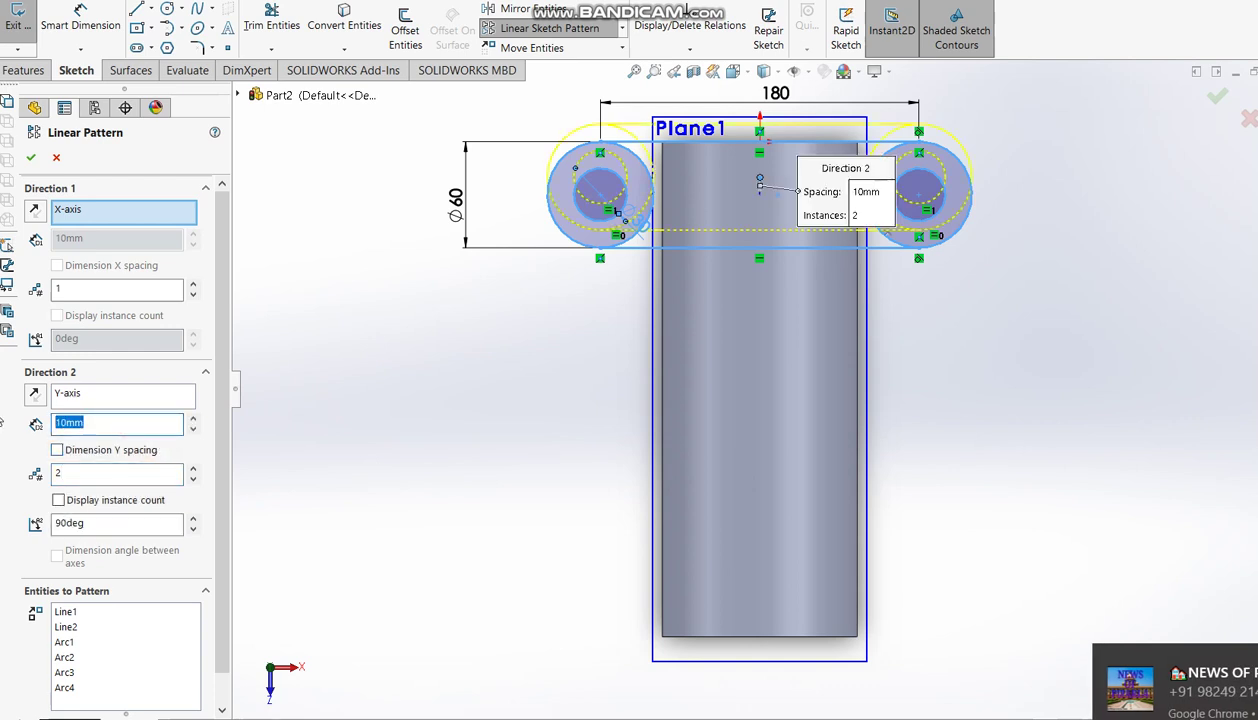
text(220)
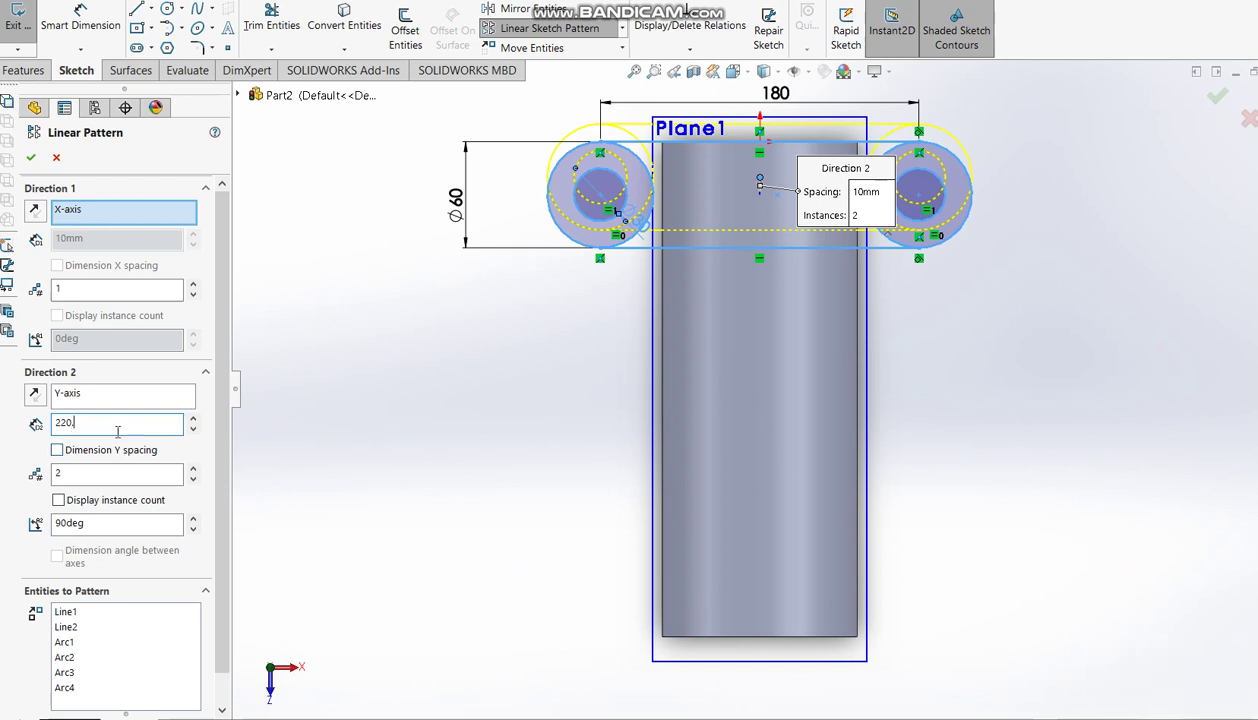
key(Return)
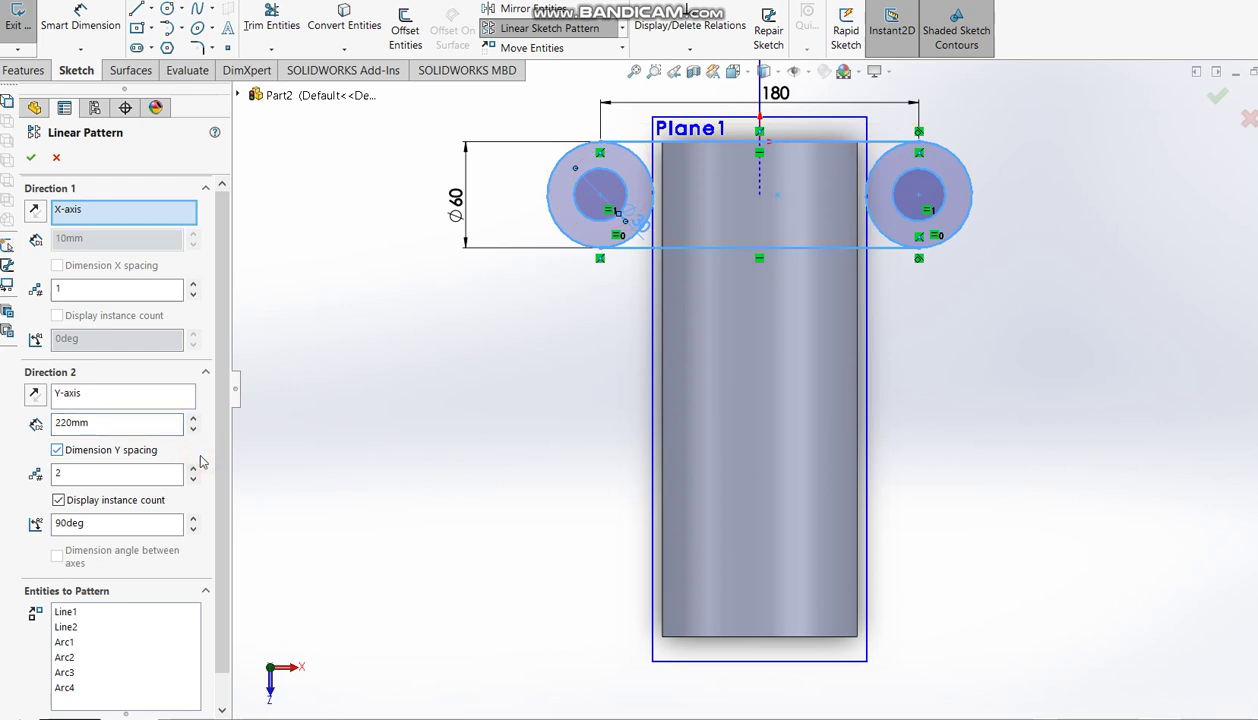
click(35, 394)
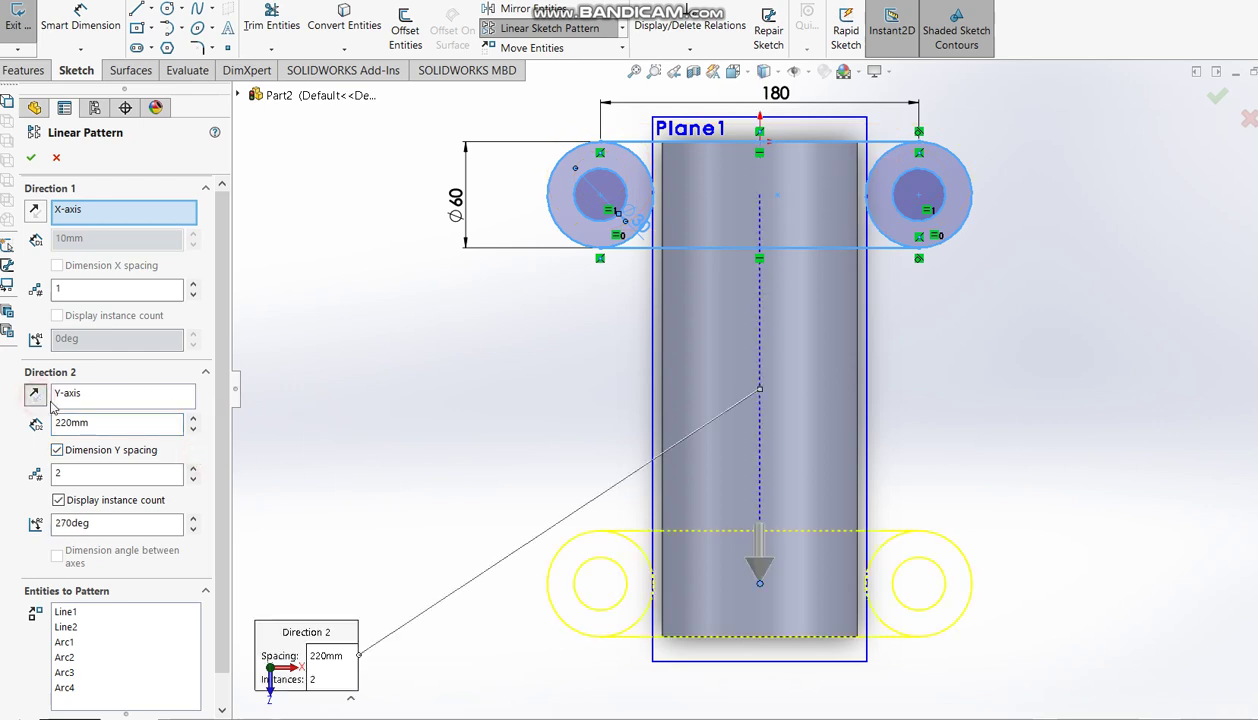
click(31, 157)
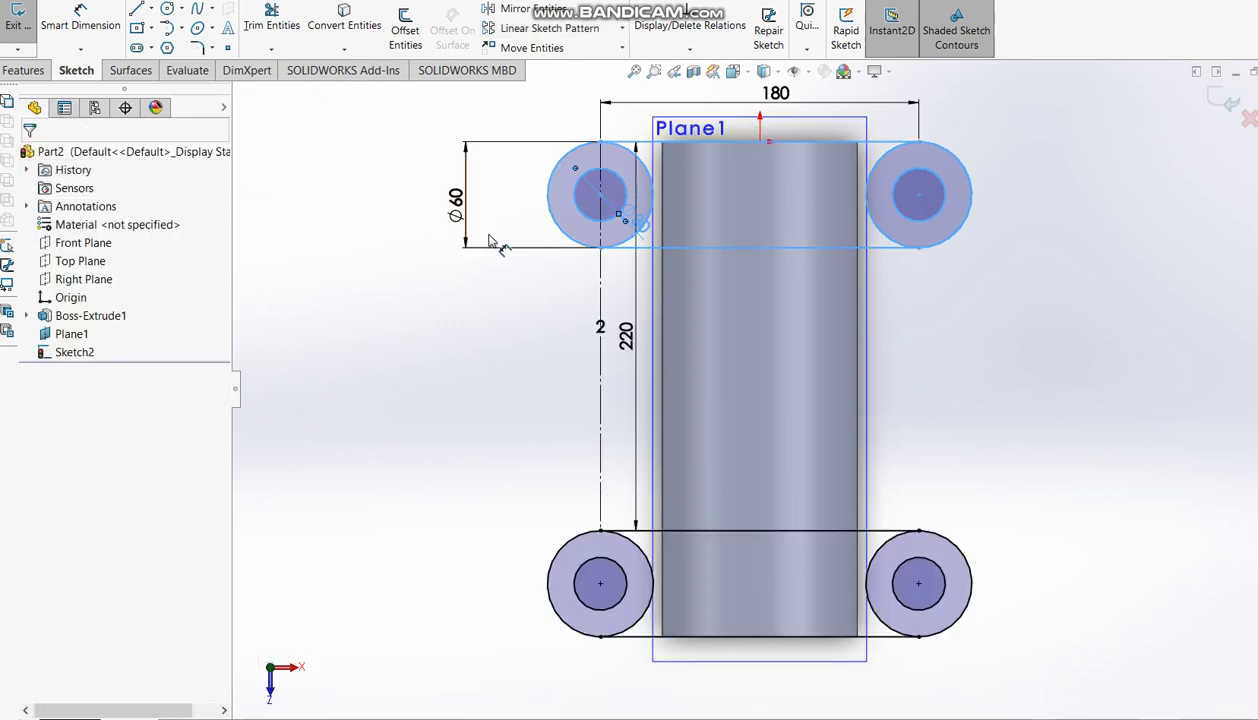
Step: Power-trim the inner arcs of the top and bottom circle pairs to leave two rounded slot outlines
click(271, 25)
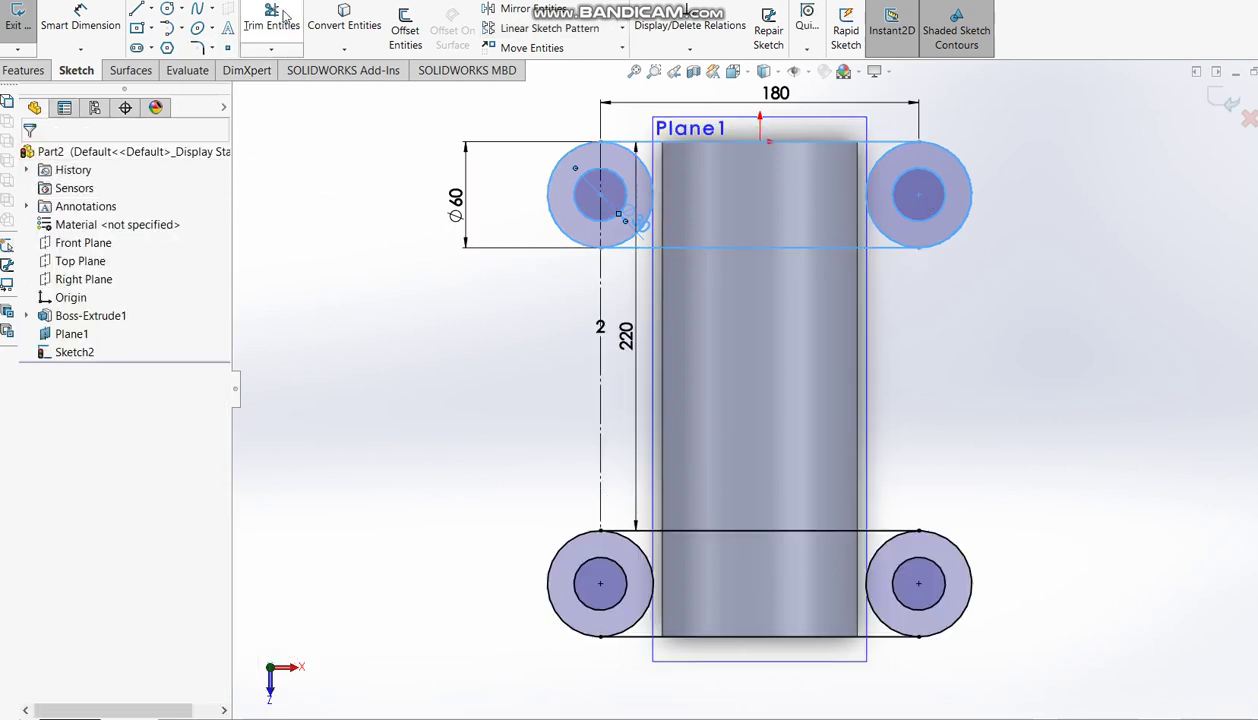
drag(676, 200, 650, 201)
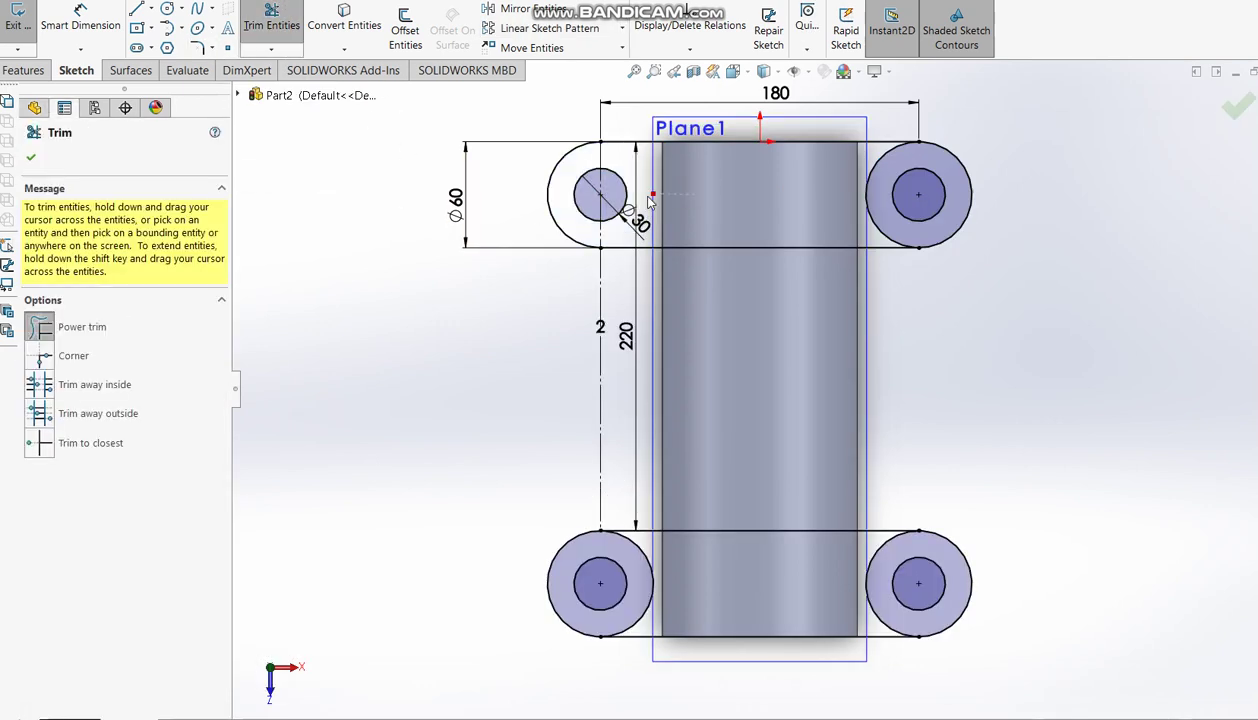
drag(825, 199, 858, 200)
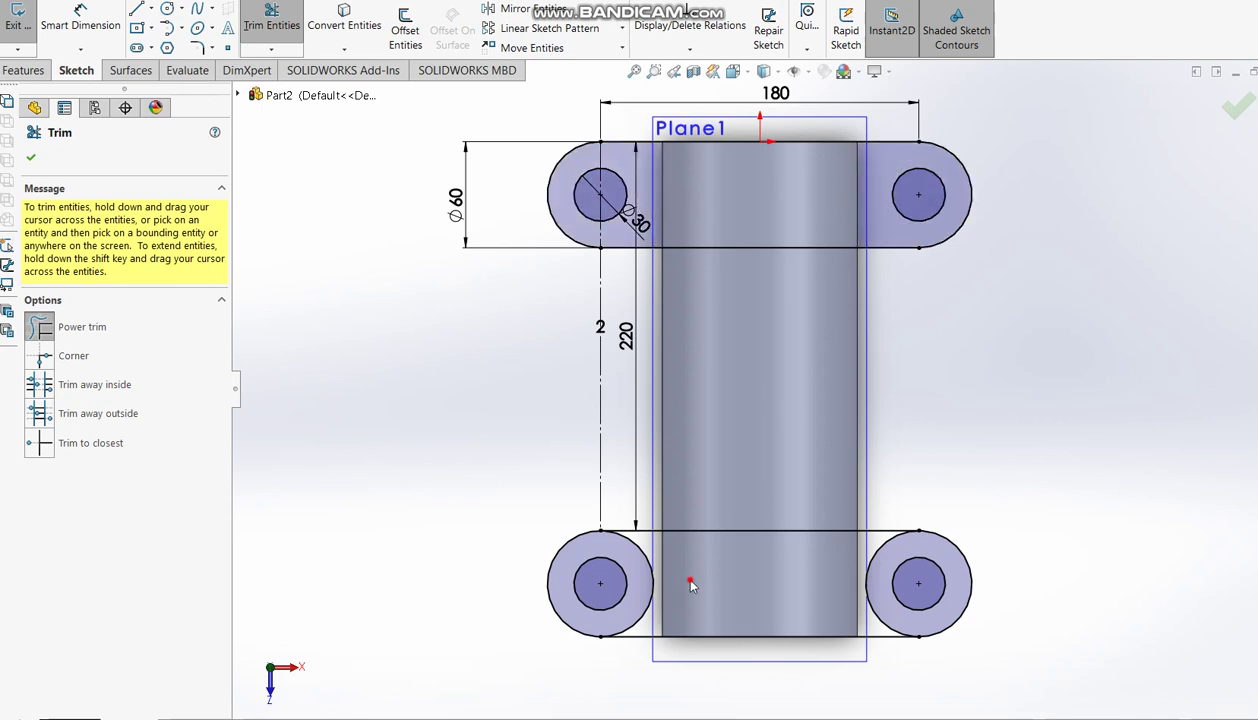
drag(695, 584, 648, 587)
drag(806, 576, 835, 568)
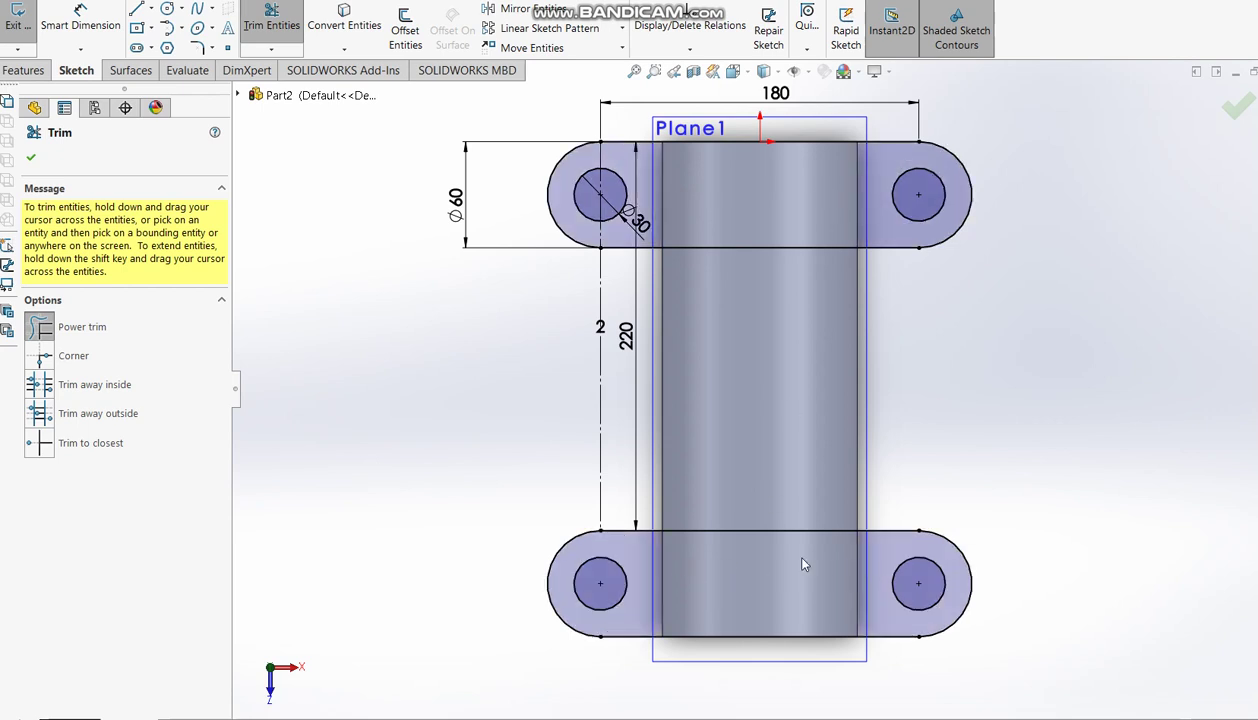
click(1238, 108)
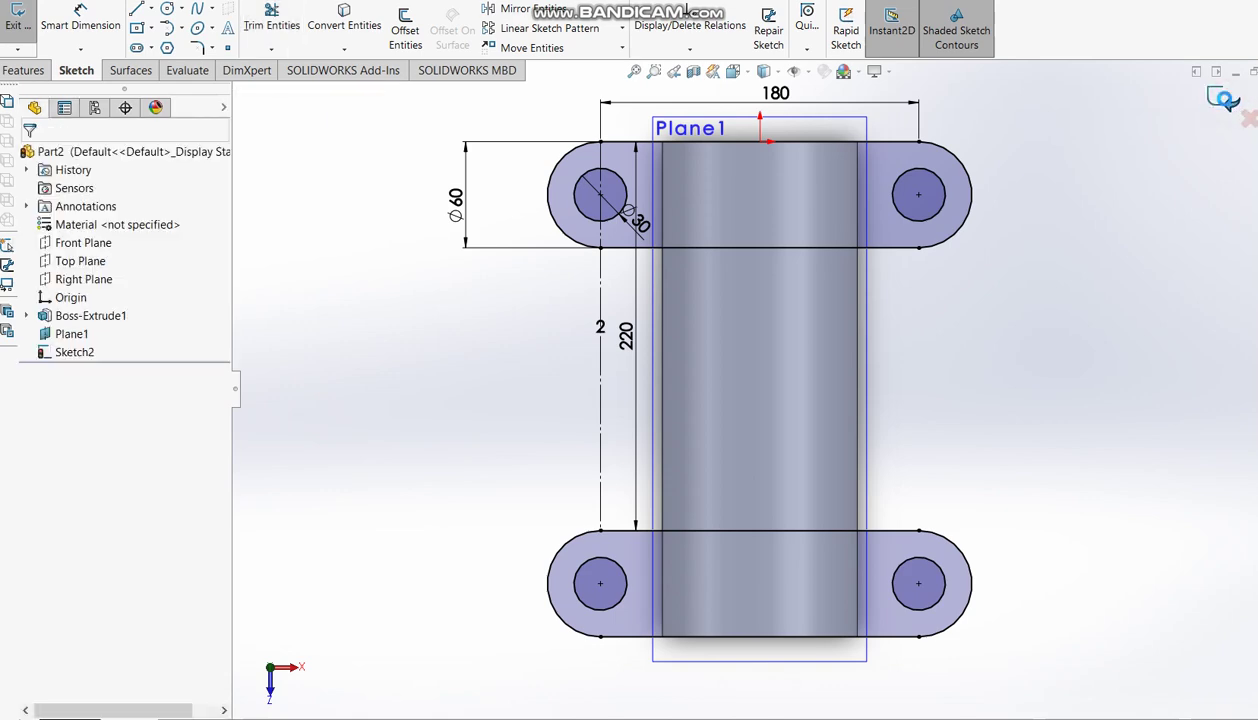
Step: Extrude the slot sketch 15 mm into the base lug plates, checking the thickness on the reference drawing
key(e)
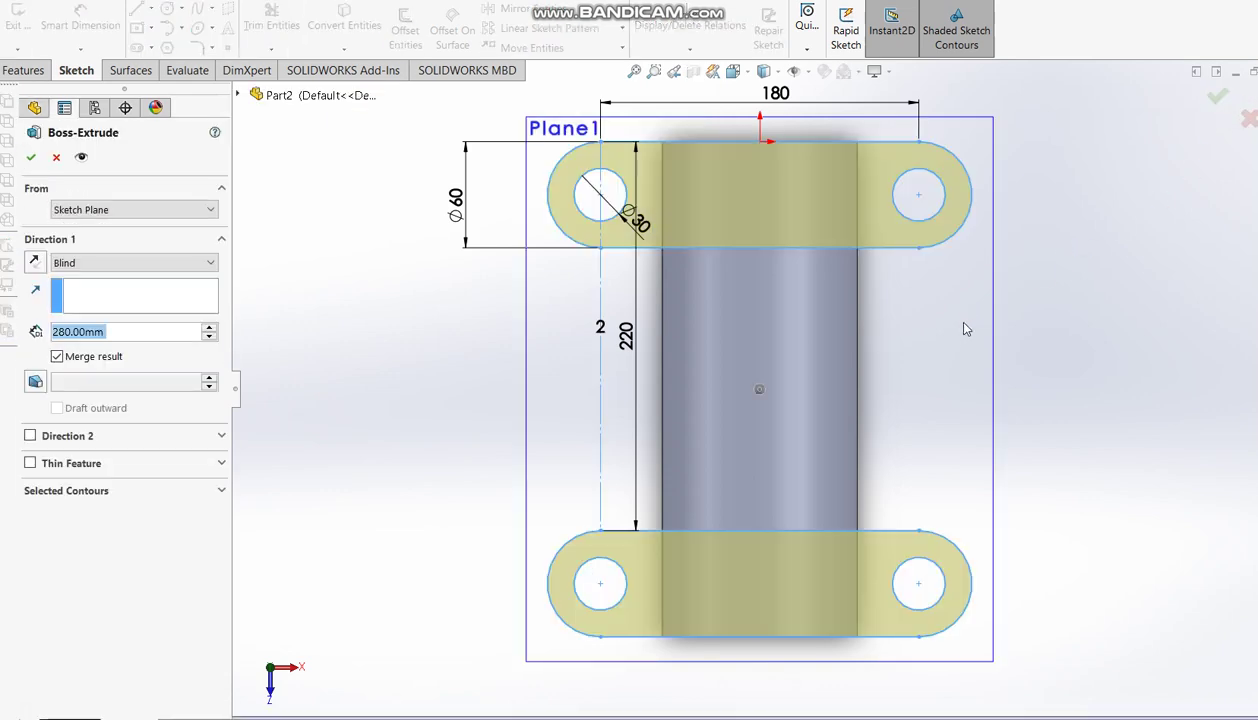
middle_drag(946, 316, 947, 197)
key(alt+Tab)
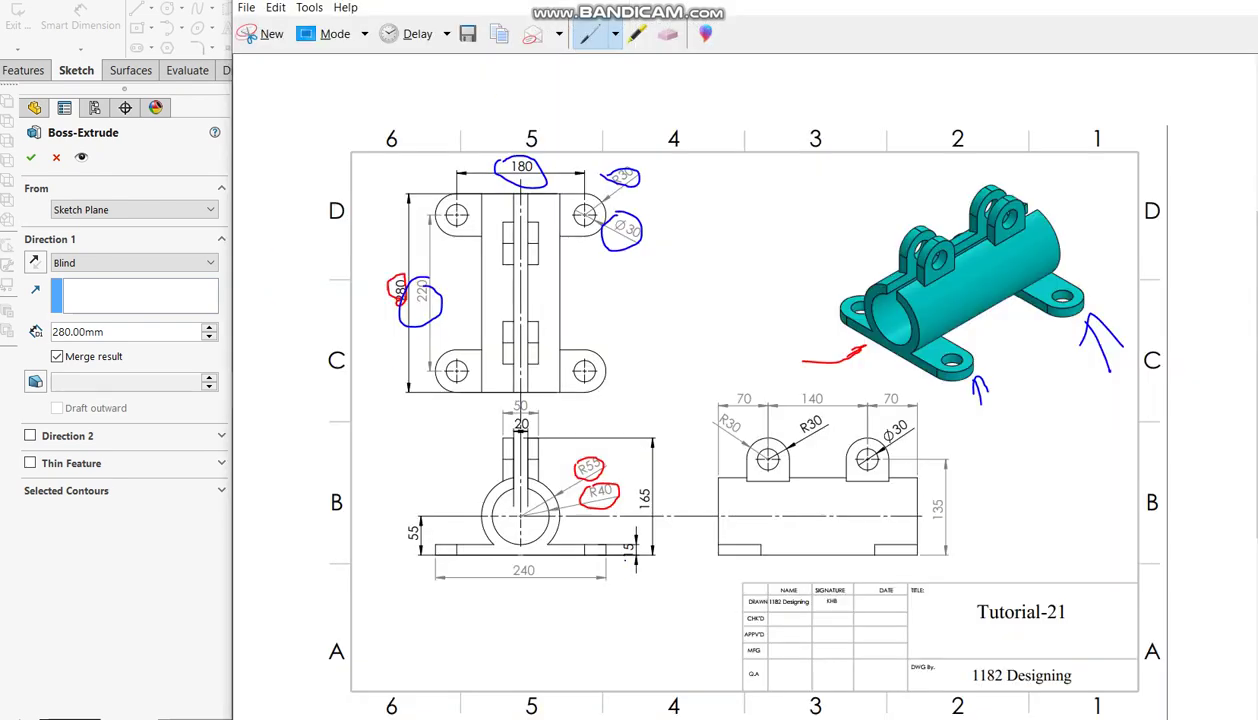
drag(618, 536, 640, 567)
key(alt+Tab)
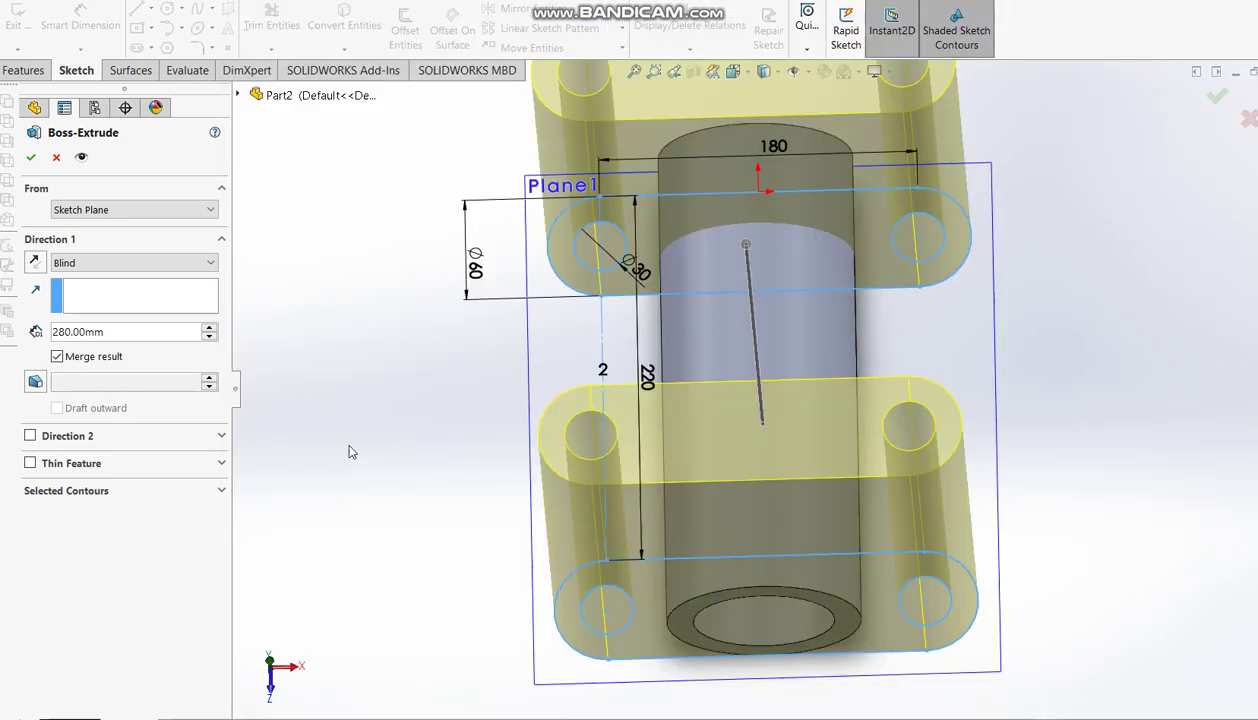
double_click(111, 333)
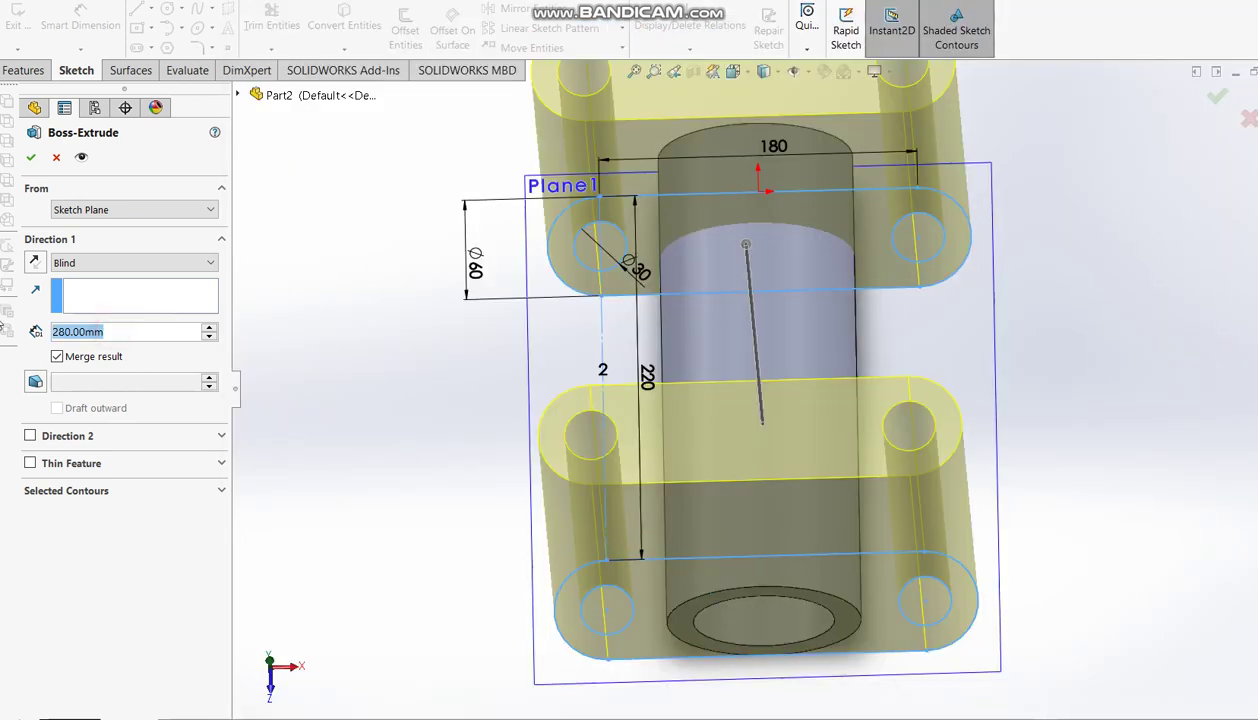
text(15)
key(Return)
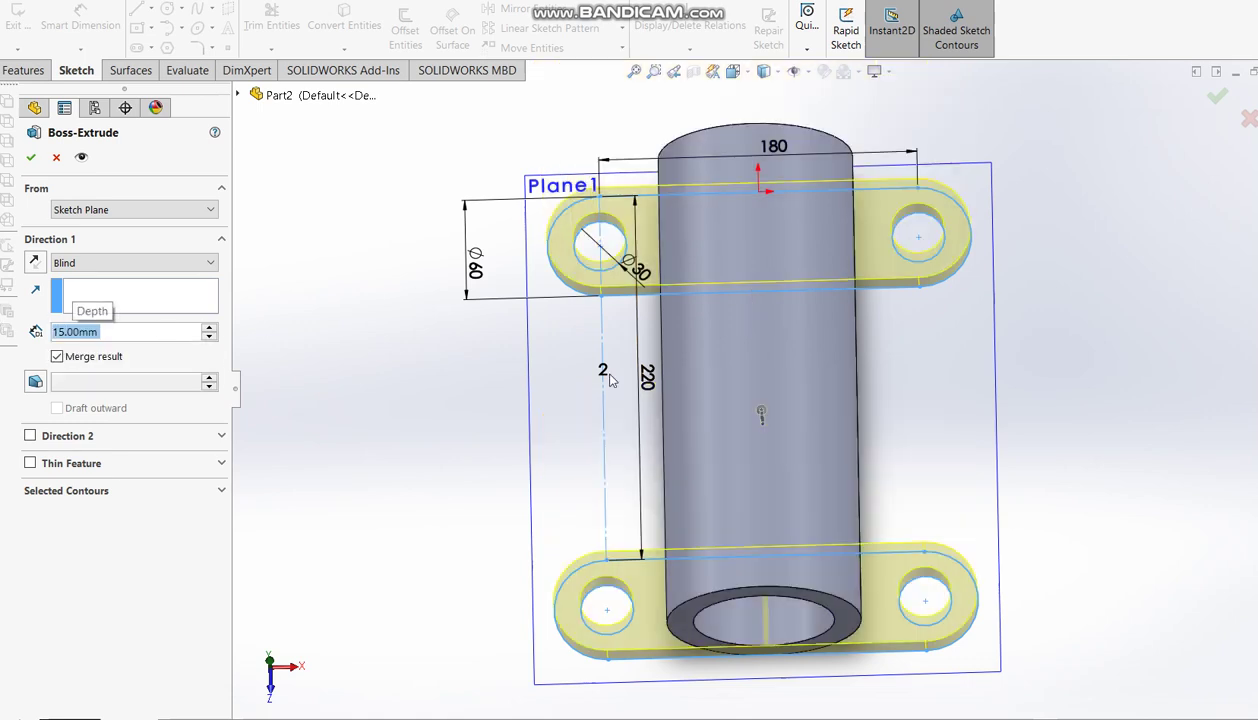
click(1210, 95)
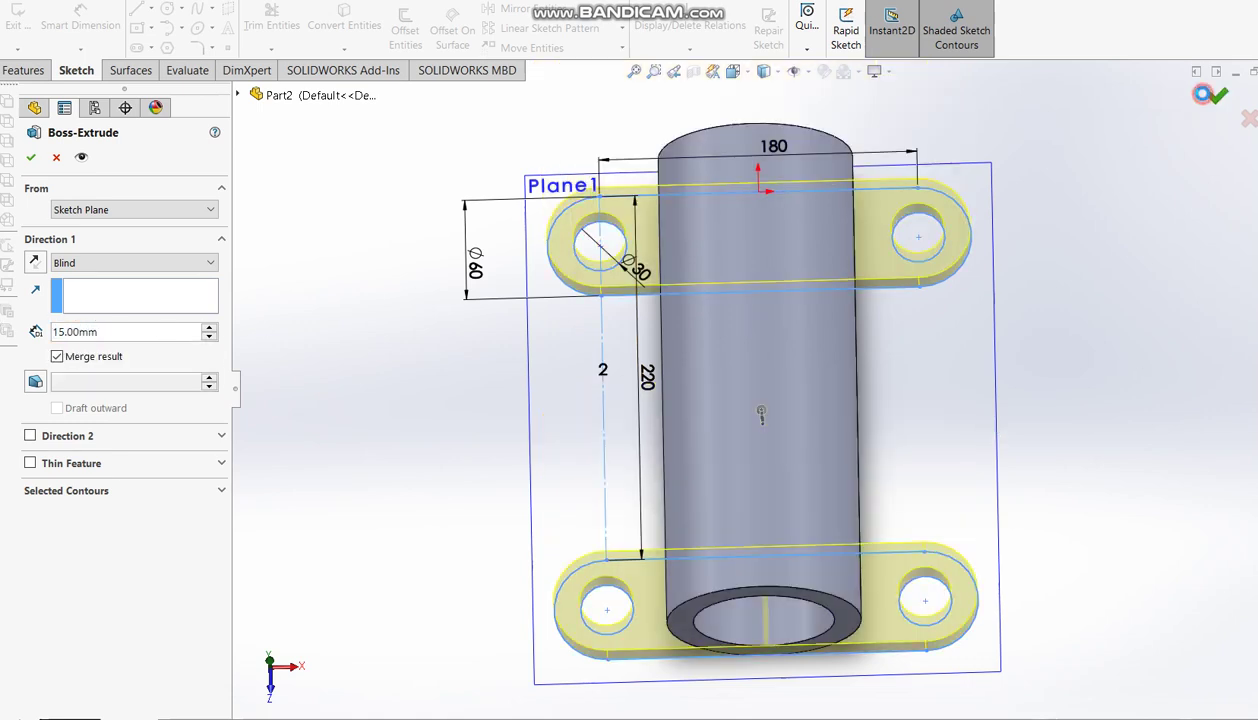
Step: Orbit to inspect the new base, then select Plane1
middle_drag(926, 367, 919, 209)
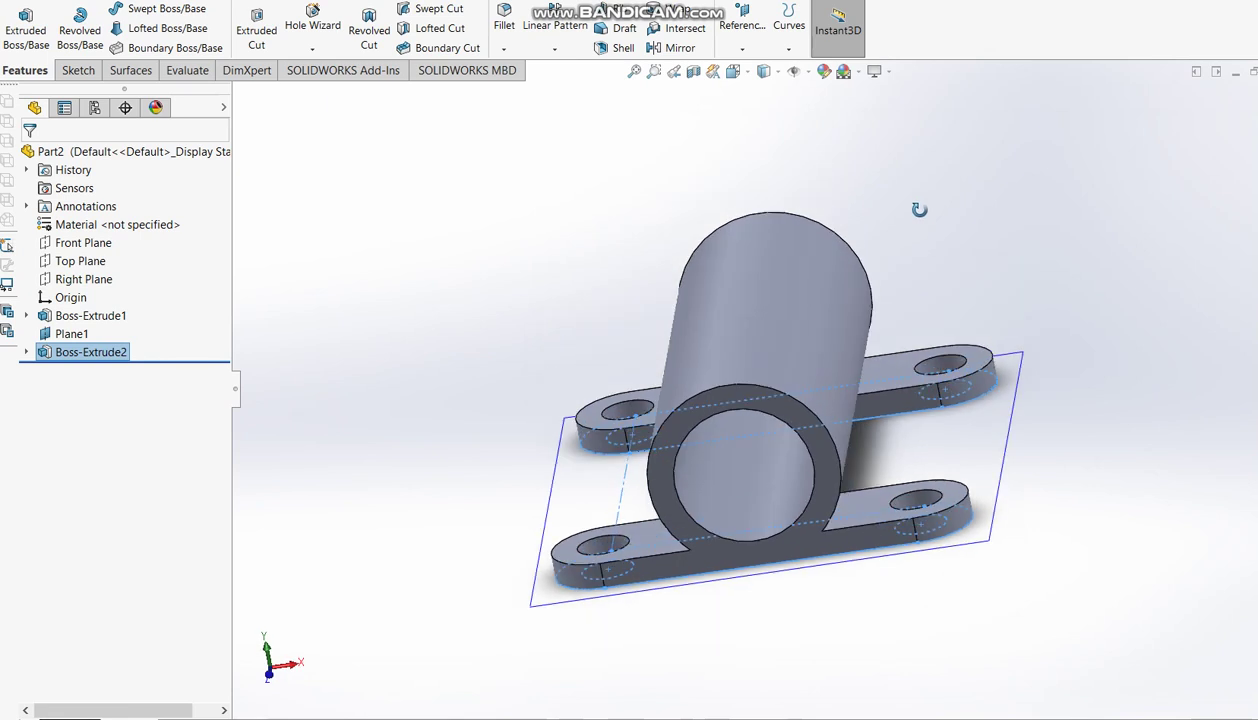
middle_drag(960, 319, 1005, 342)
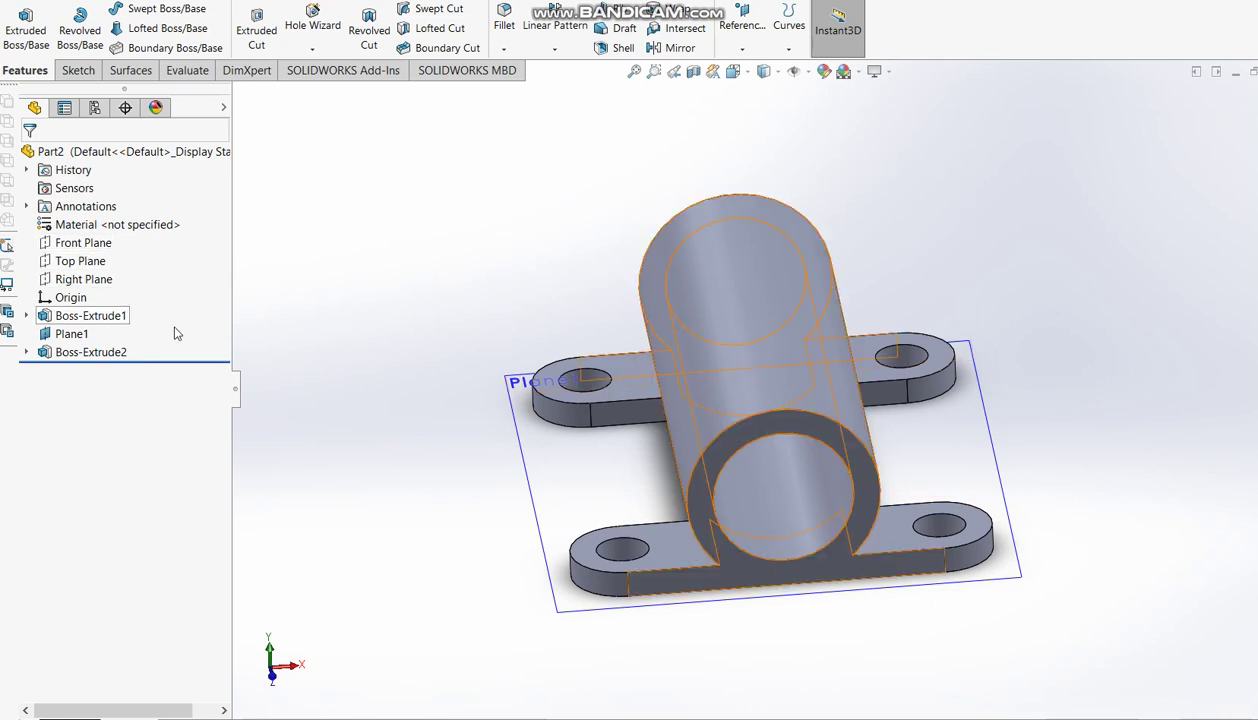
click(550, 494)
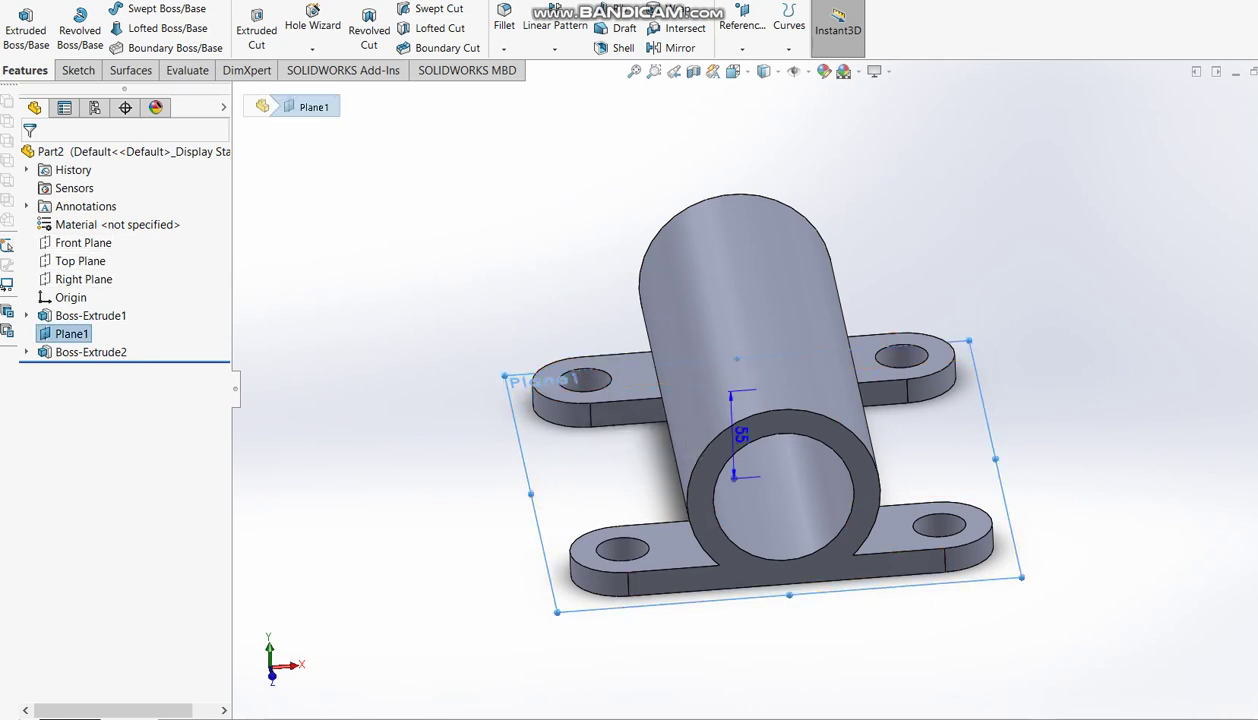
key(alt+Tab)
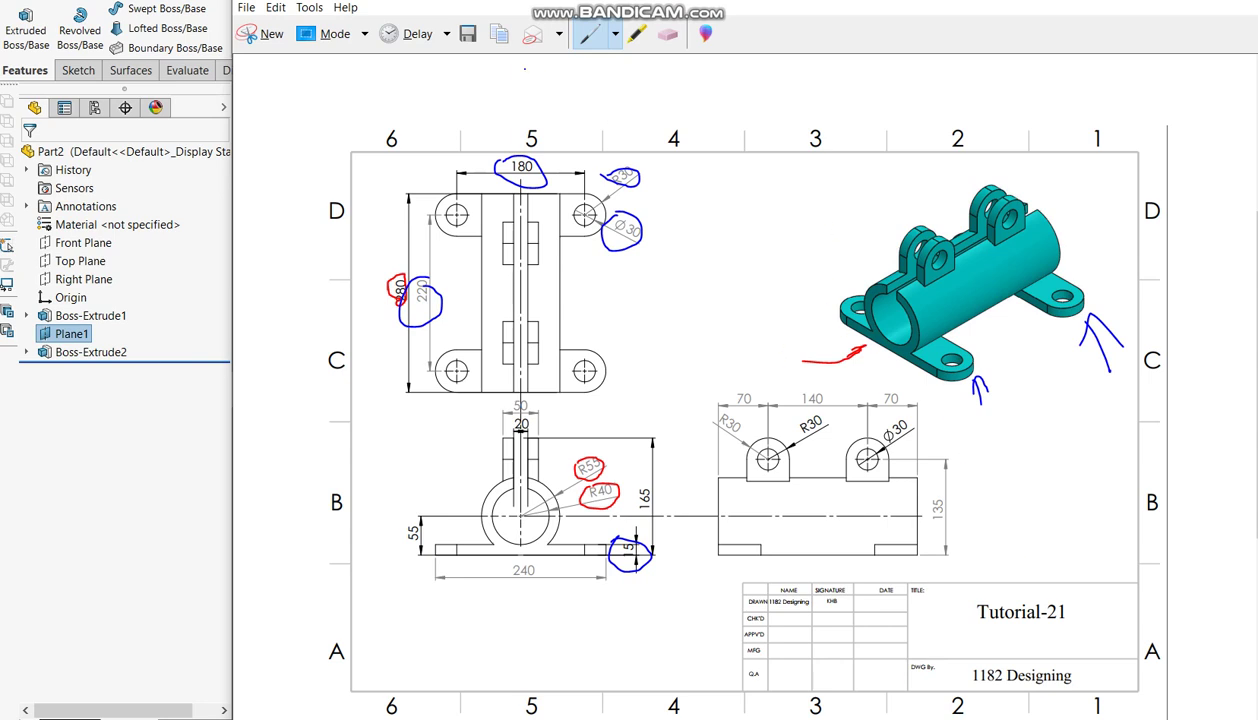
Step: With a black pen, mark an upper lug and circle the 135 and Ø30 dimensions on the reference drawing
click(615, 34)
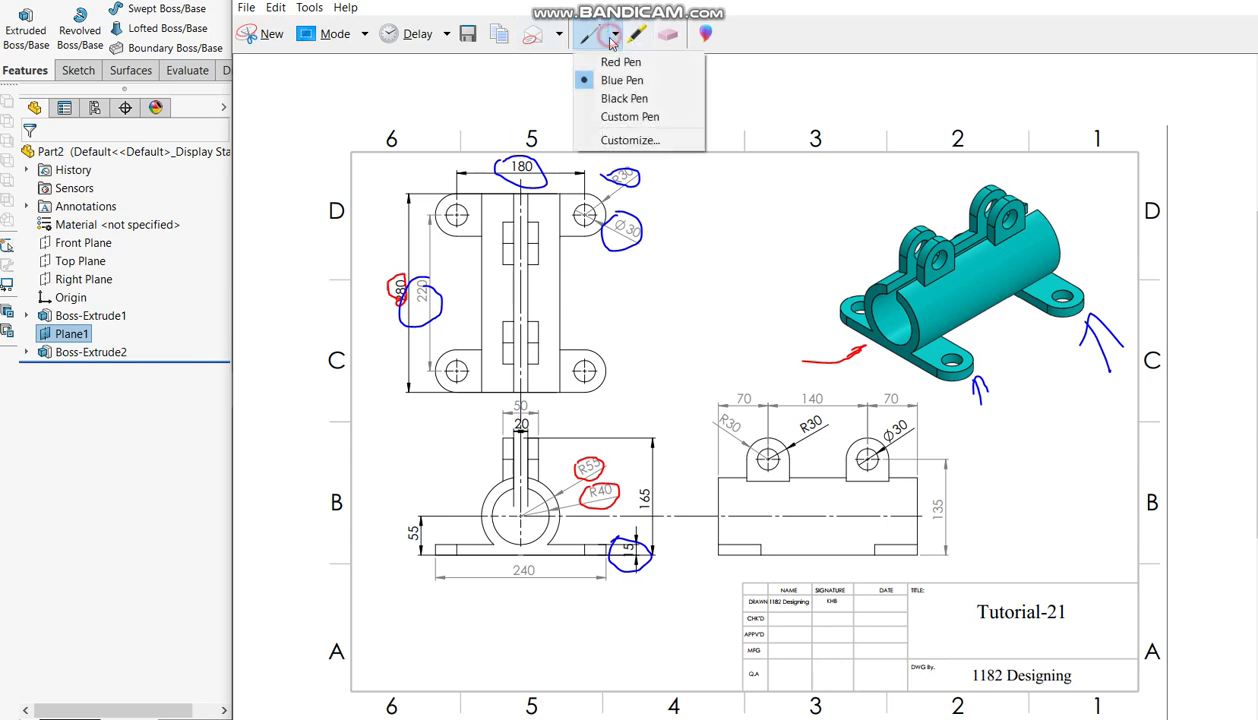
click(610, 97)
drag(862, 243, 906, 264)
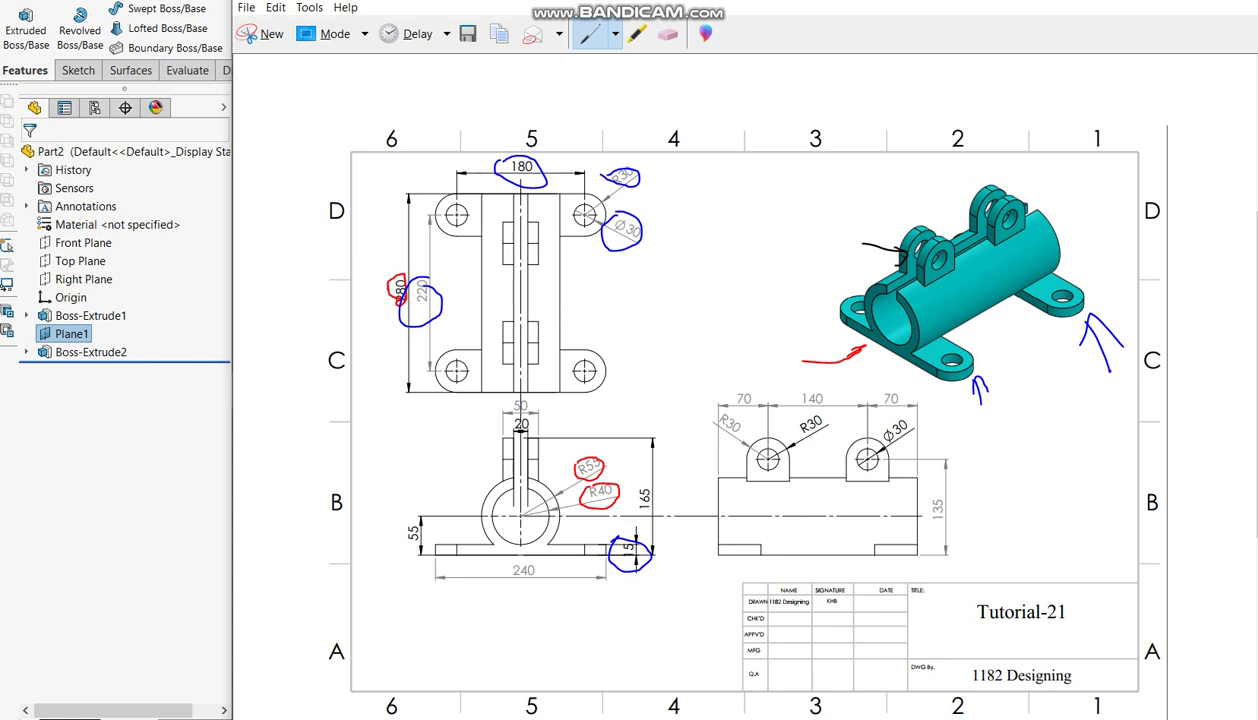
drag(929, 484, 925, 486)
drag(881, 434, 915, 428)
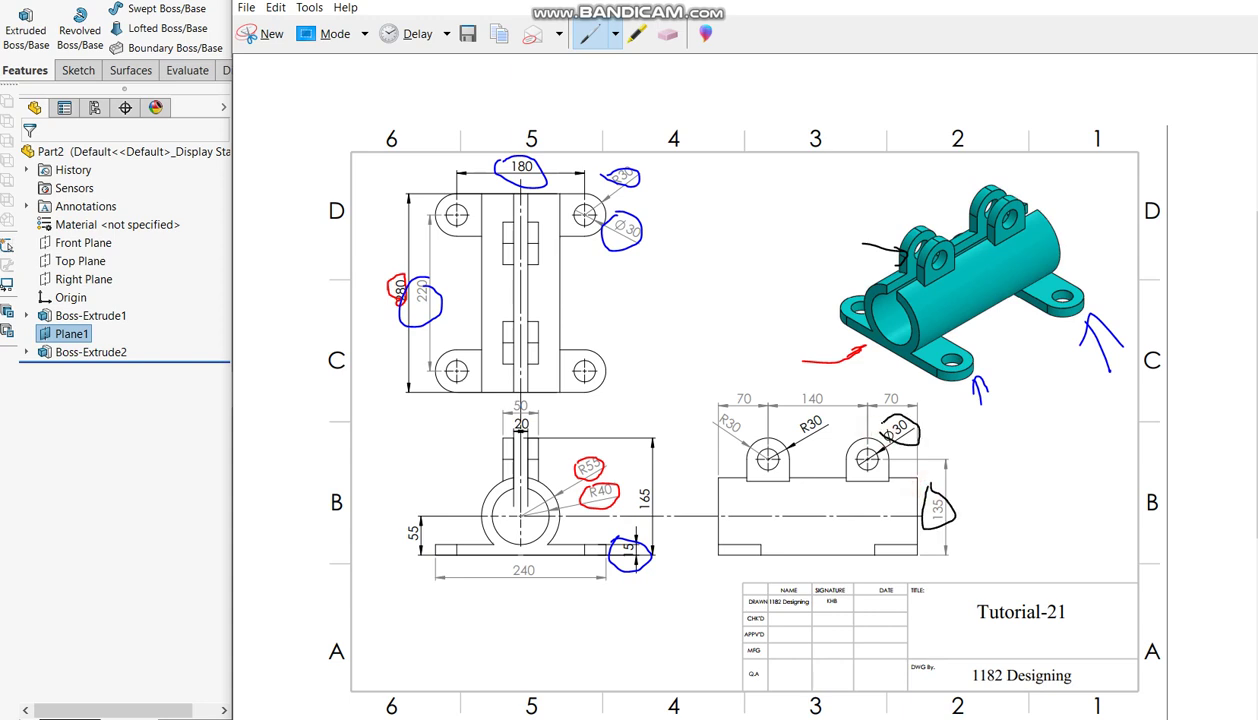
click(181, 531)
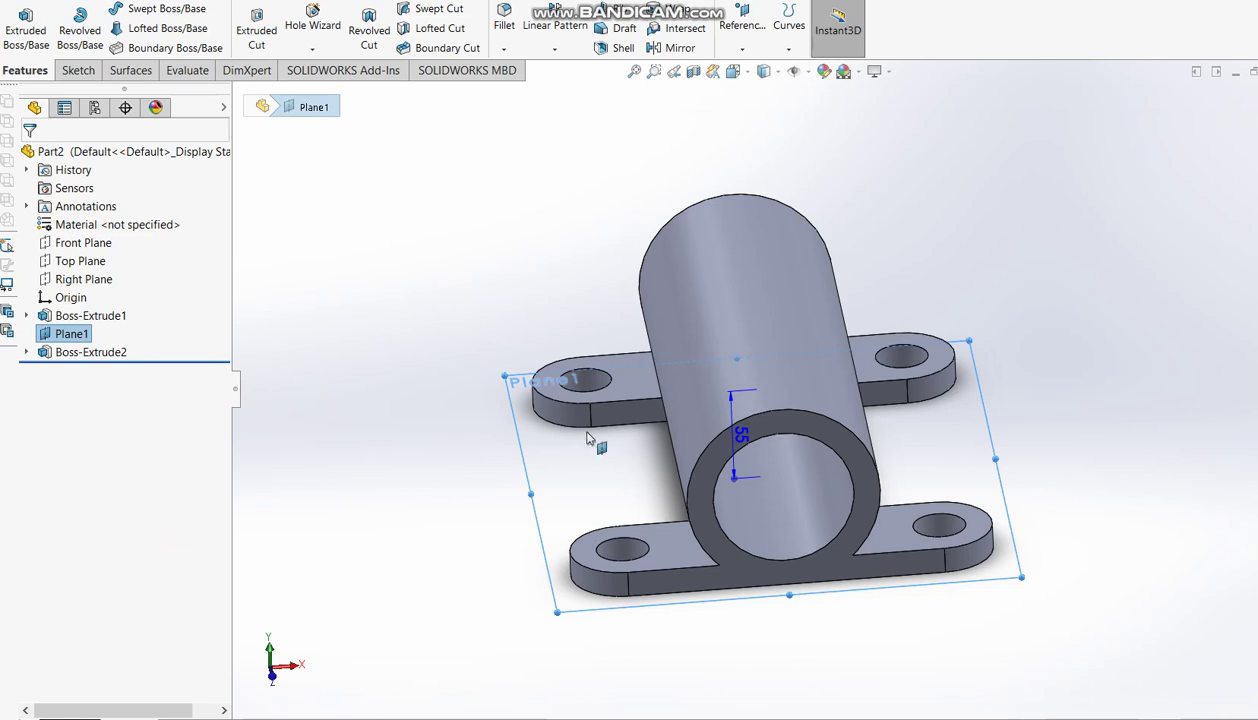
Step: Create reference plane Plane2 offset 165 mm from Plane1, above the tube
click(345, 218)
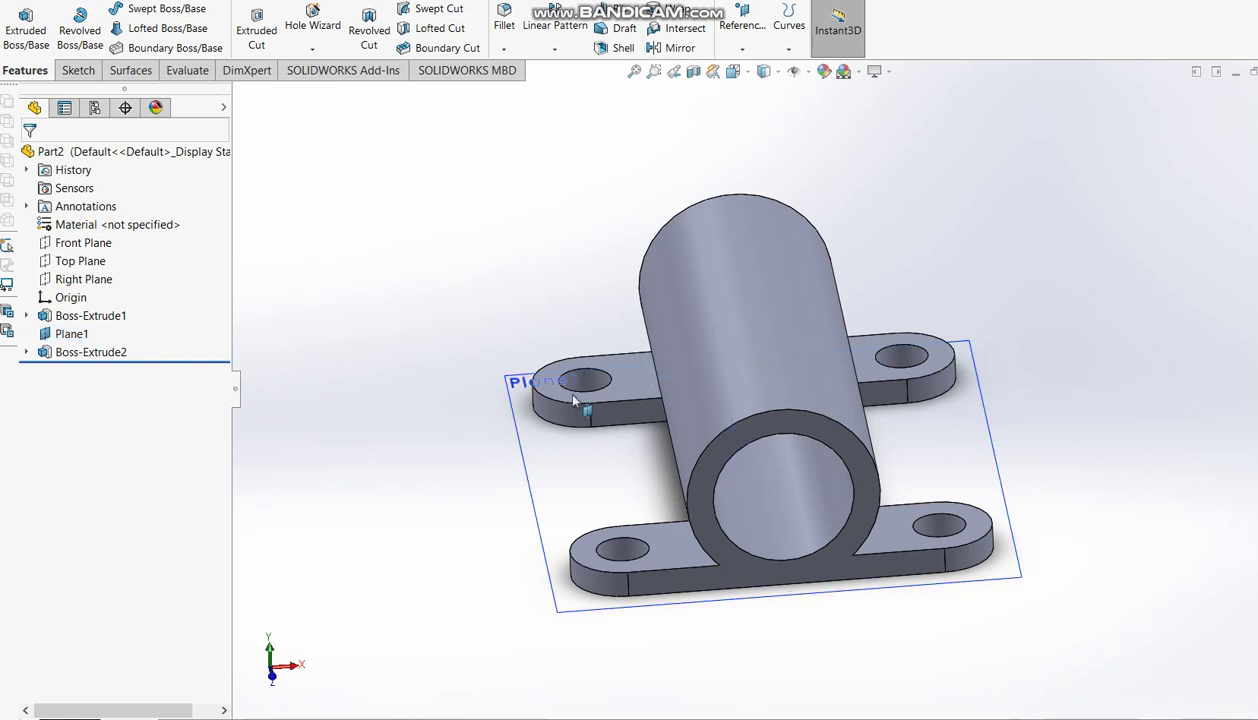
click(546, 512)
click(743, 45)
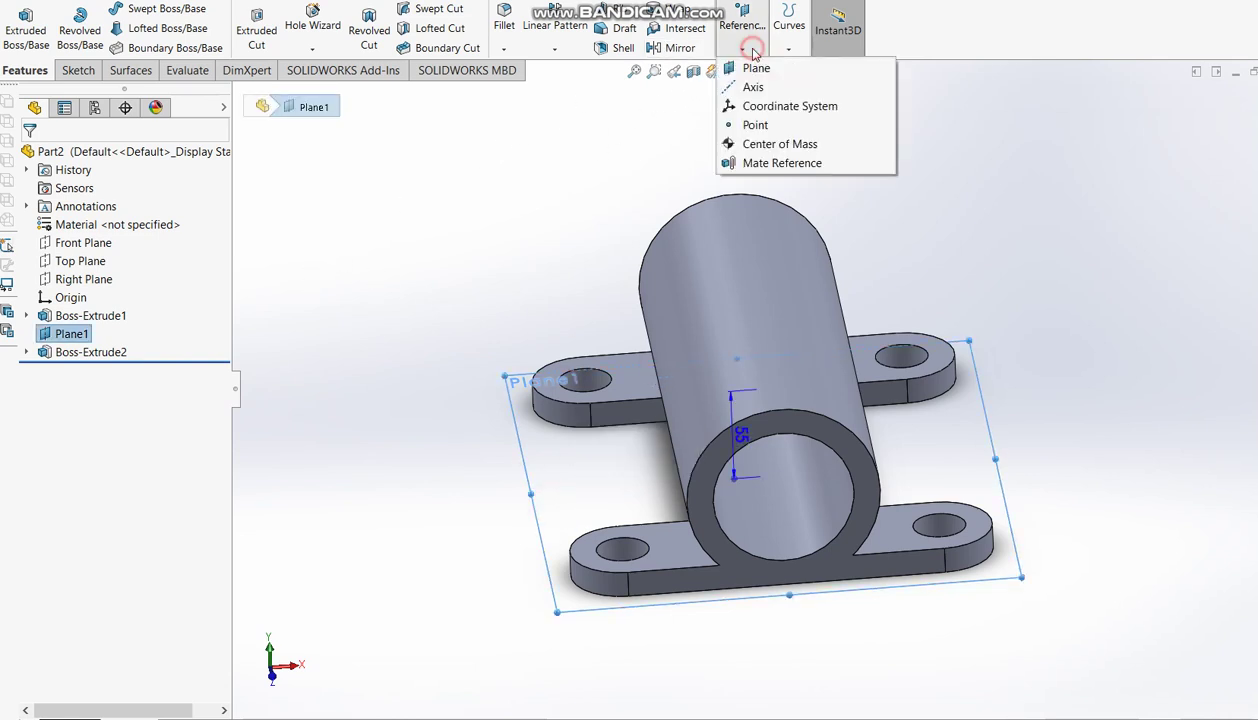
click(757, 69)
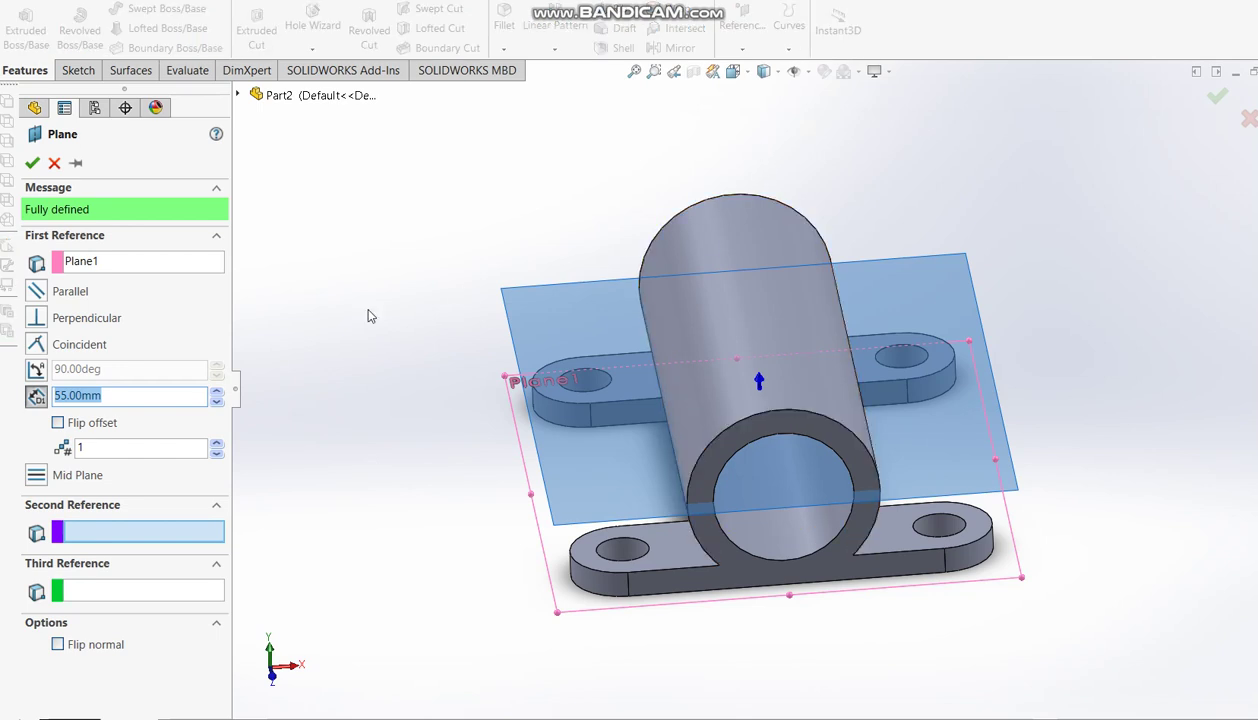
text(165)
key(Return)
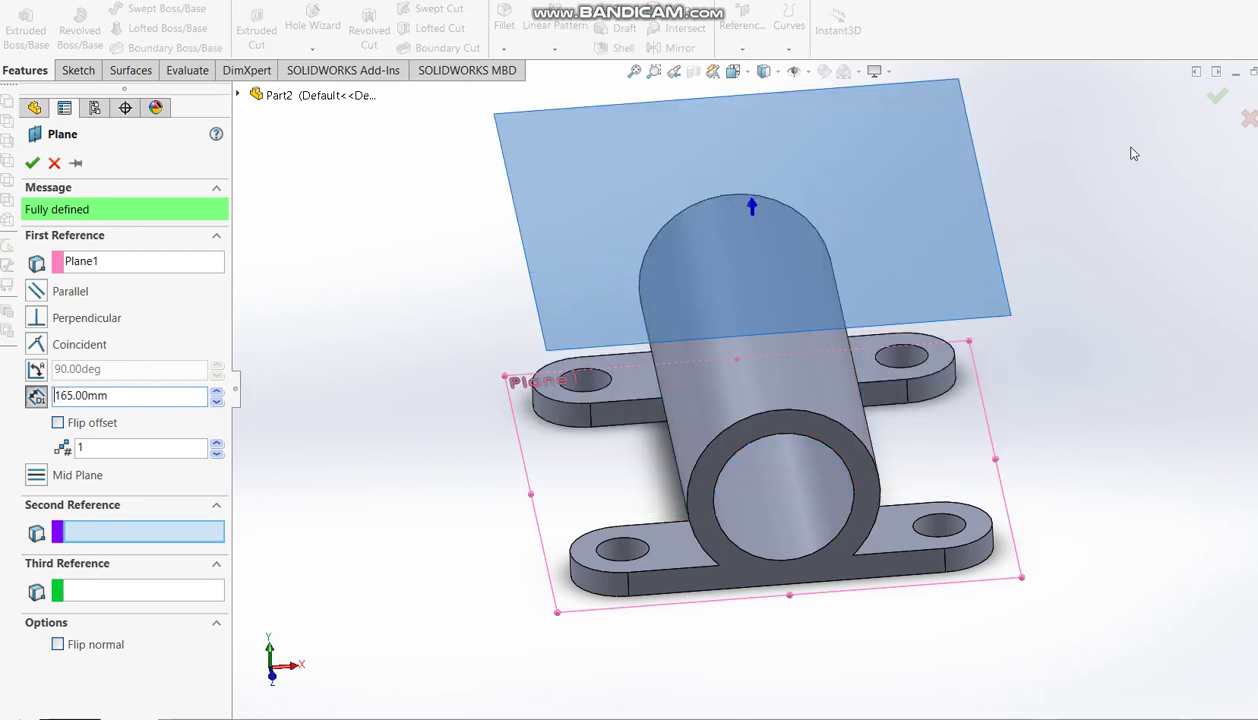
click(1217, 95)
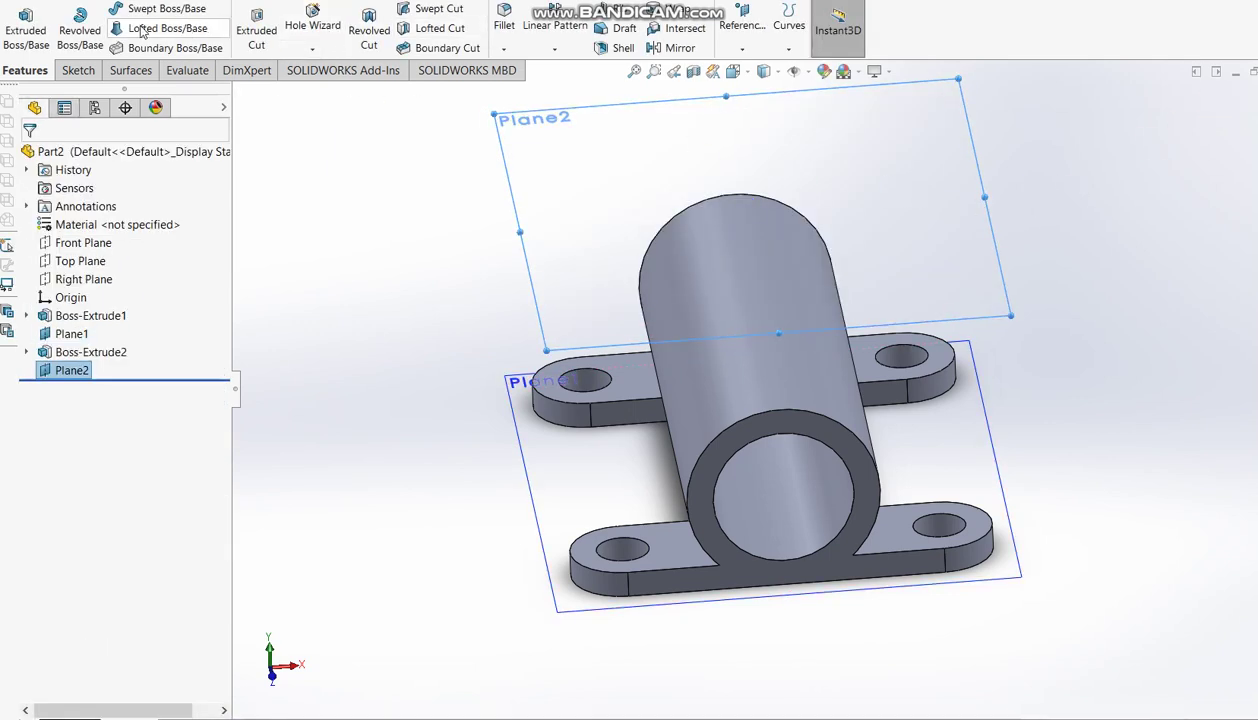
Step: Sketch two centre rectangles on Plane2, one upper and one lower, along the tube centreline
click(8, 30)
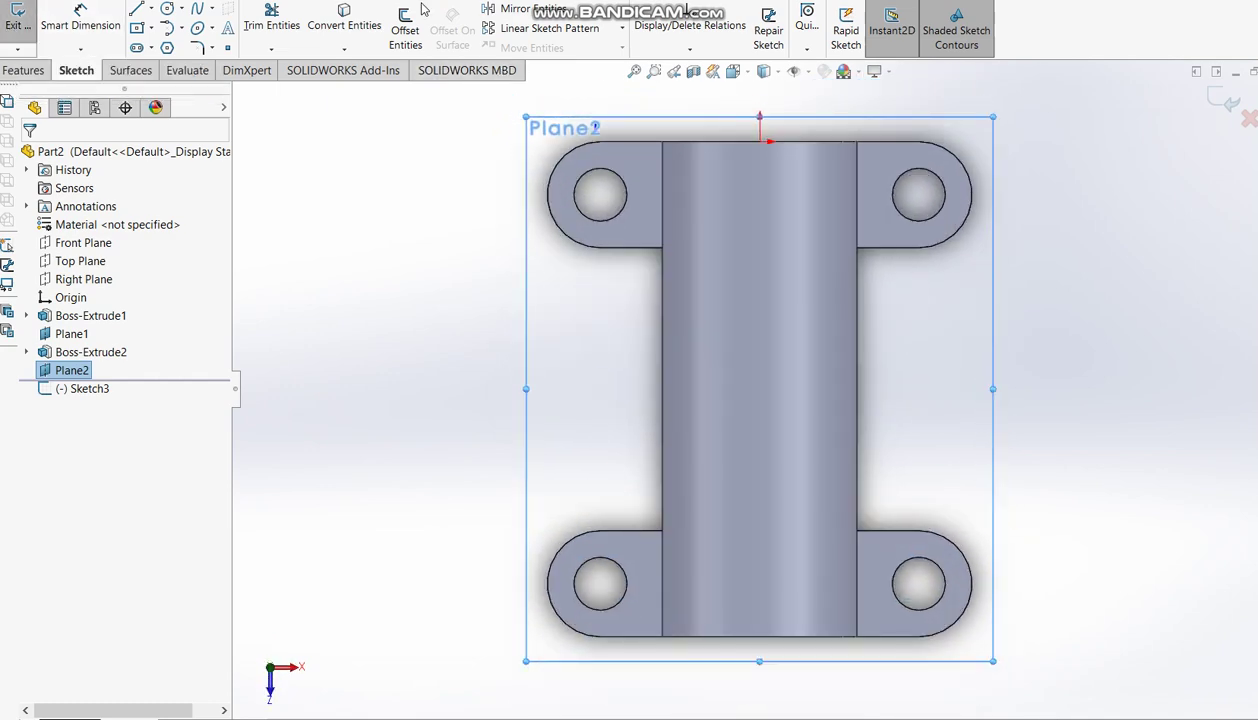
click(137, 27)
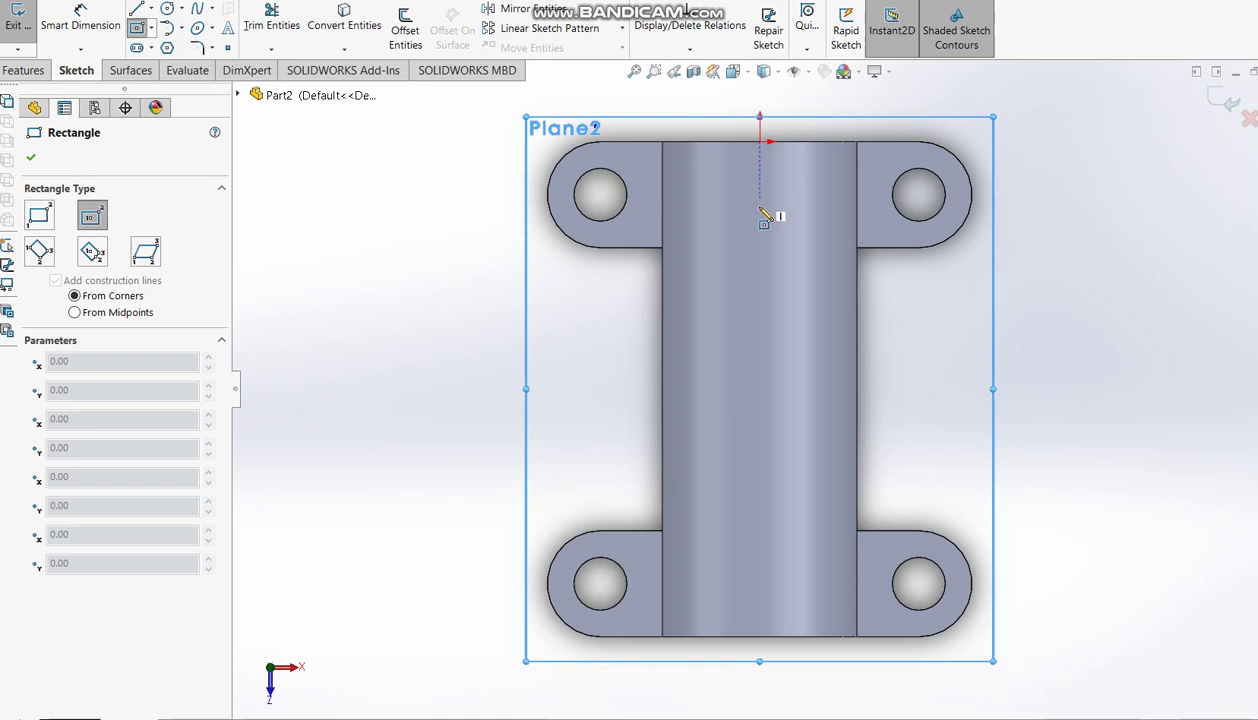
click(760, 259)
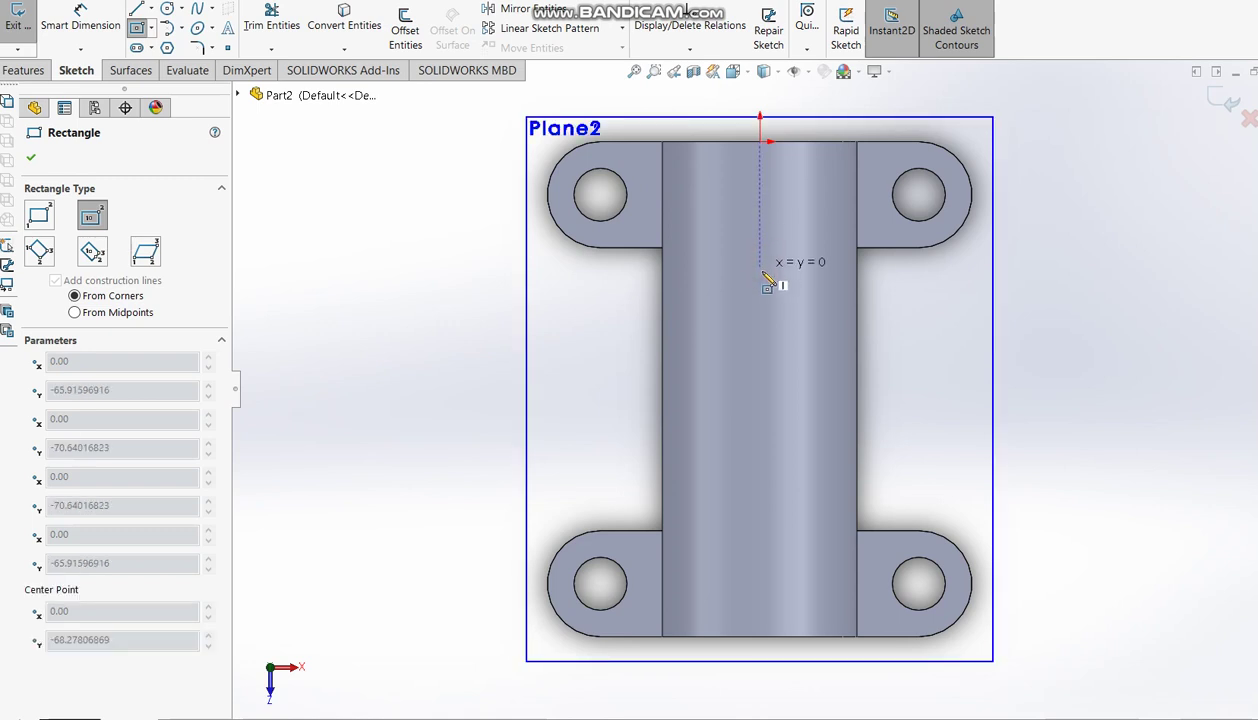
click(800, 318)
click(760, 459)
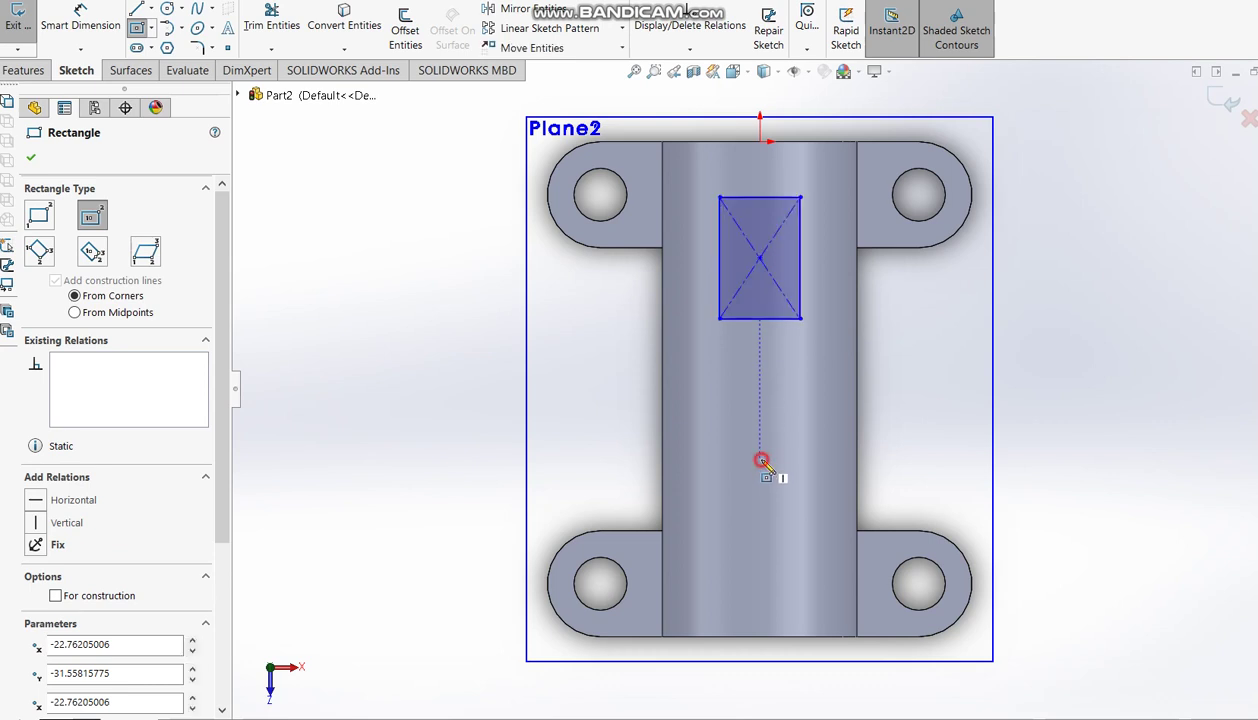
click(800, 518)
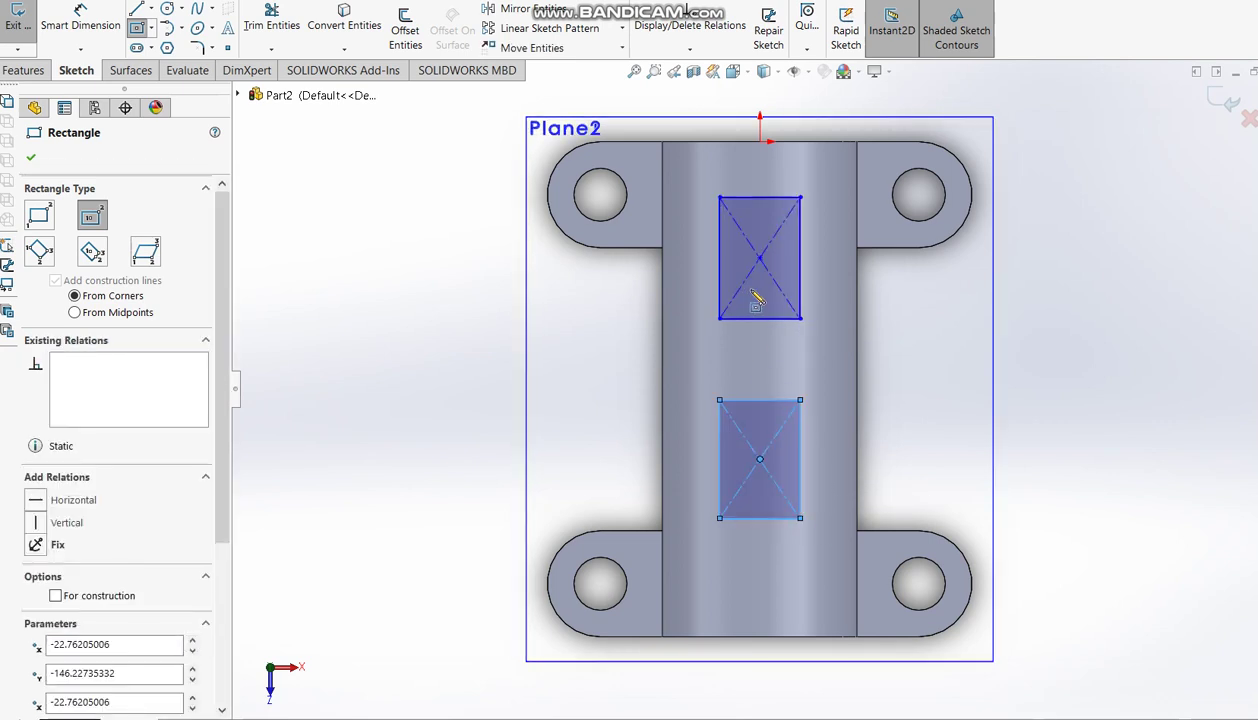
Step: Dimension the upper rectangle's width to 50 mm
click(70, 30)
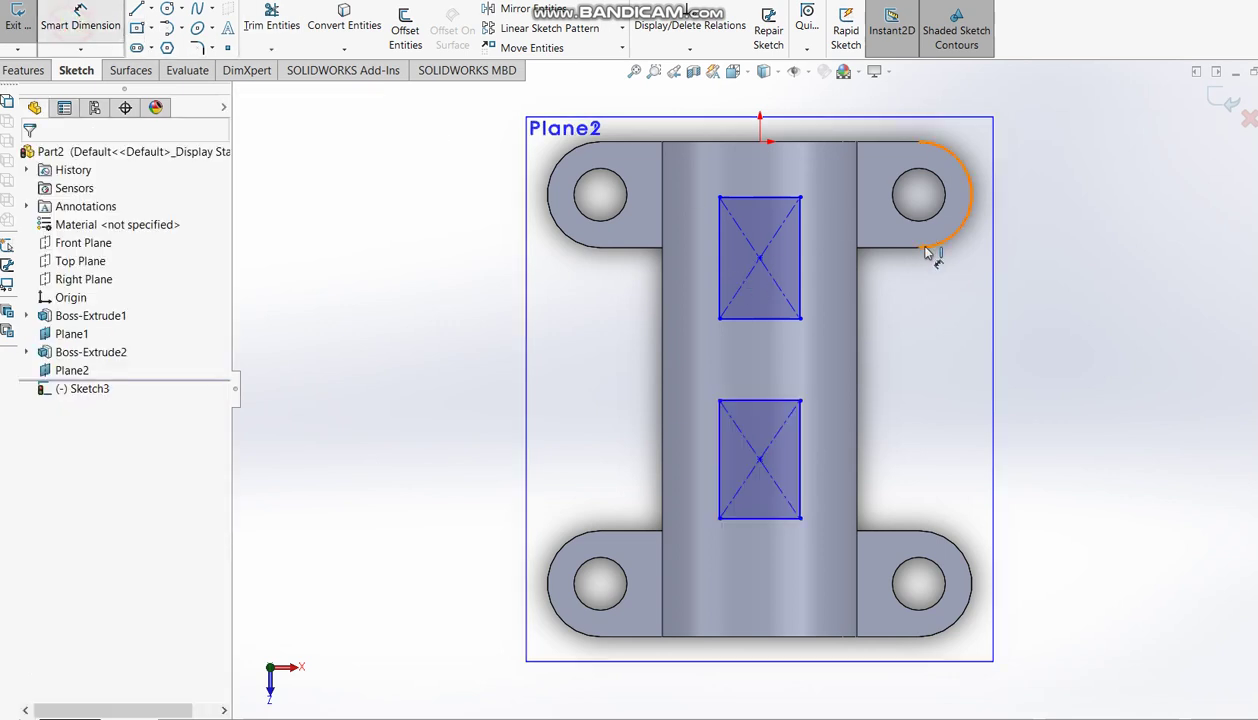
click(768, 198)
click(775, 188)
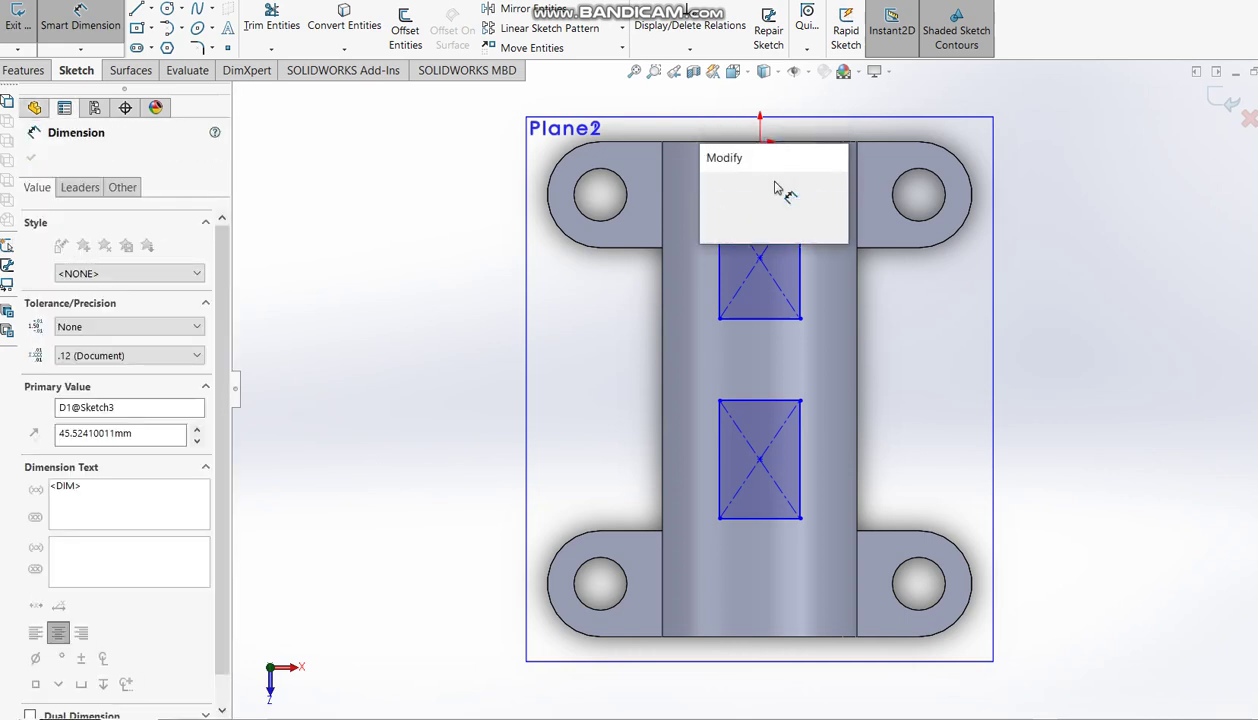
text(50)
key(Return)
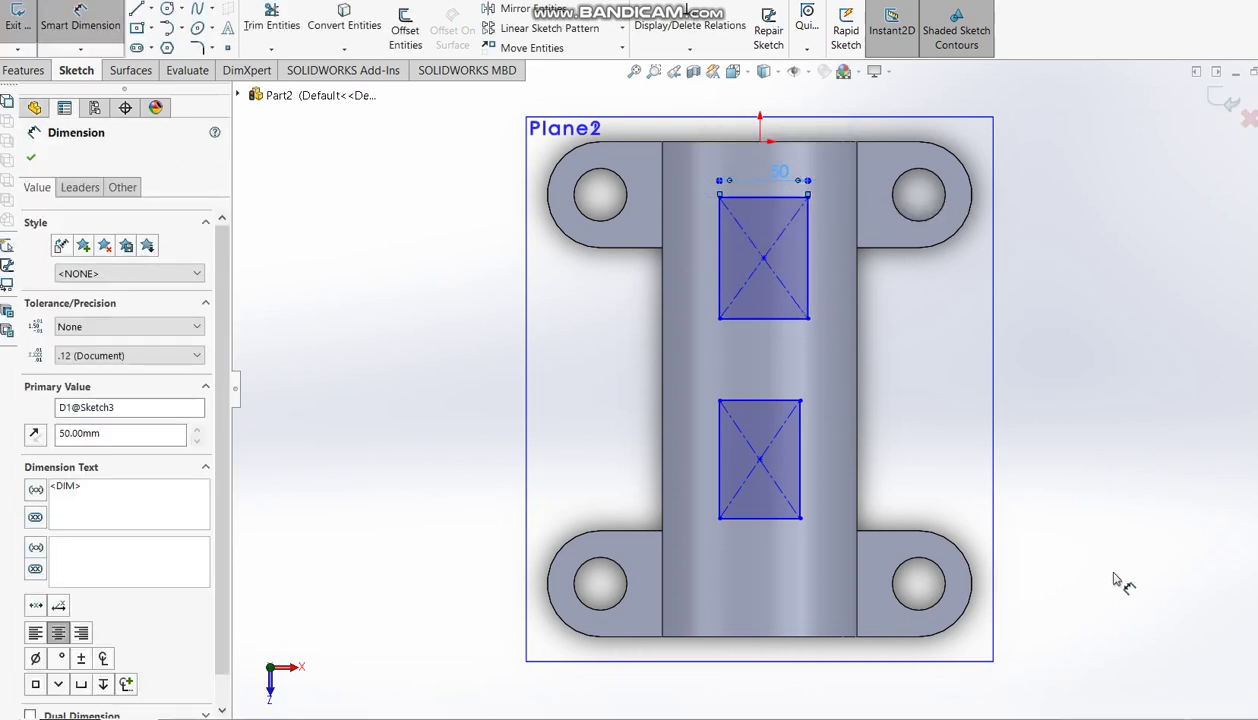
key(alt+Tab)
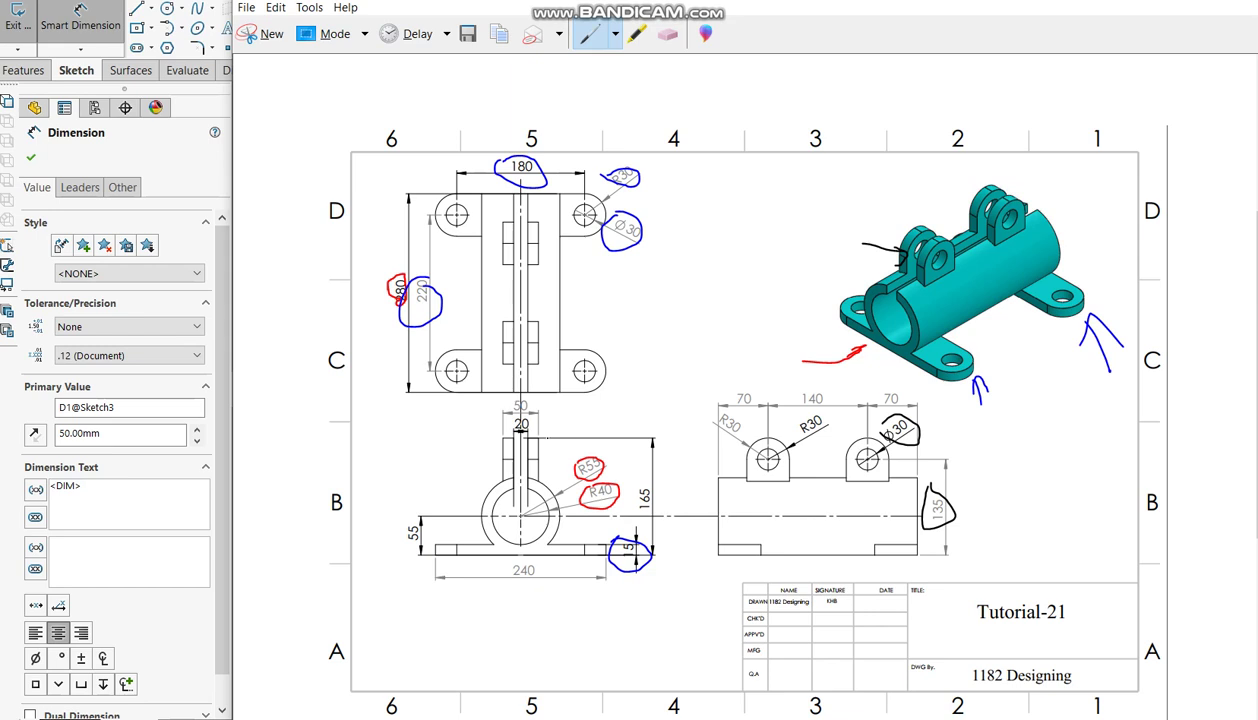
Step: Ink circles around the 50 slot-width dimension and the R30 lug radius on the reference drawing
click(505, 393)
drag(538, 410, 508, 402)
drag(777, 424, 790, 446)
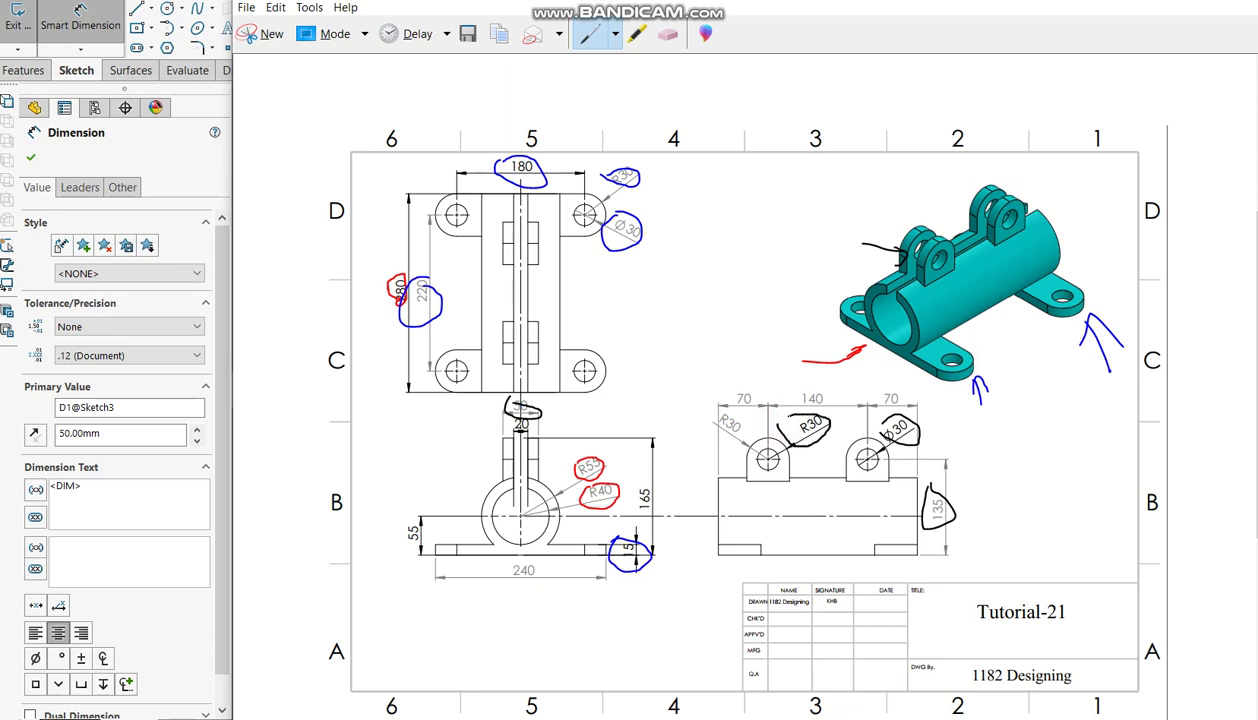
drag(714, 411, 710, 430)
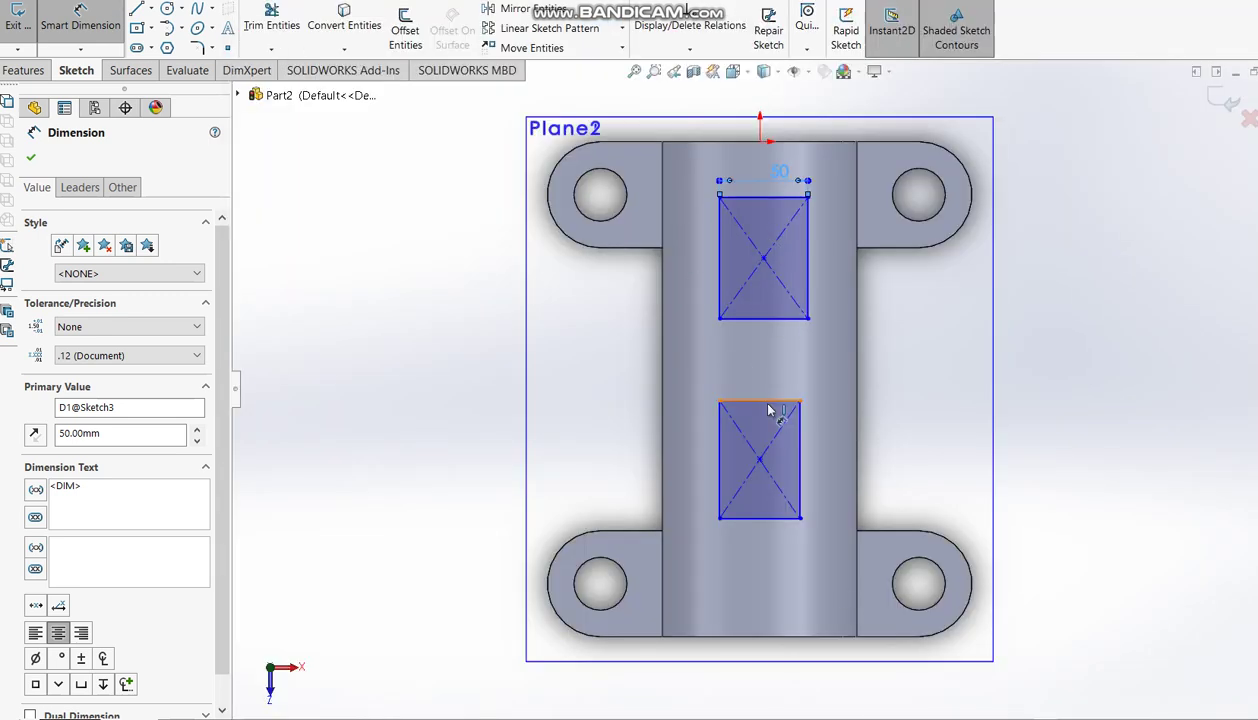
Step: Dimension the lower rectangle's width to 50 mm
click(770, 402)
click(767, 380)
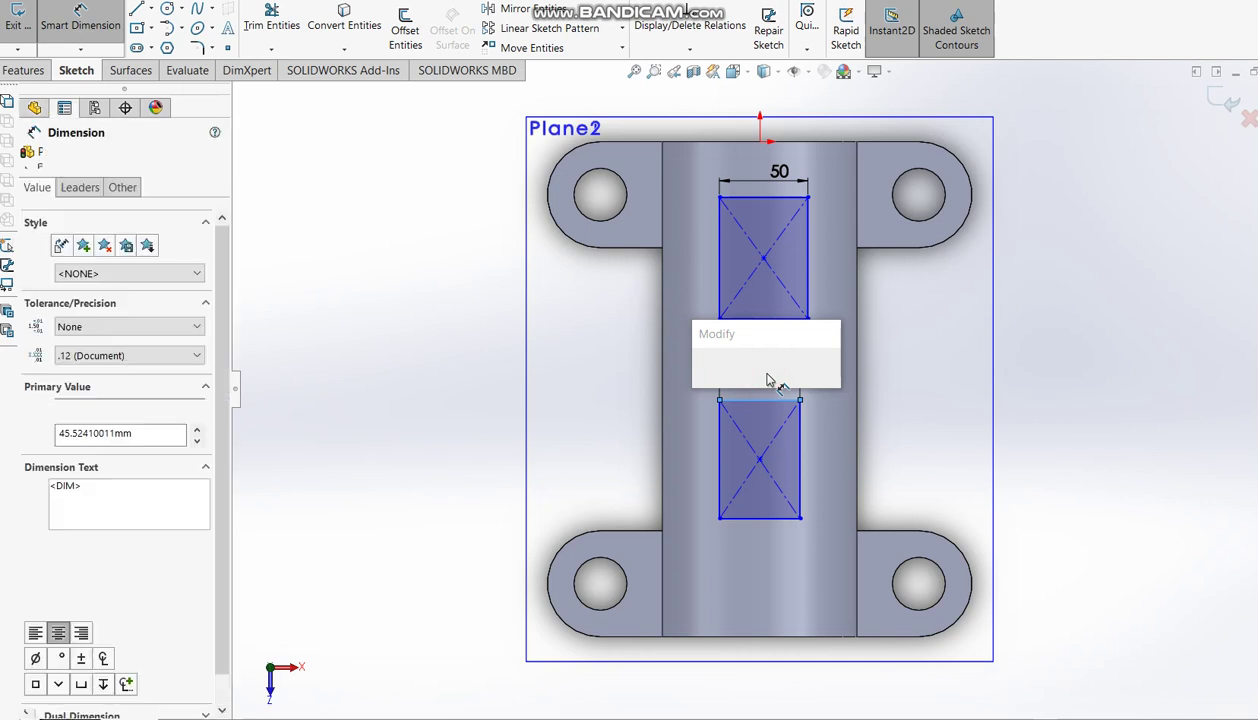
text(50)
key(Return)
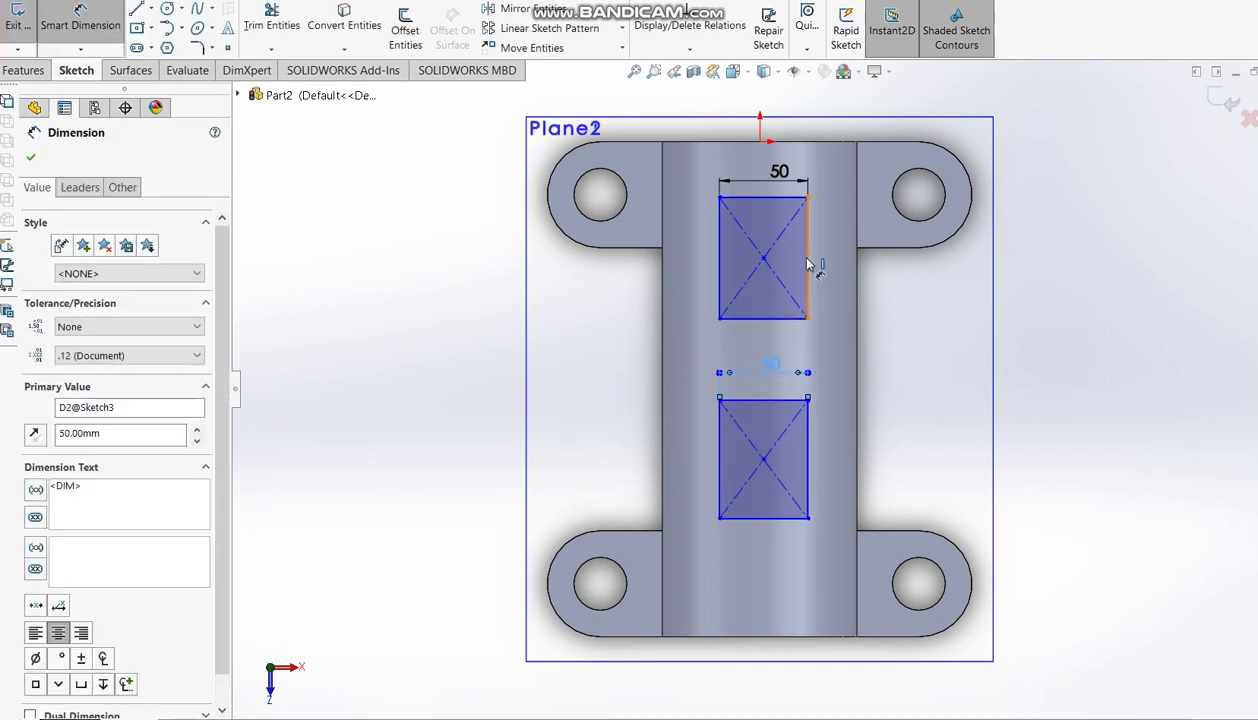
Step: Set the height of both rectangles to 60 mm
click(808, 265)
click(830, 263)
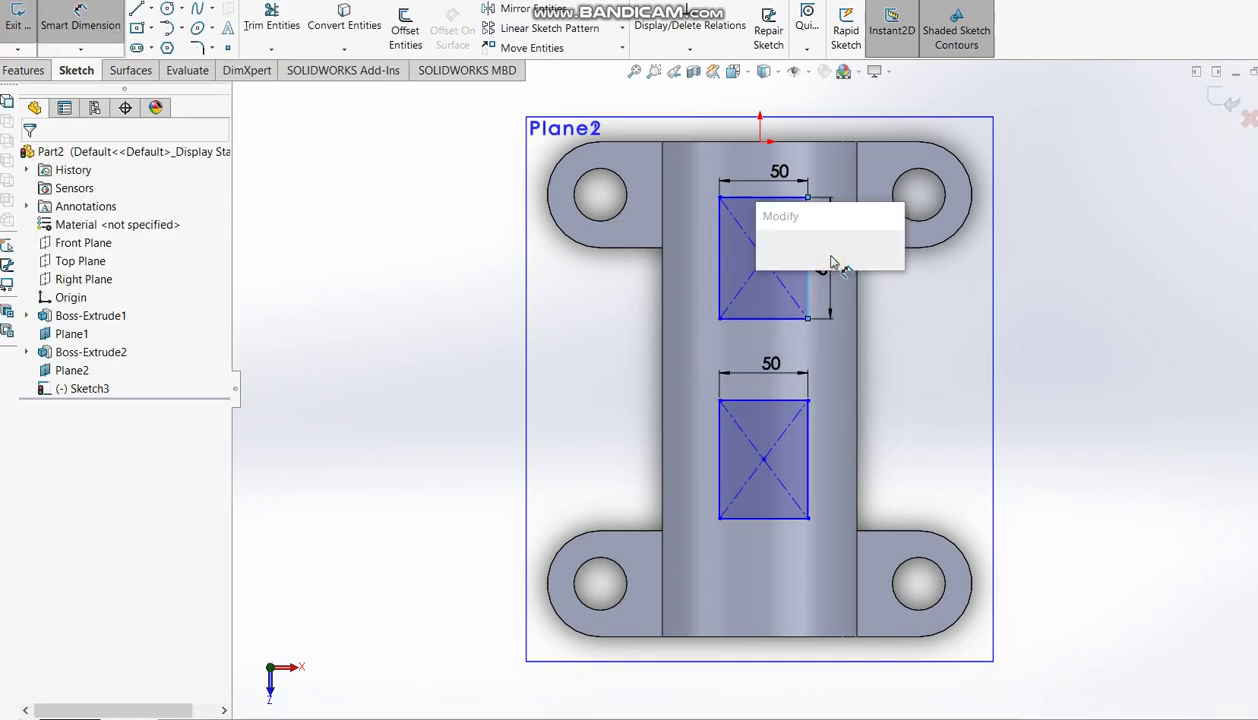
text(60)
key(Return)
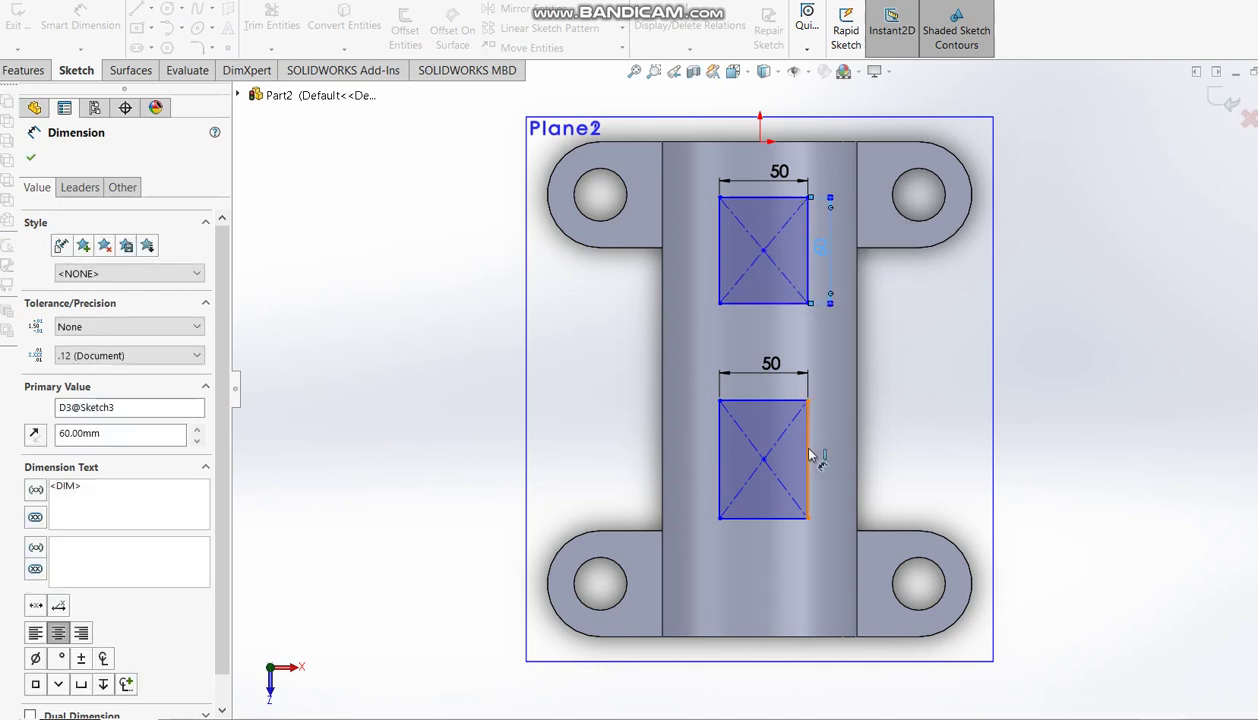
click(809, 456)
click(826, 456)
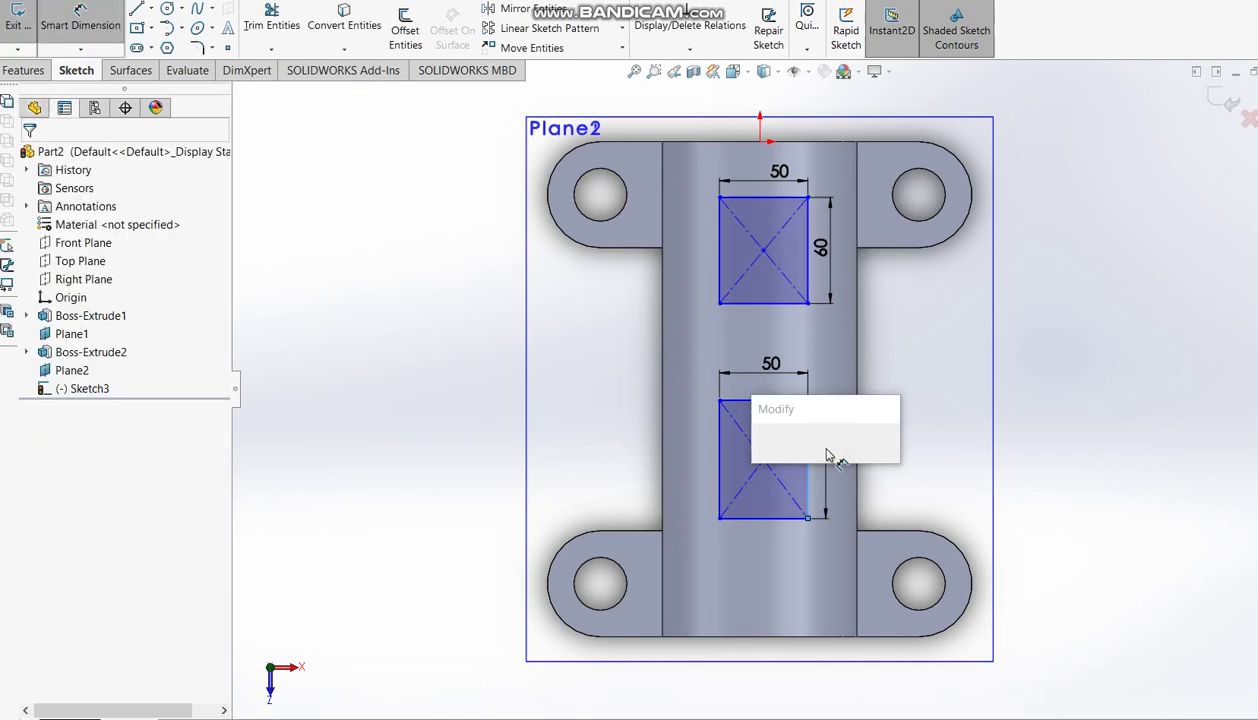
text(60+)
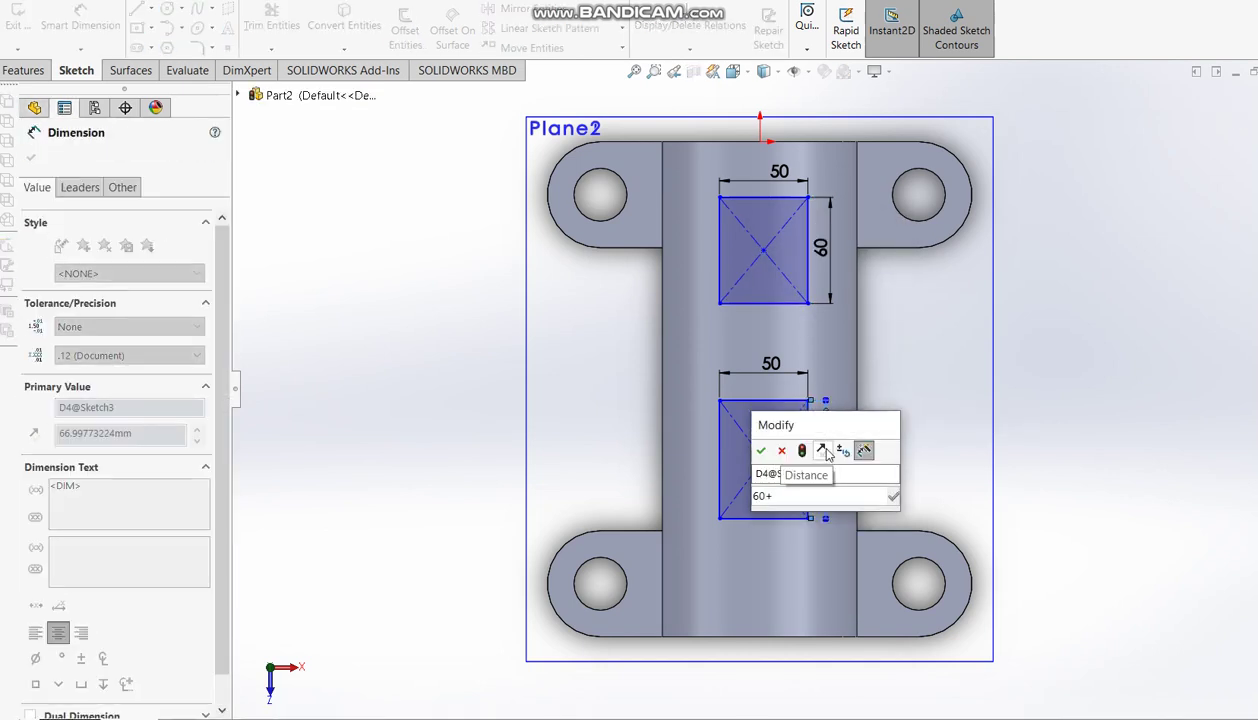
key(BackSpace)
key(Return)
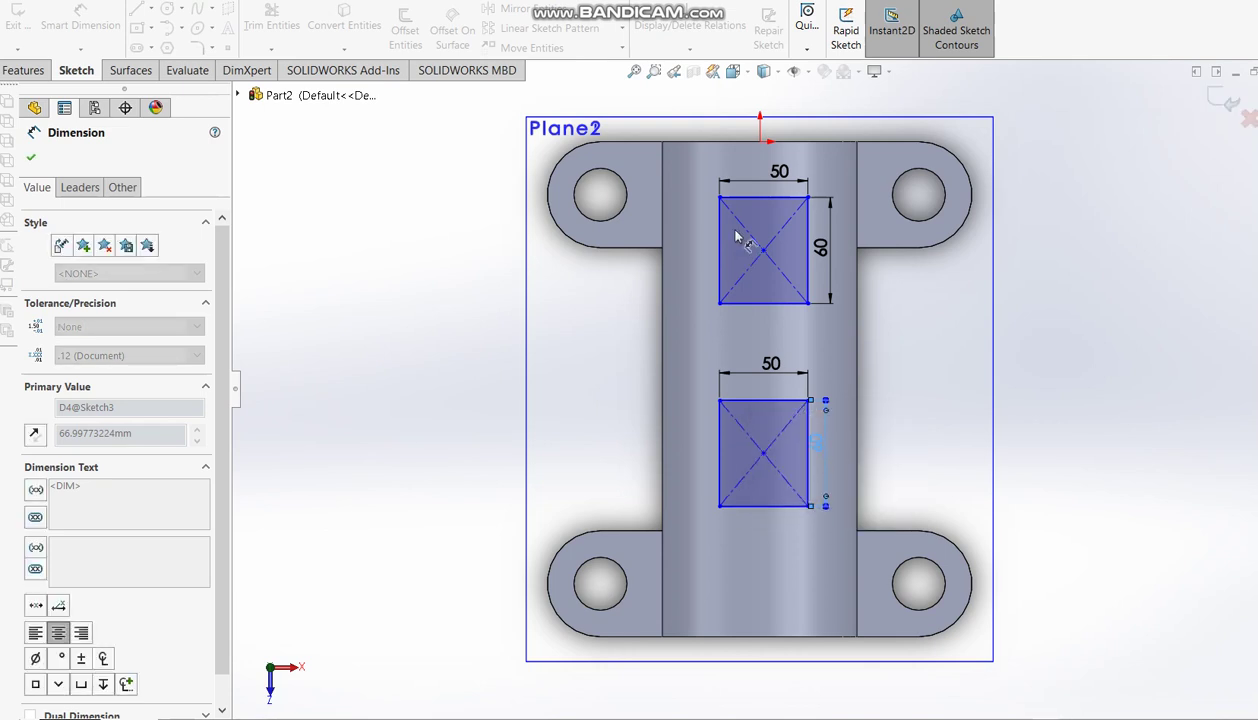
Step: Place the upper rectangle centre 70 mm from the origin and the two centres 140 mm apart
click(763, 250)
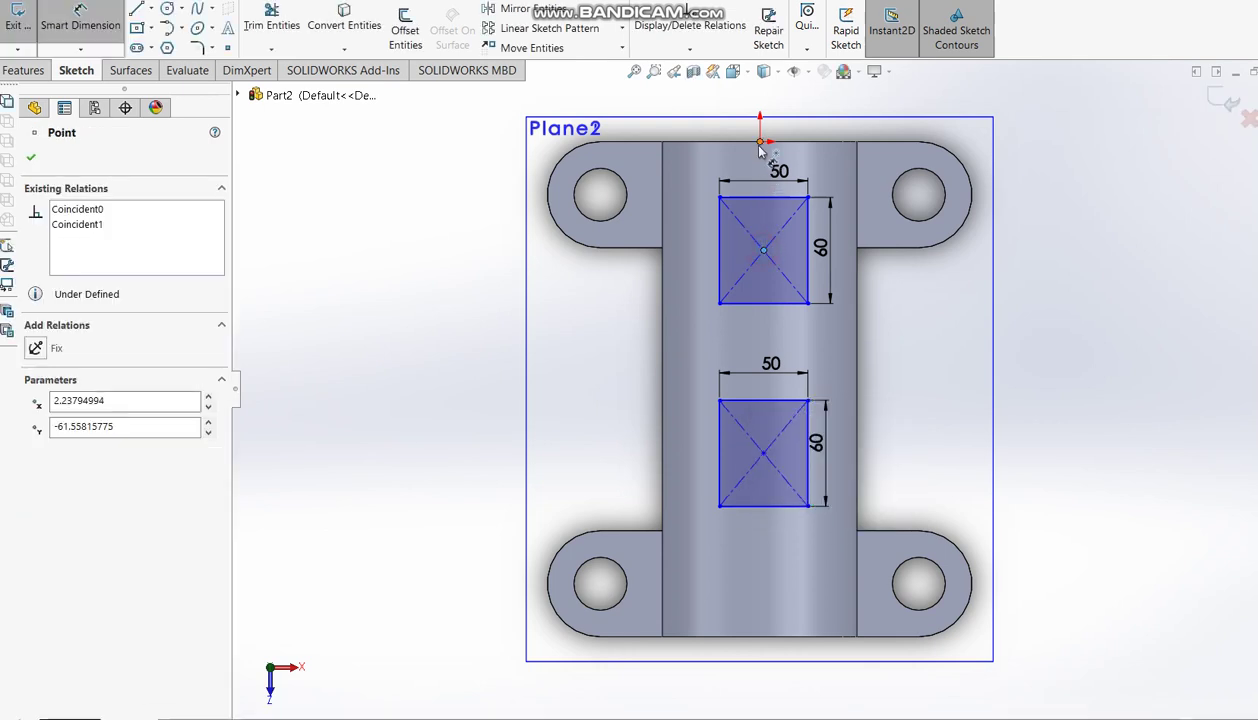
click(760, 120)
click(1020, 188)
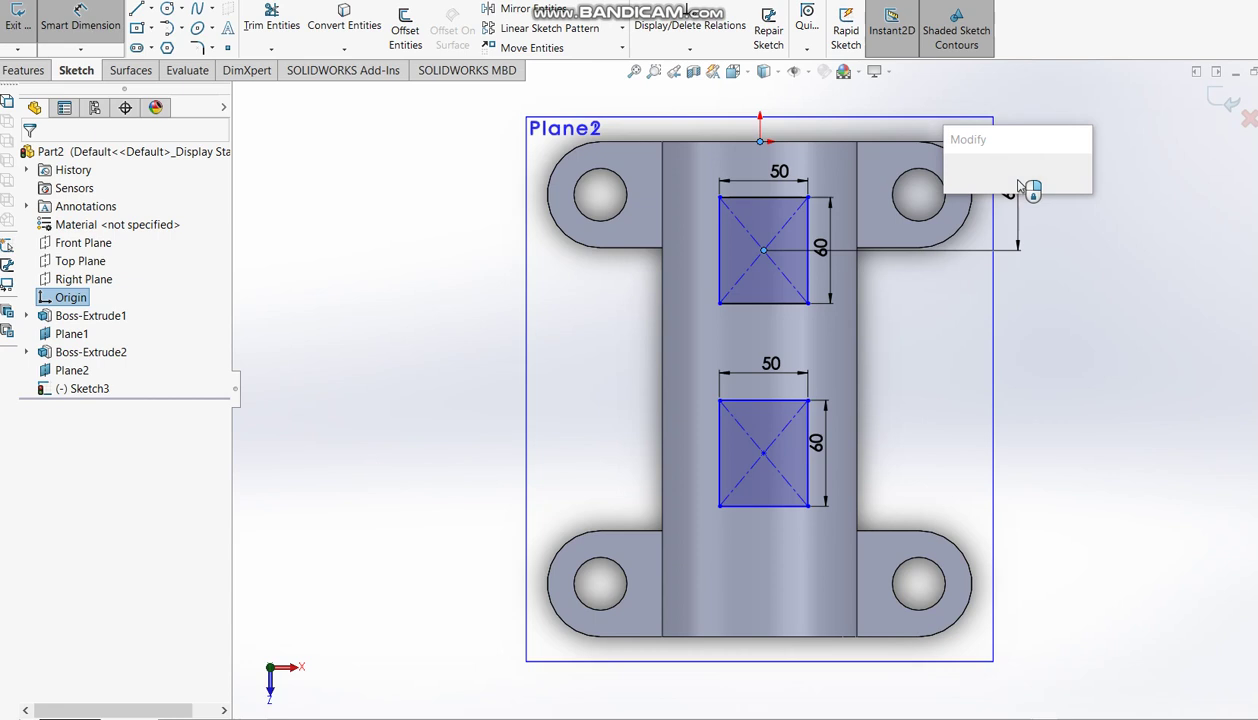
text(70)
key(Return)
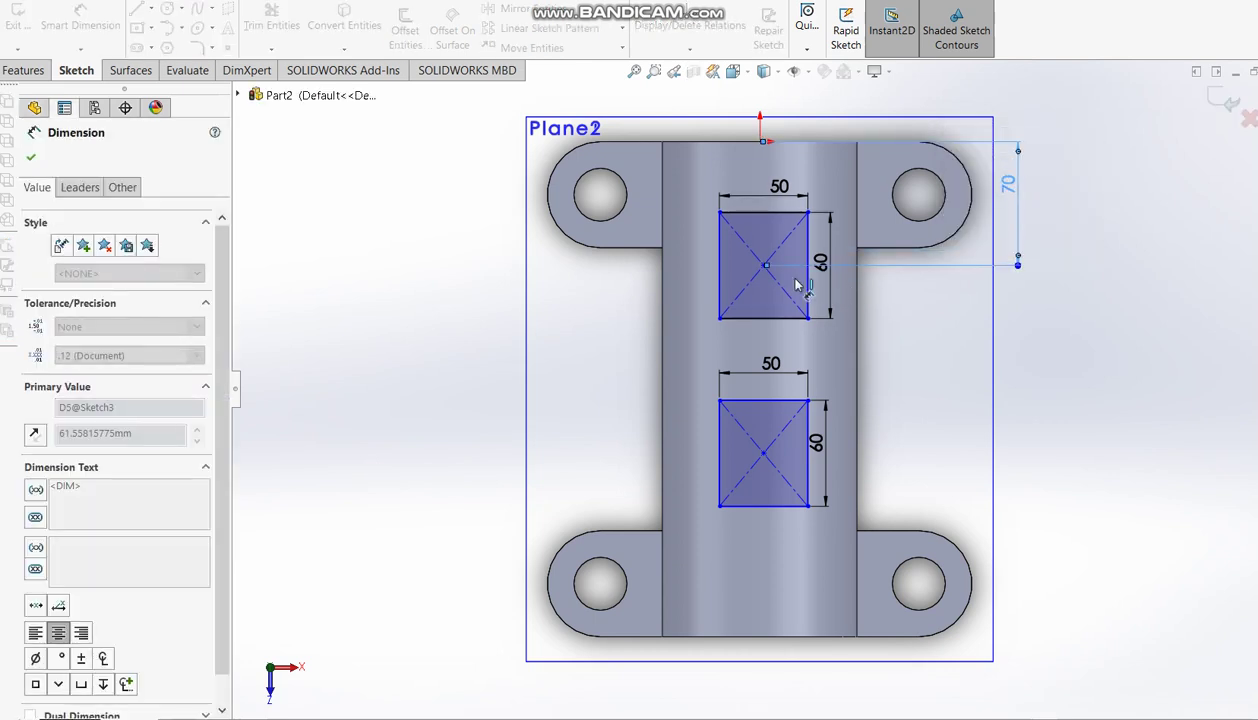
click(763, 266)
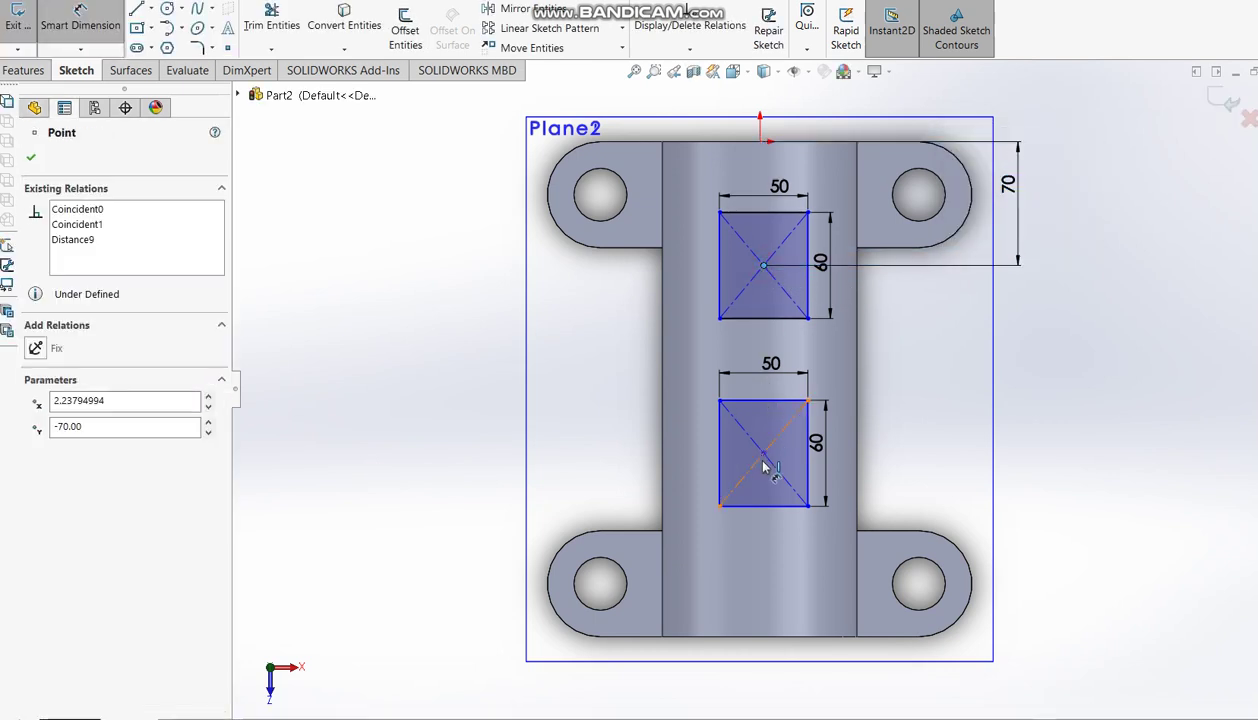
click(763, 453)
click(972, 388)
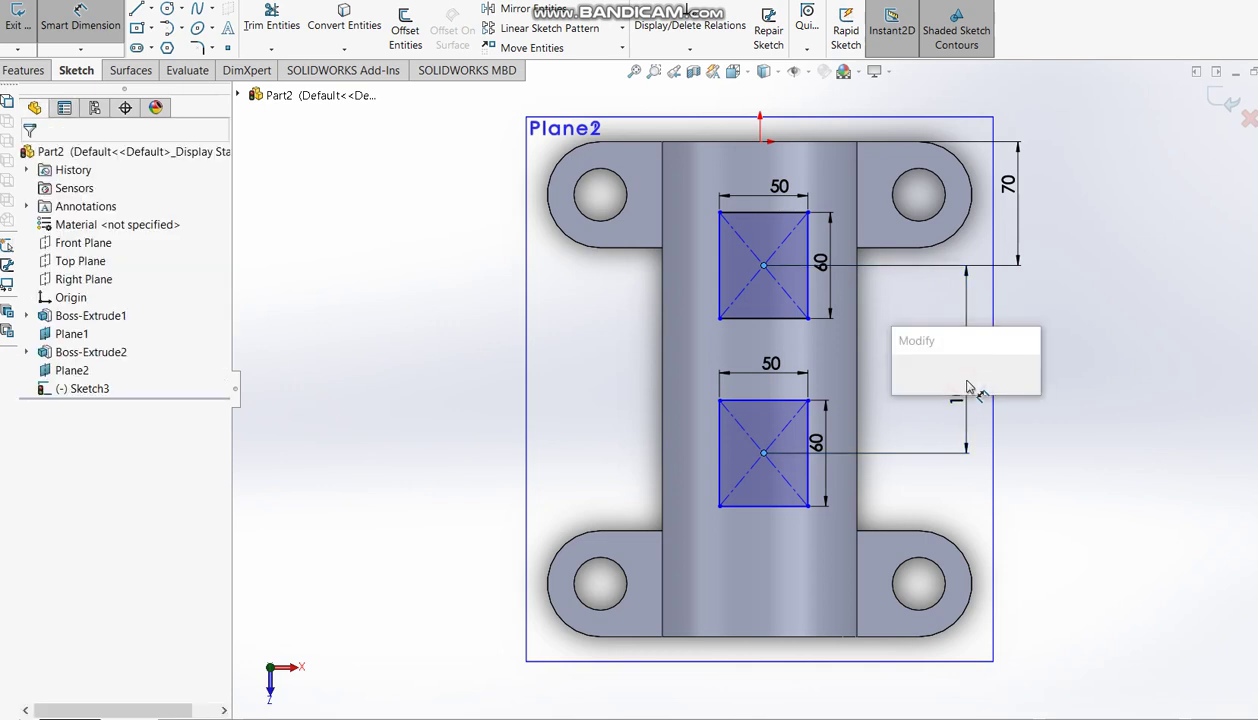
text(140)
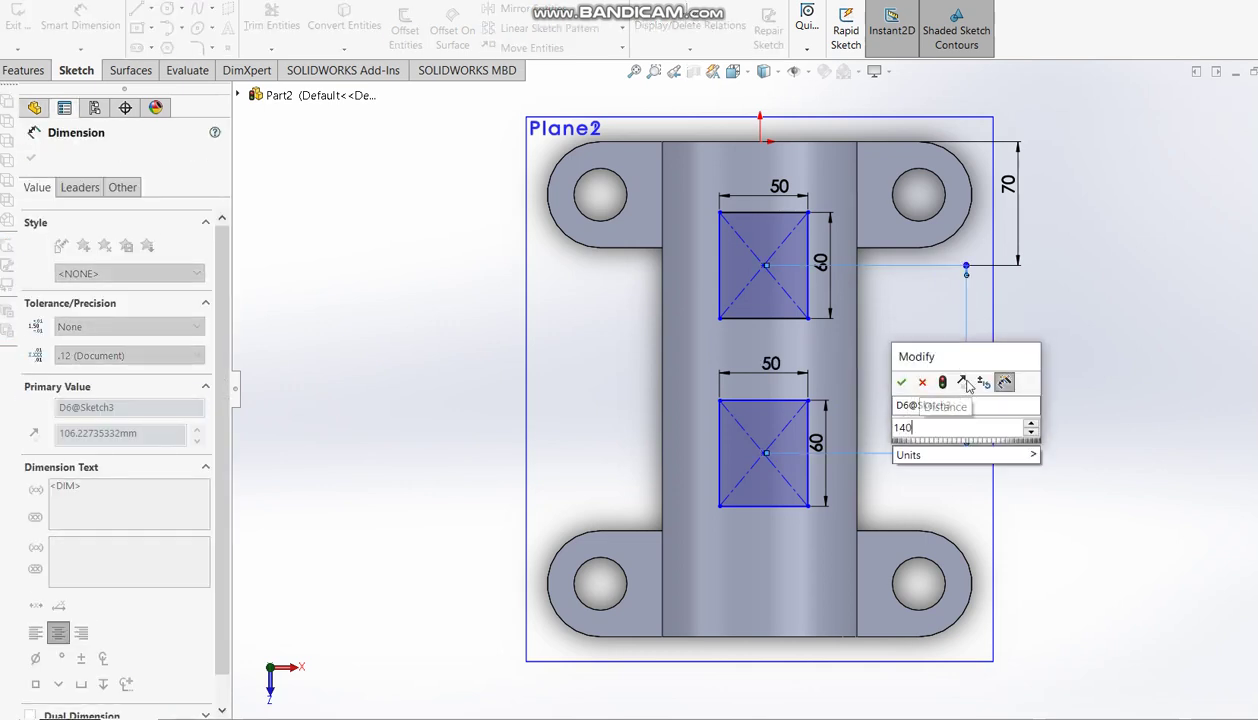
key(Escape)
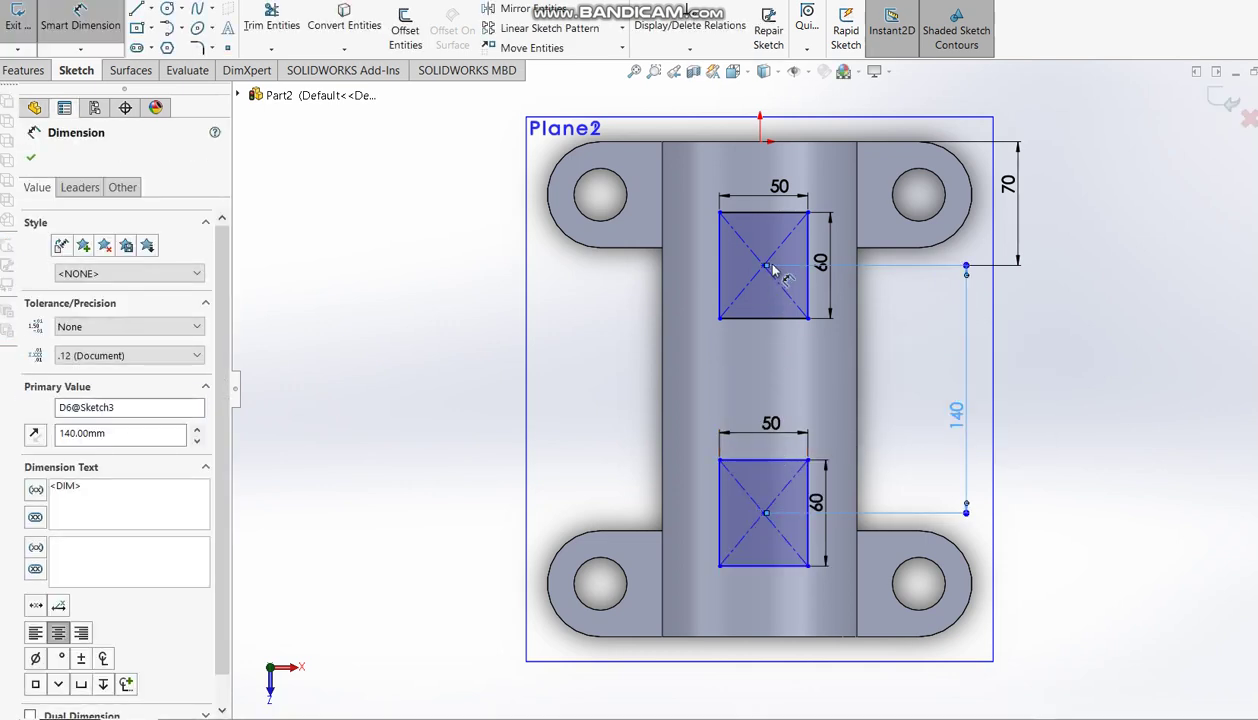
key(Escape)
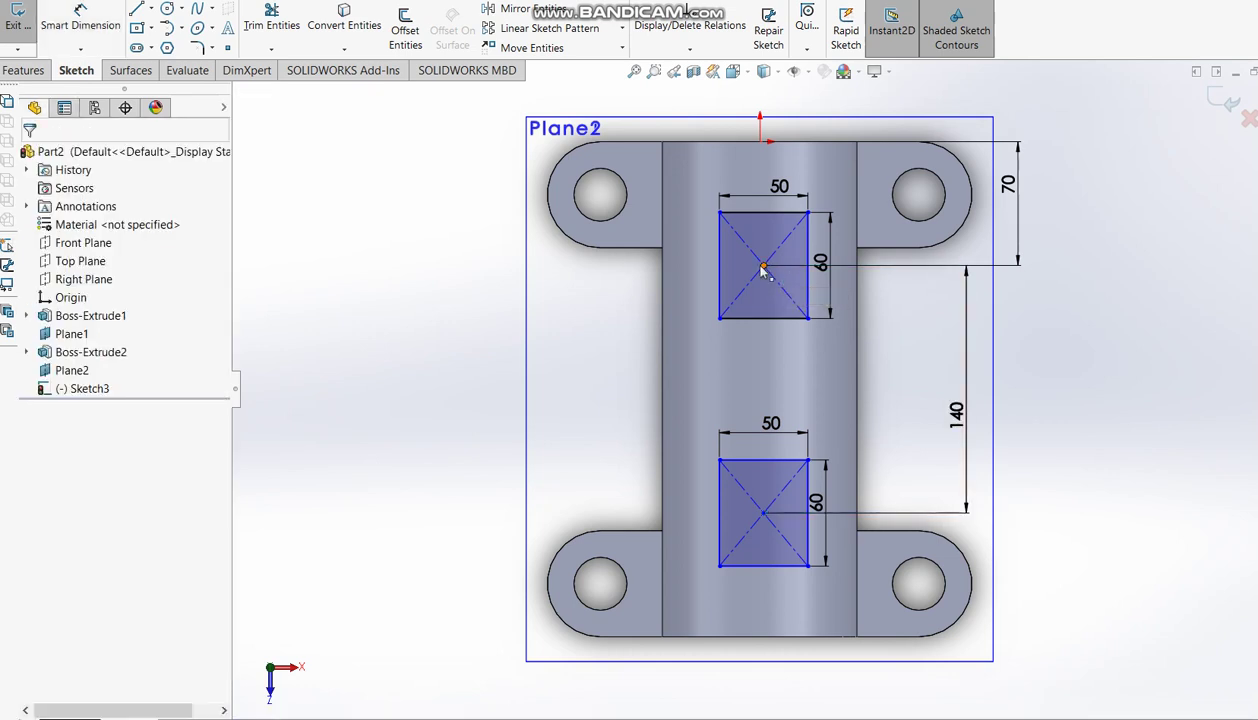
Step: Align both rectangle centres vertically with the origin, fully defining the sketch
click(762, 268)
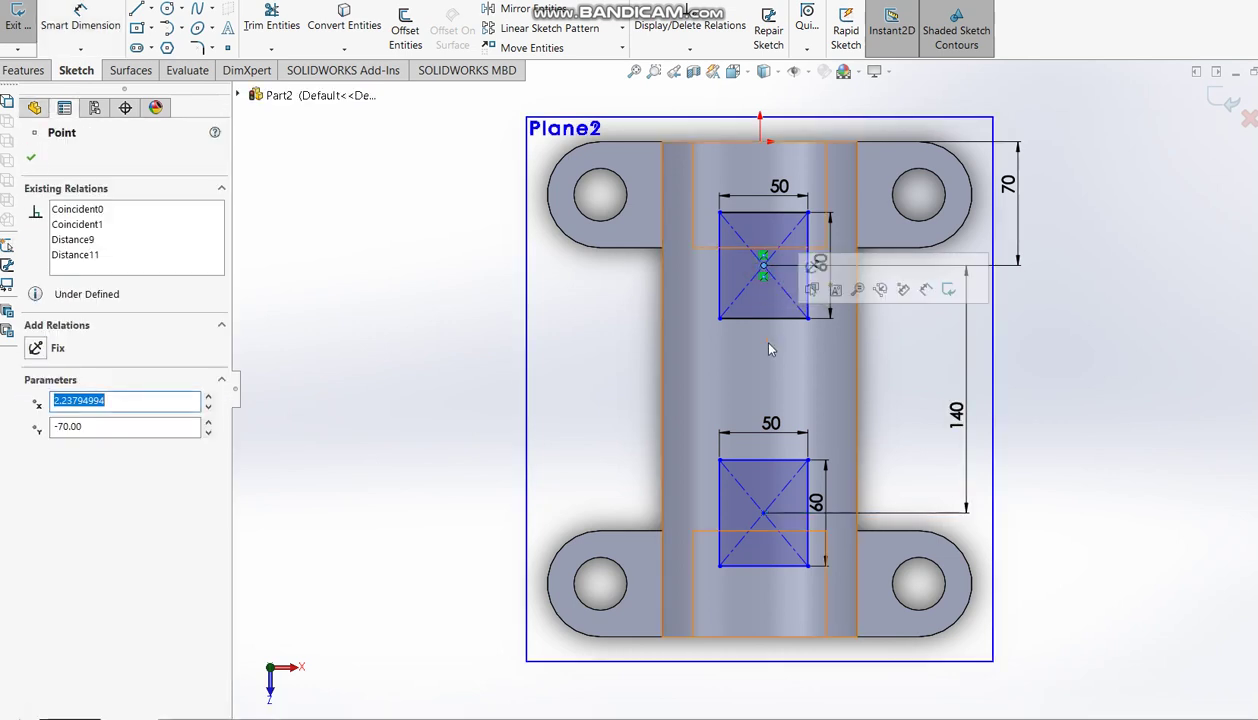
ctrl+click(764, 512)
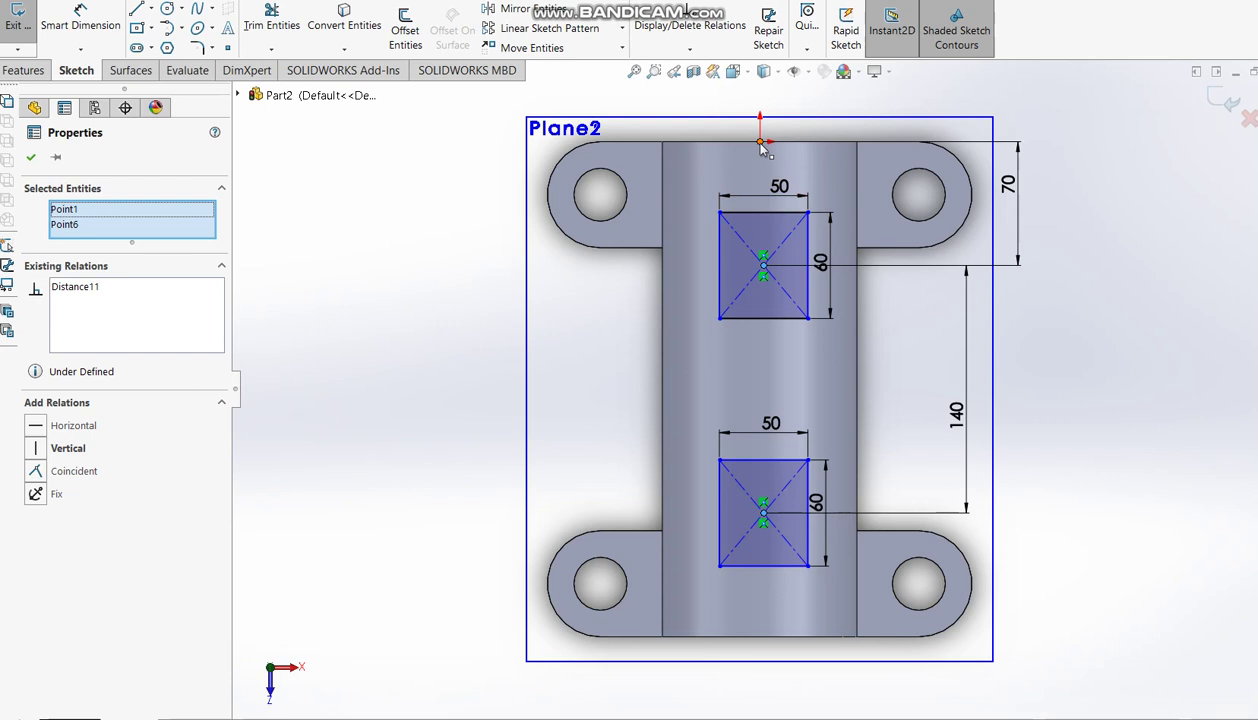
ctrl+click(760, 141)
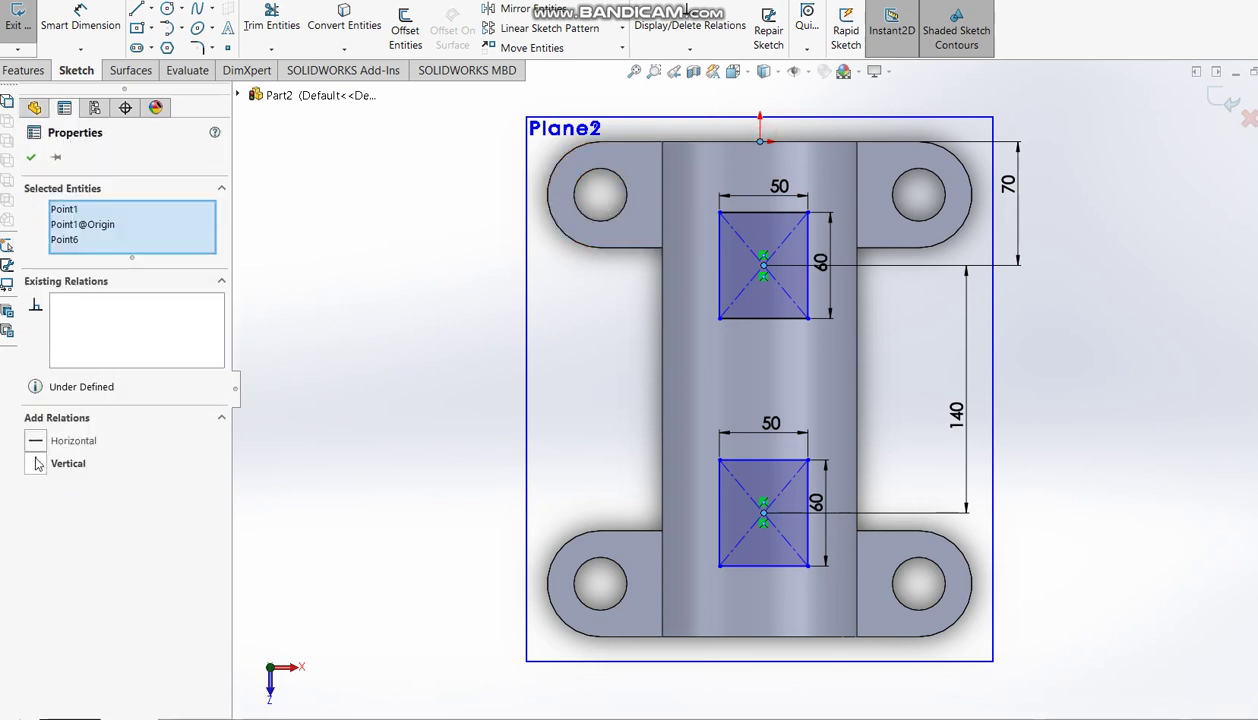
click(35, 464)
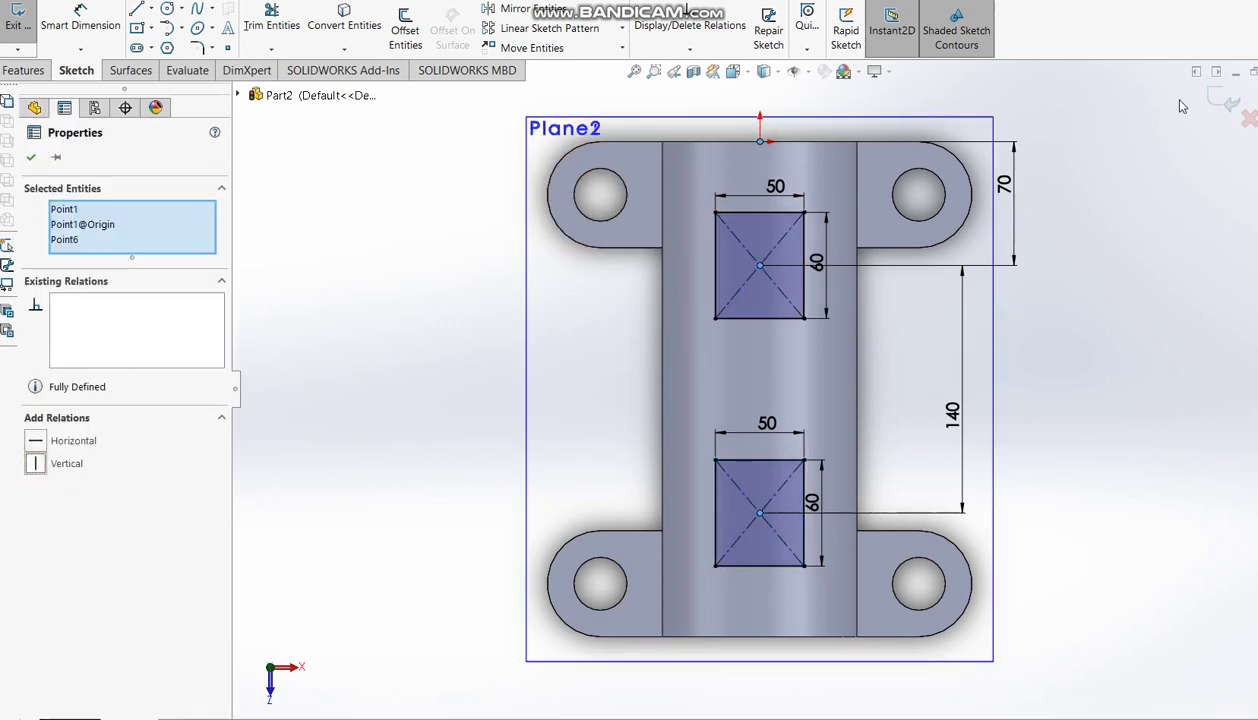
click(1205, 104)
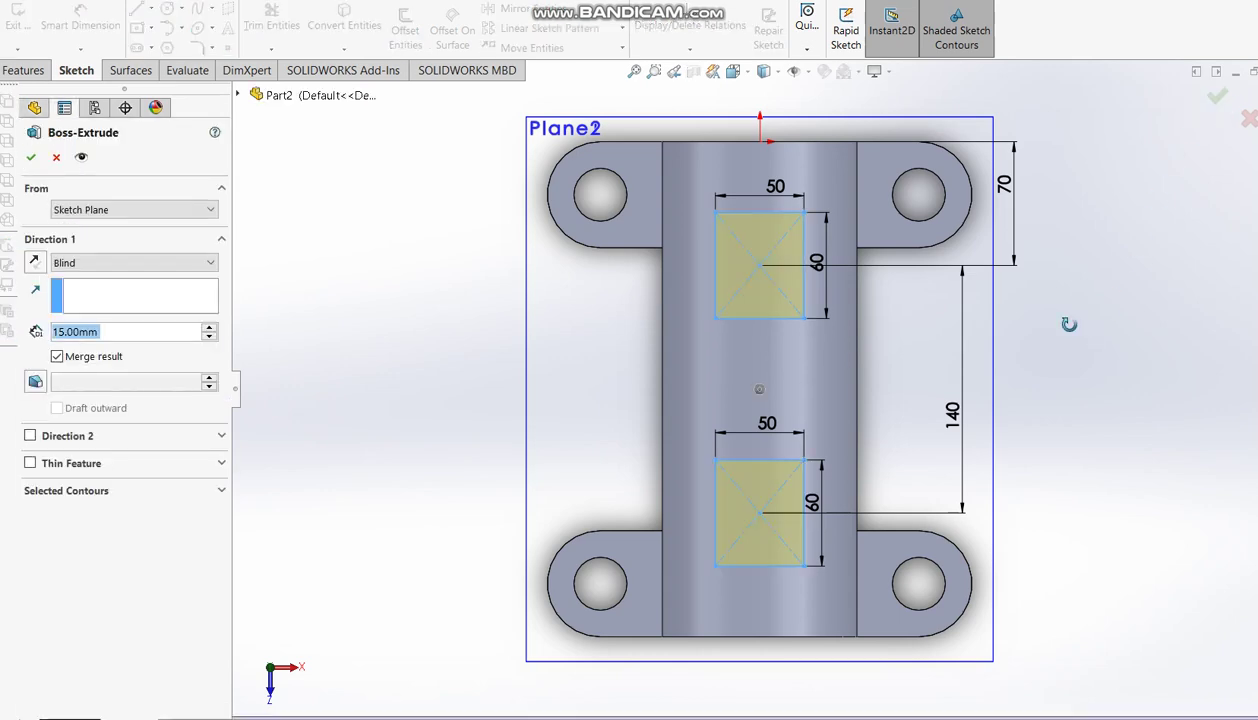
Step: Extrude the rectangles from Plane2 Up To Surface, ending on the tube's outer face
click(205, 262)
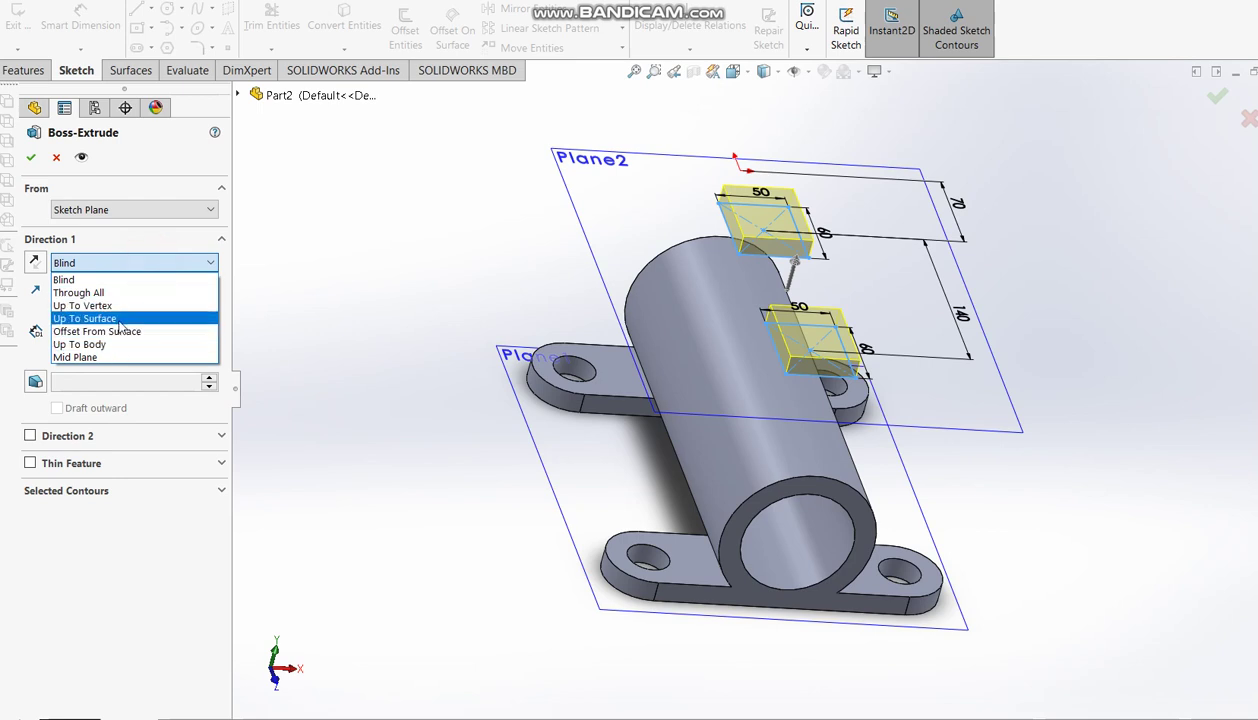
click(118, 319)
click(800, 424)
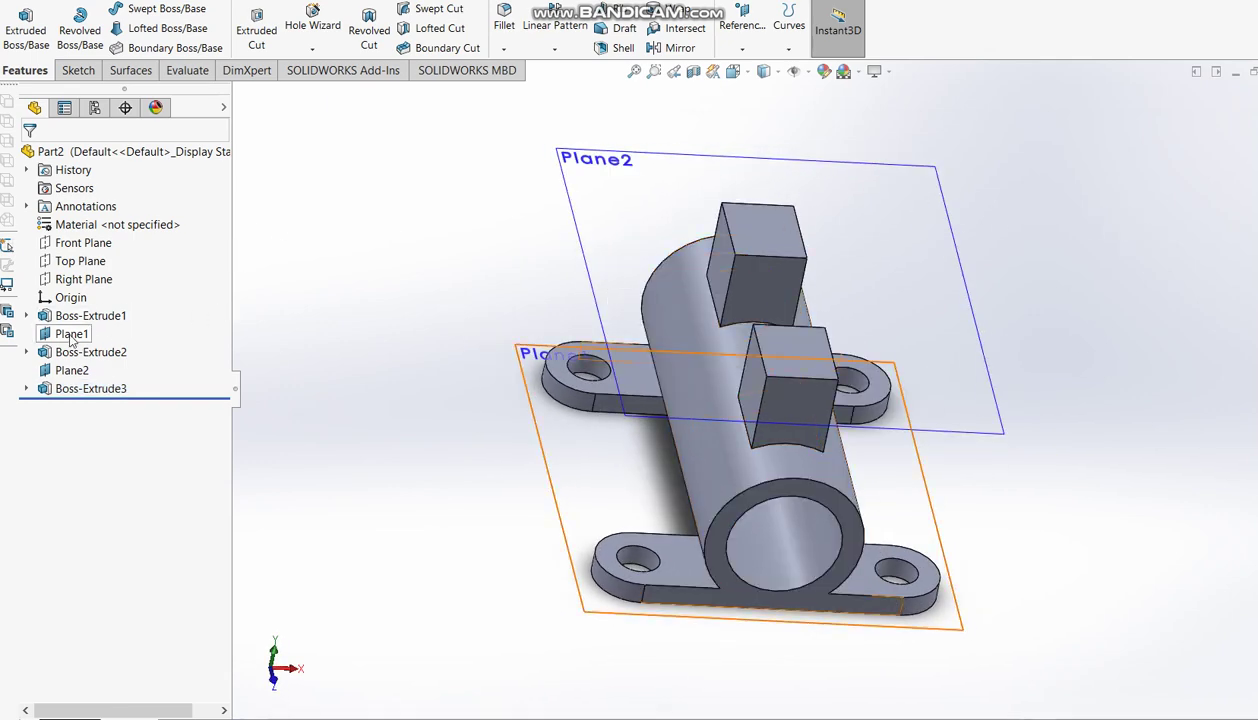
Step: Hide Plane1 and Plane2
right_click(71, 334)
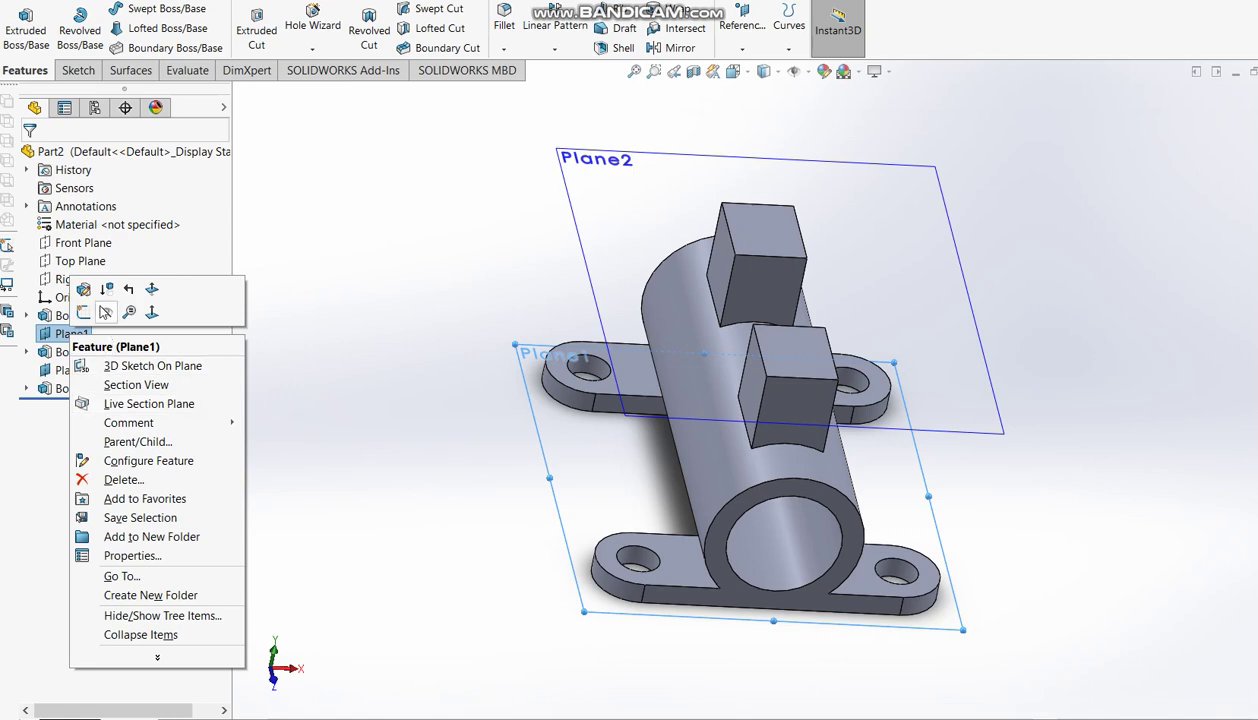
click(106, 312)
click(71, 370)
right_click(71, 370)
click(100, 348)
middle_drag(578, 377, 505, 275)
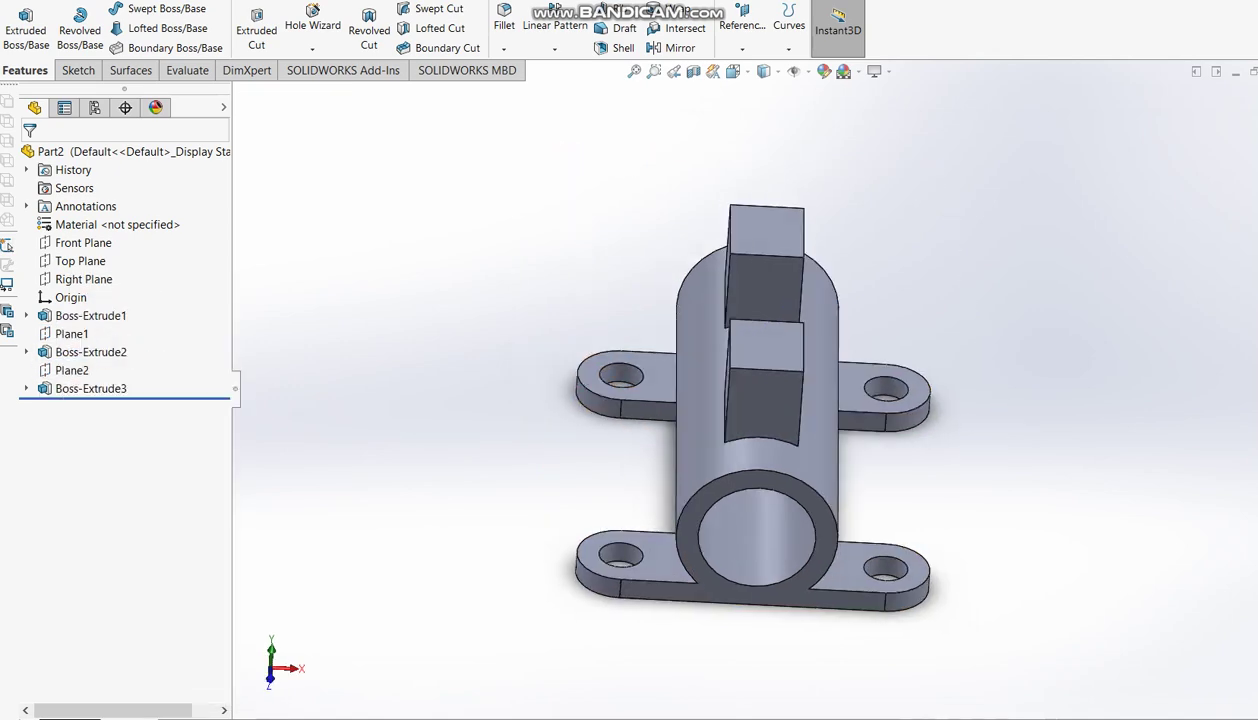
Step: Fillet the four top edges of the two blocks with a 30 mm radius
click(494, 55)
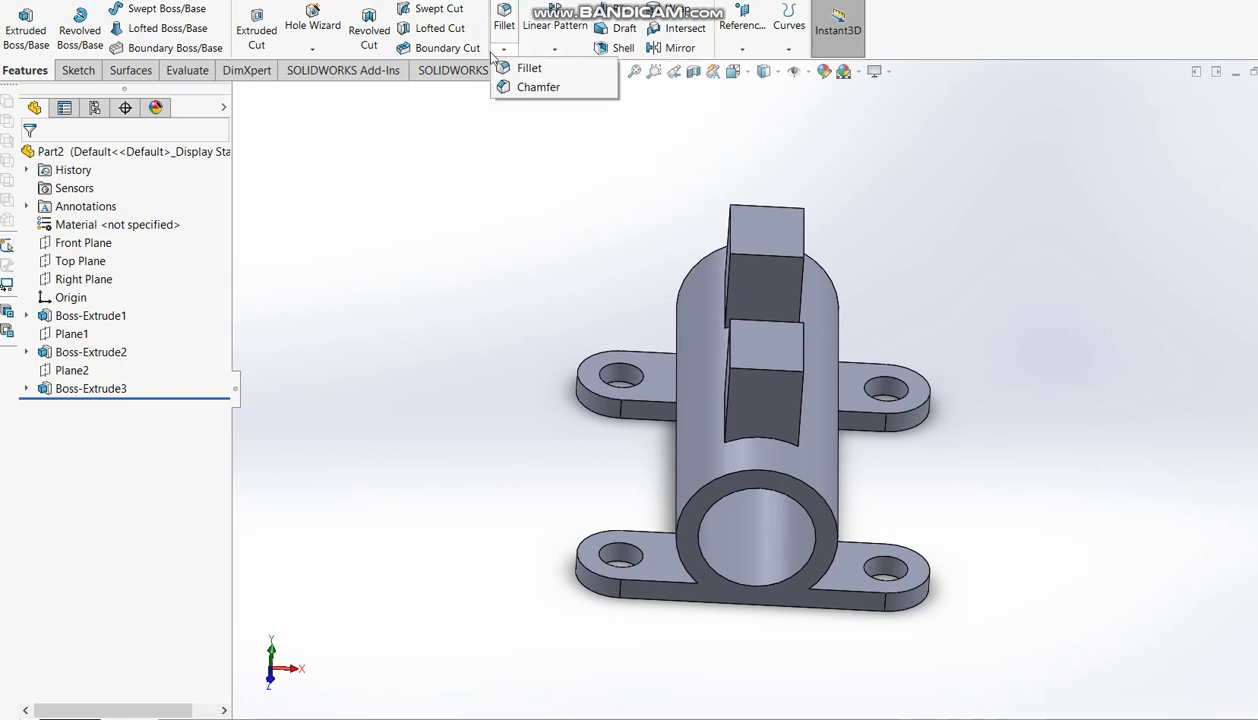
click(563, 122)
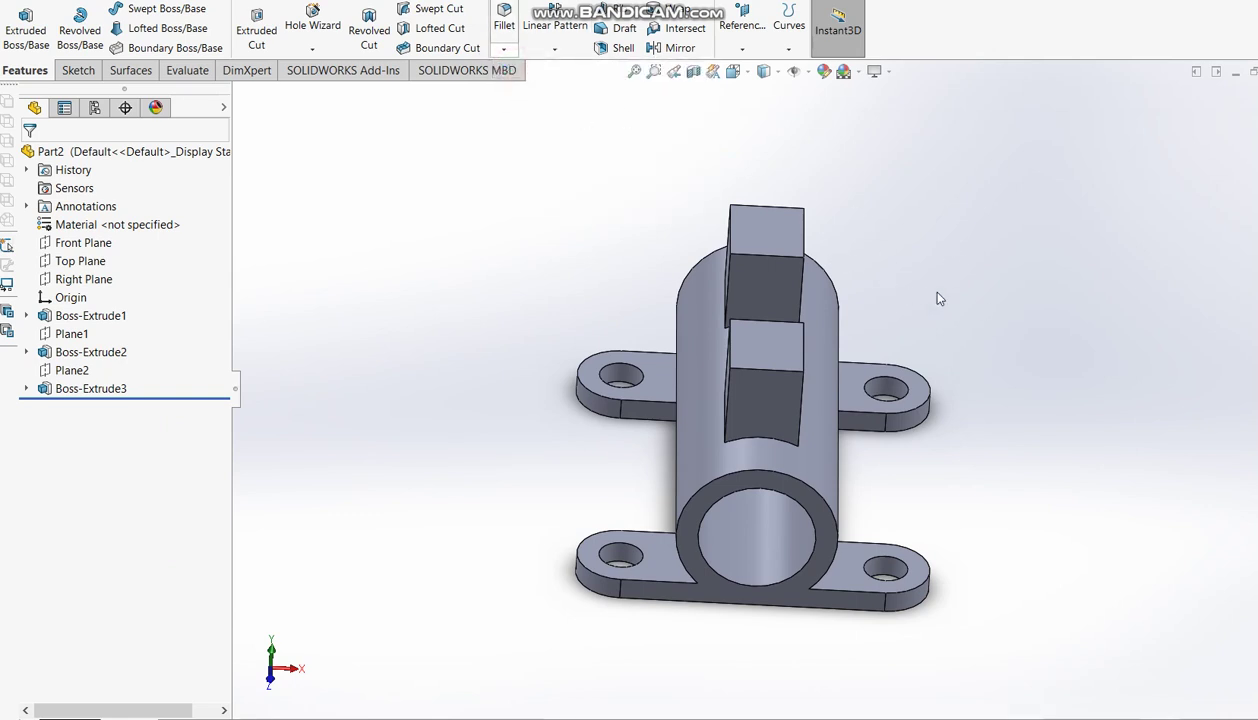
click(766, 255)
click(786, 368)
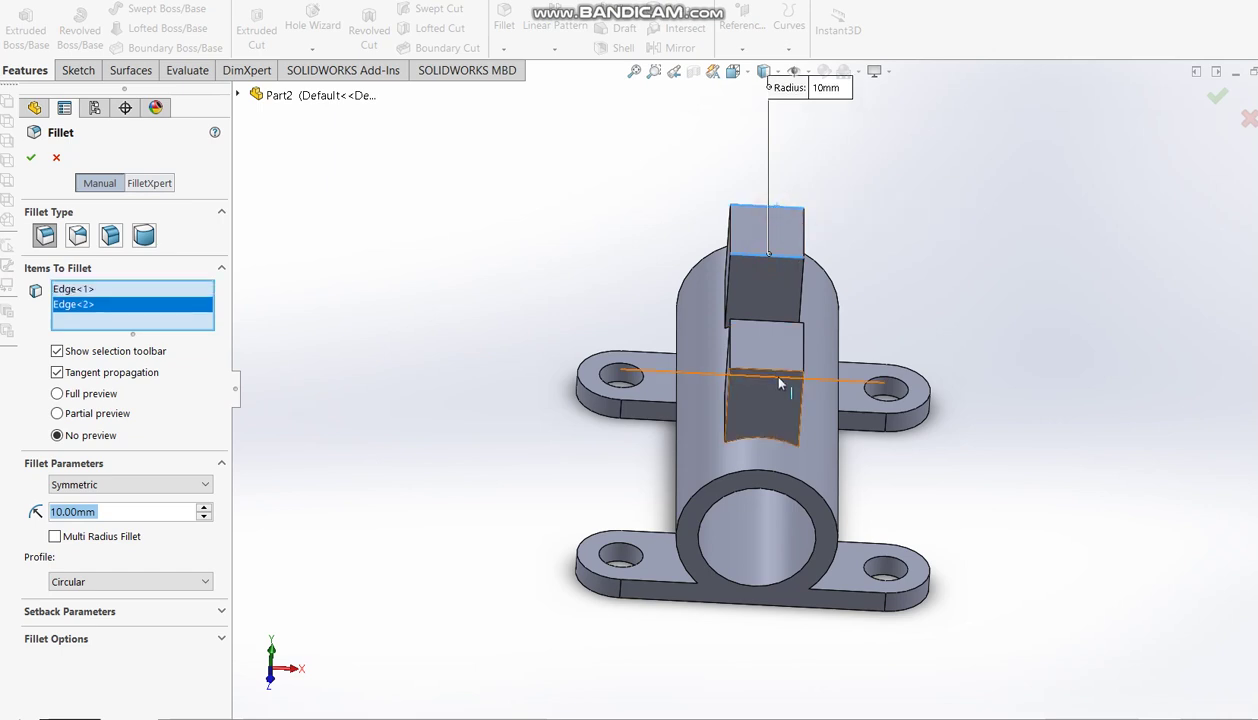
click(793, 322)
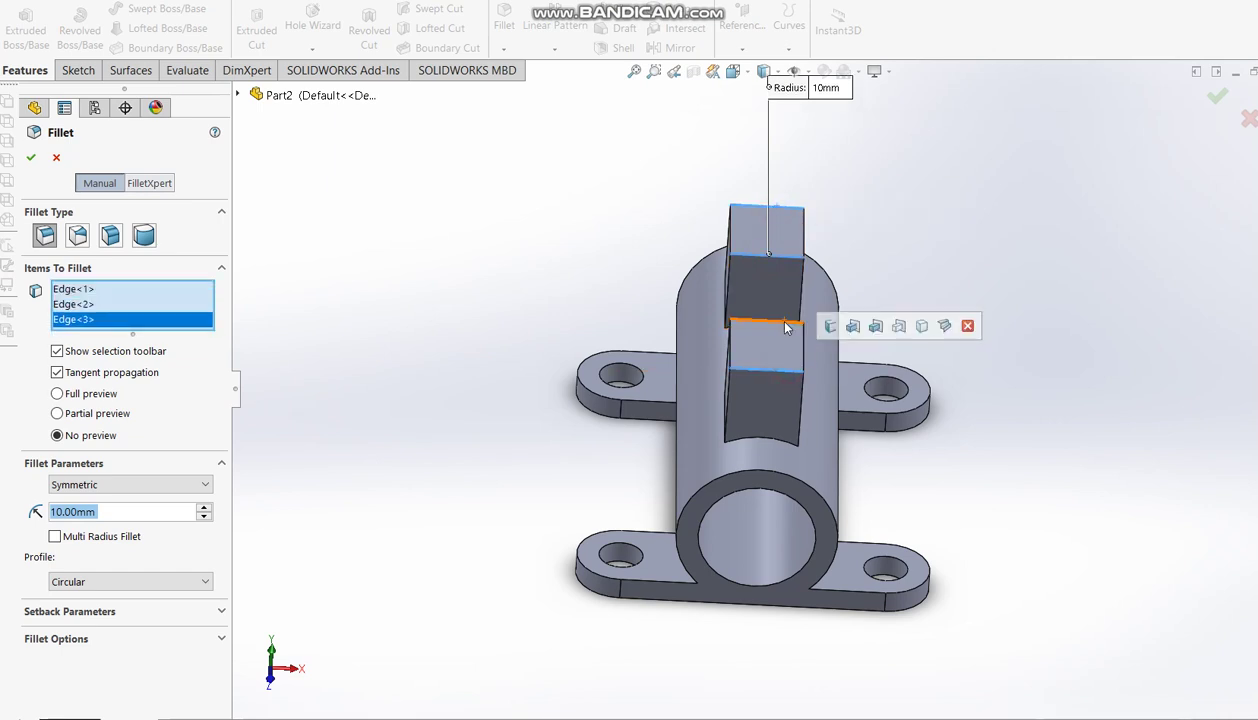
click(788, 327)
text(30)
key(Return)
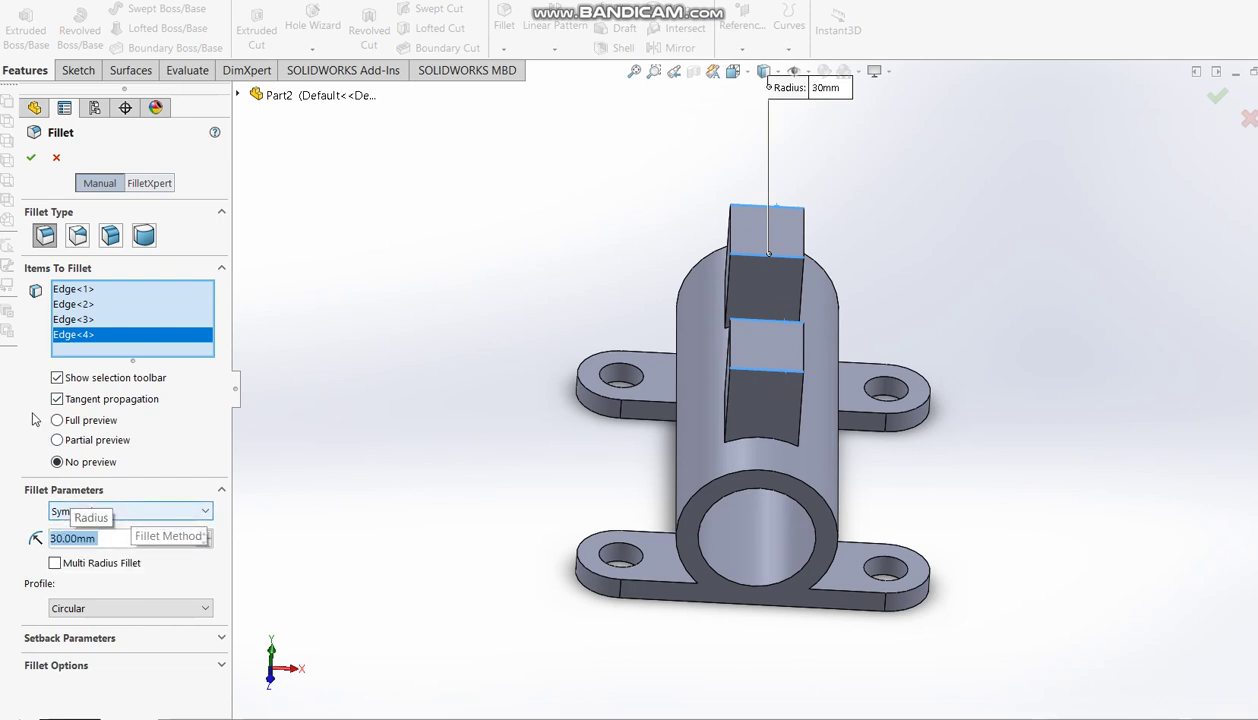
click(30, 160)
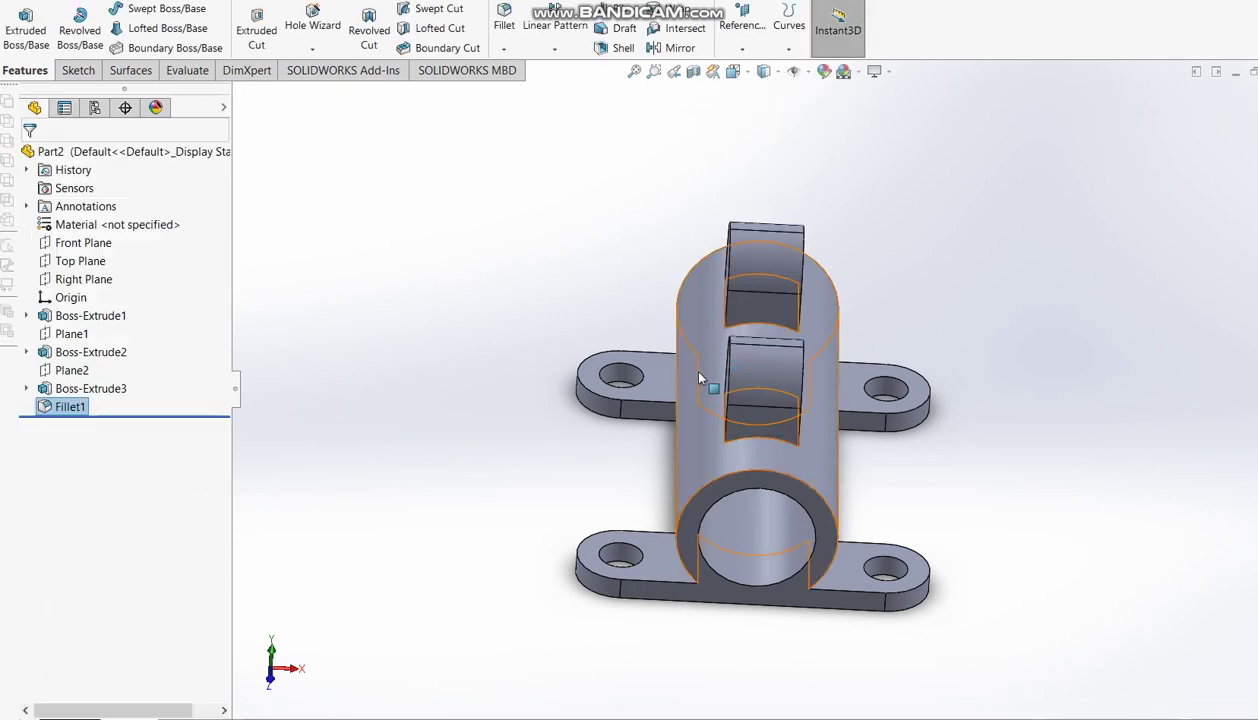
middle_drag(671, 357, 617, 329)
click(410, 208)
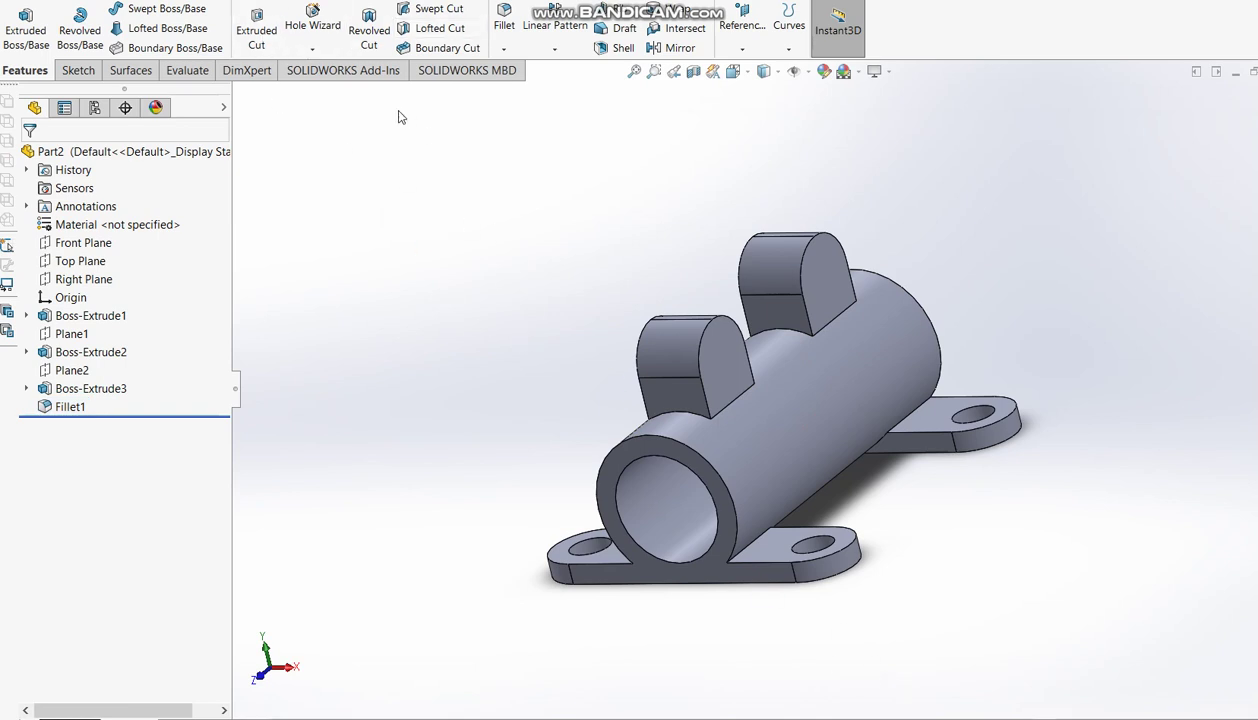
Step: Start an Extruded Cut sketch on the lug face and draw circles at both lug arc centres
click(256, 30)
click(726, 368)
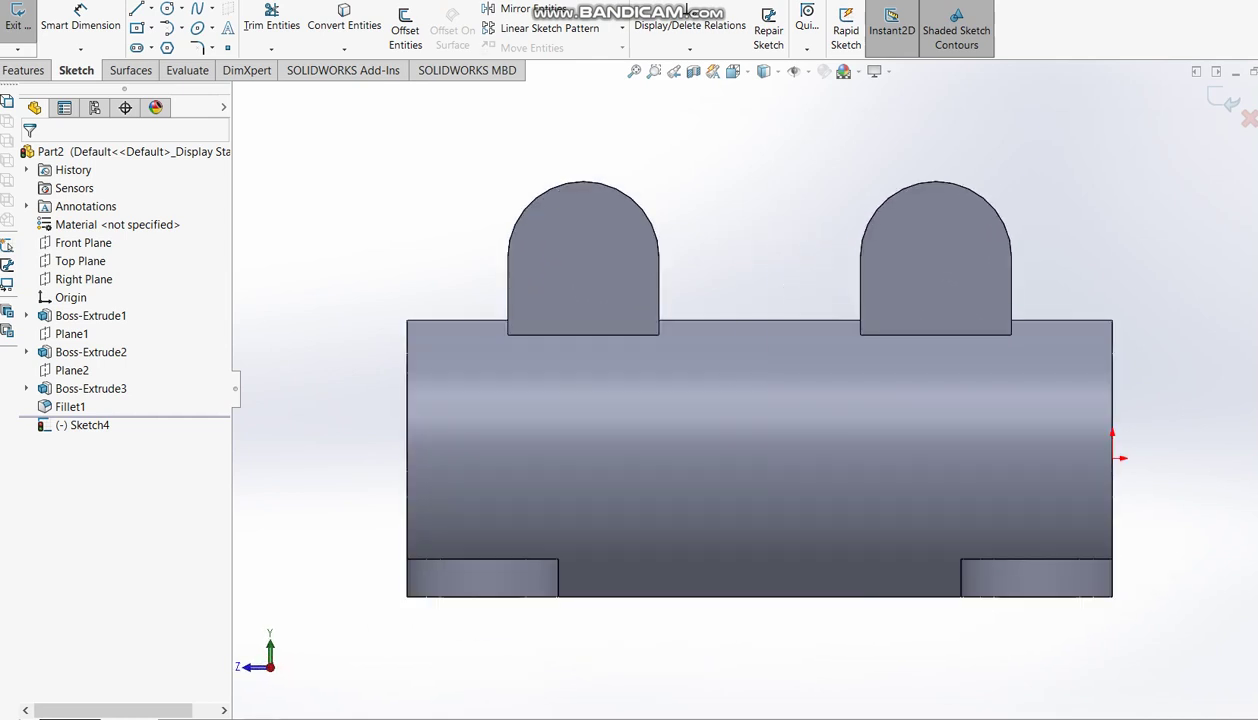
click(167, 8)
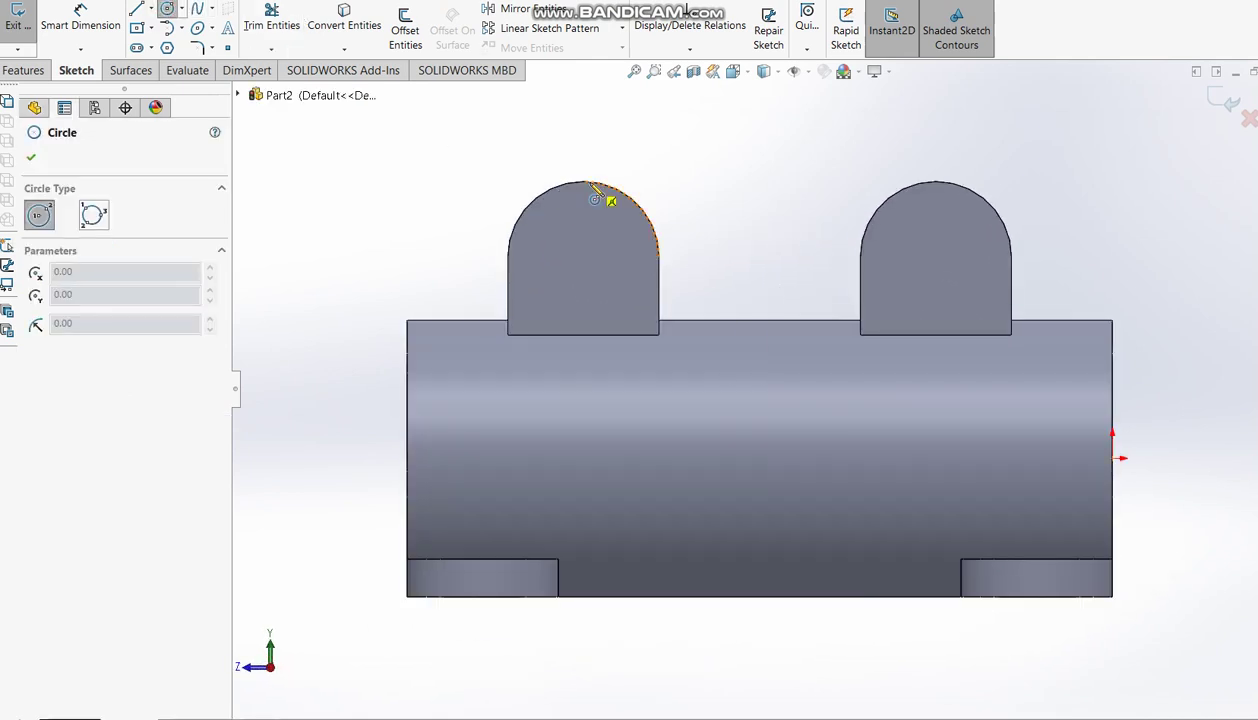
click(583, 257)
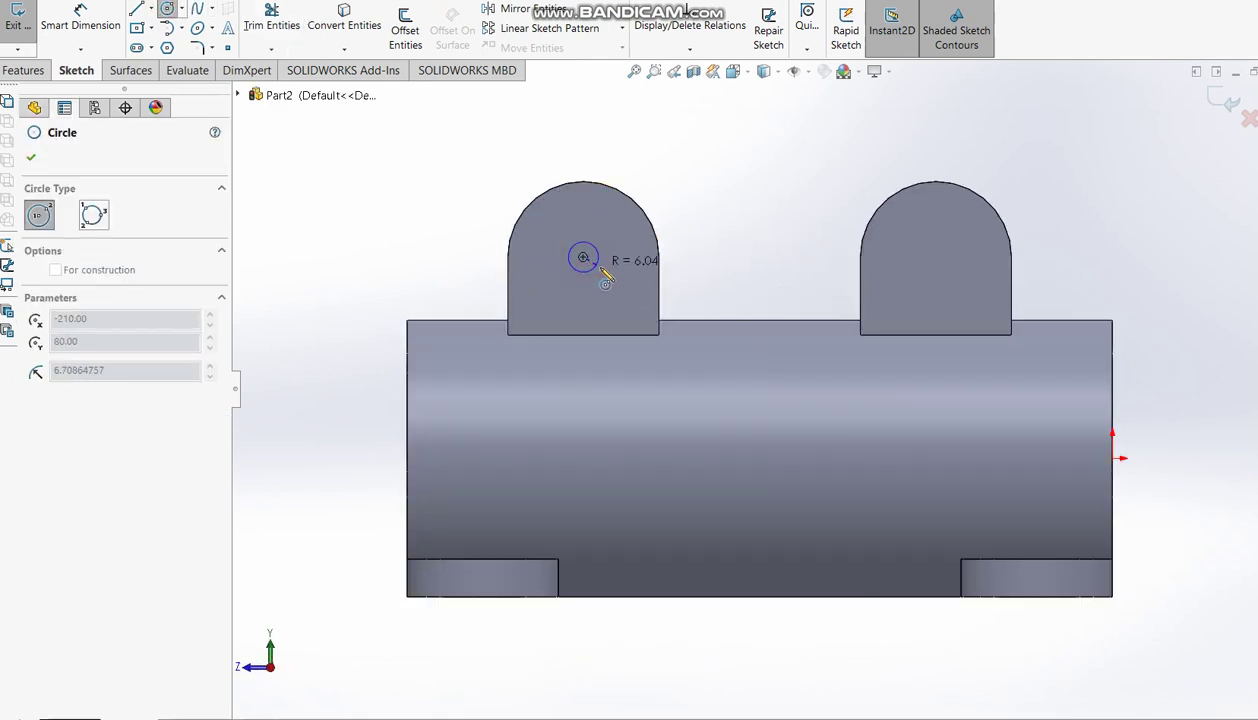
click(600, 270)
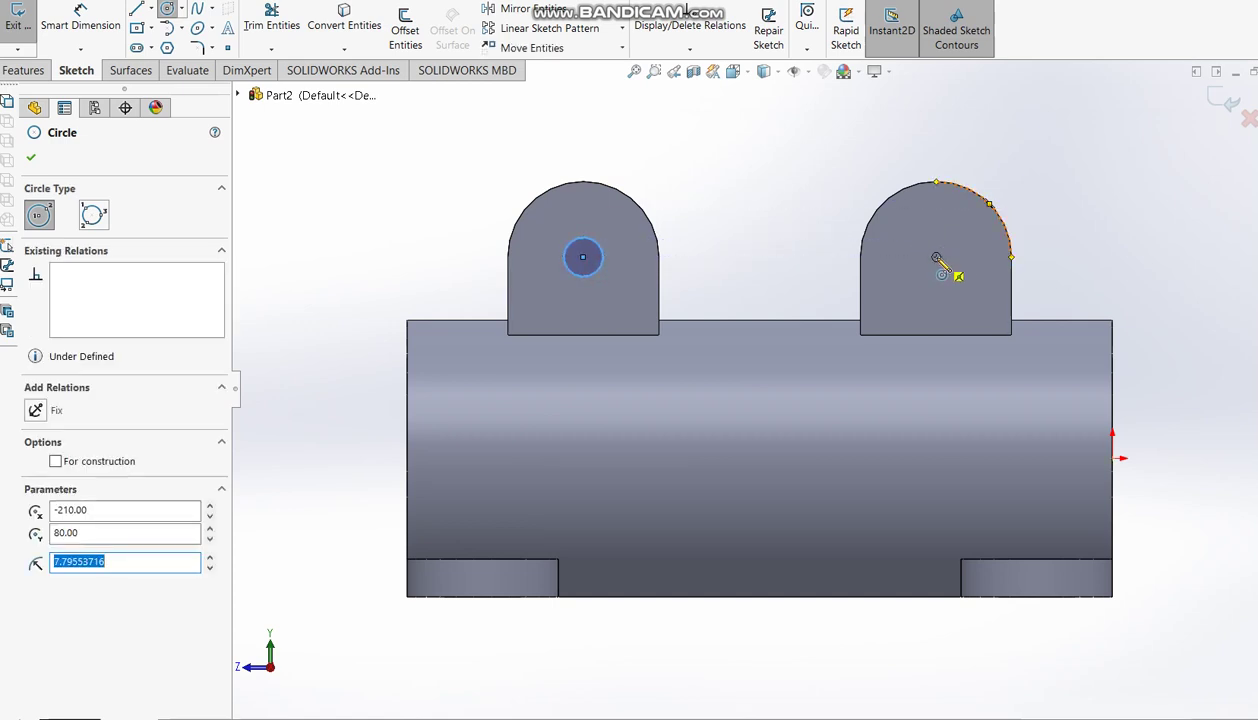
click(936, 257)
click(956, 262)
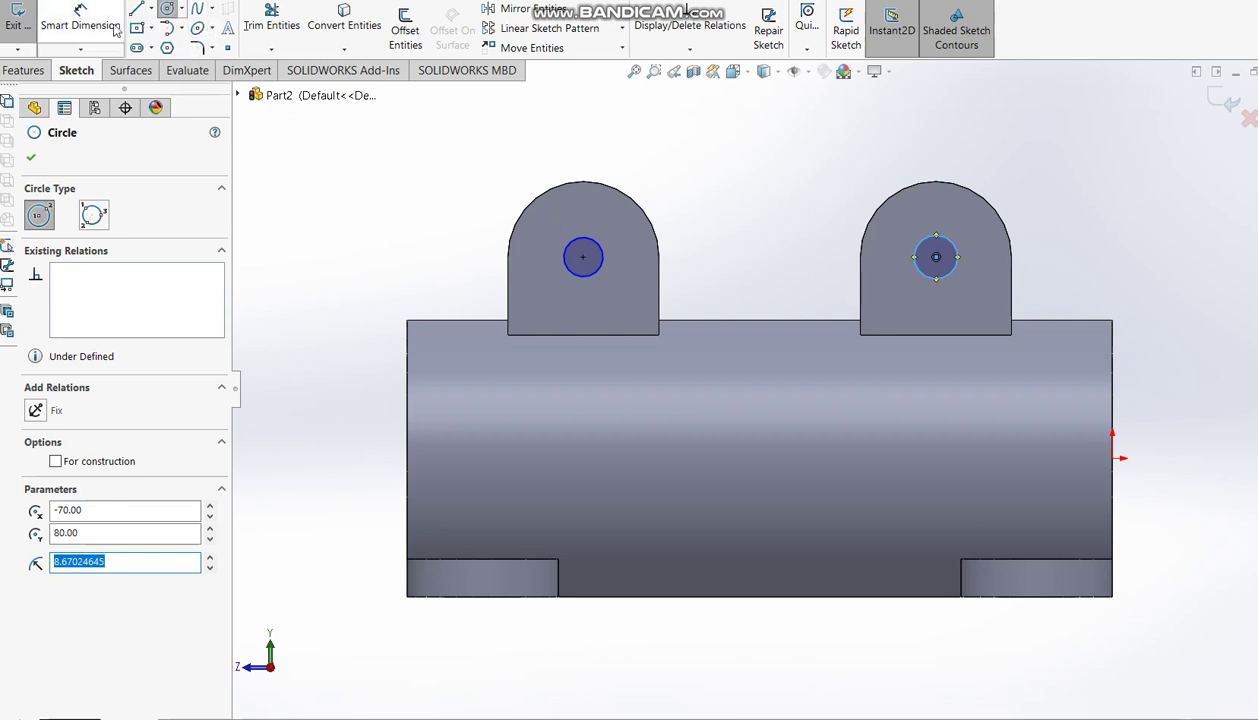
Step: Dimension both circles to Ø30
click(112, 28)
click(650, 241)
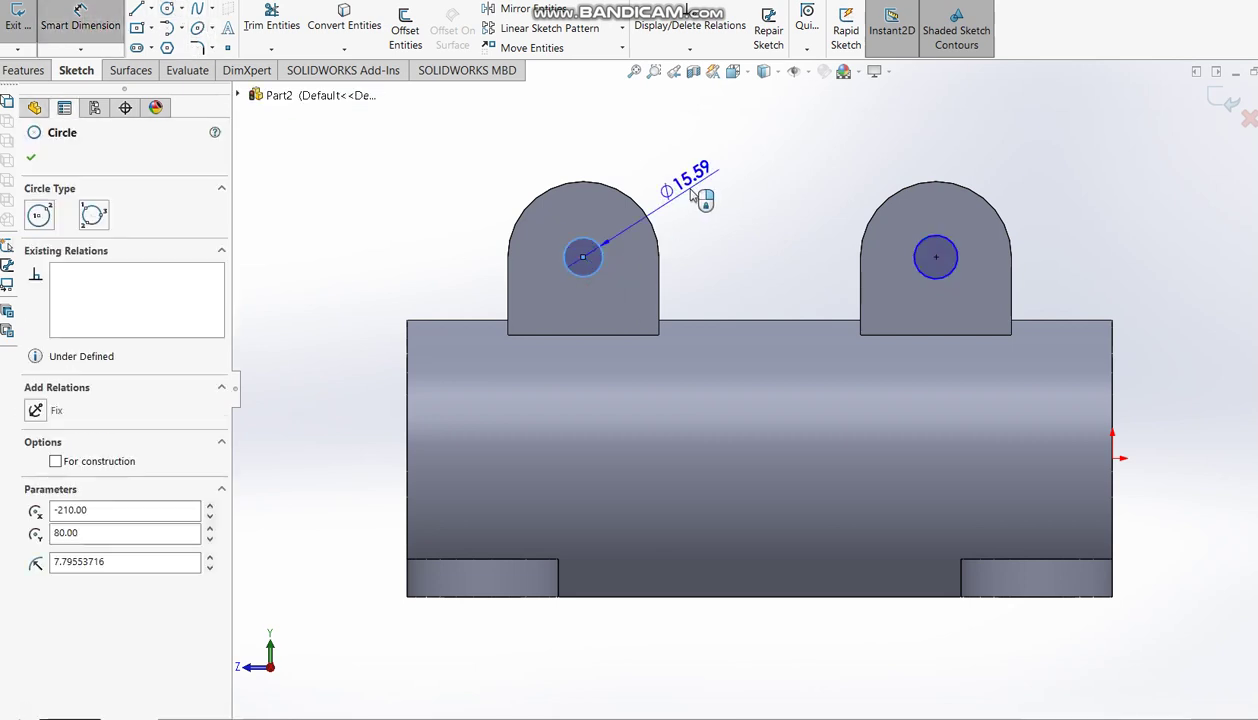
click(700, 196)
key(Return)
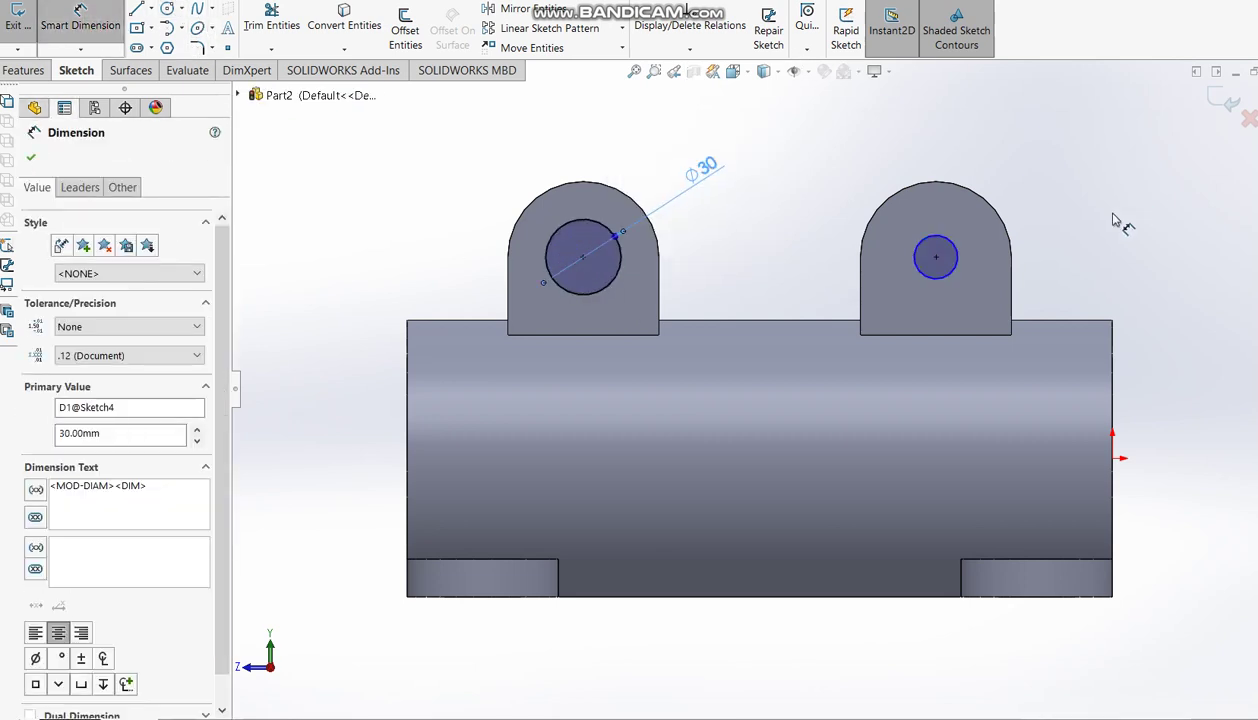
click(986, 241)
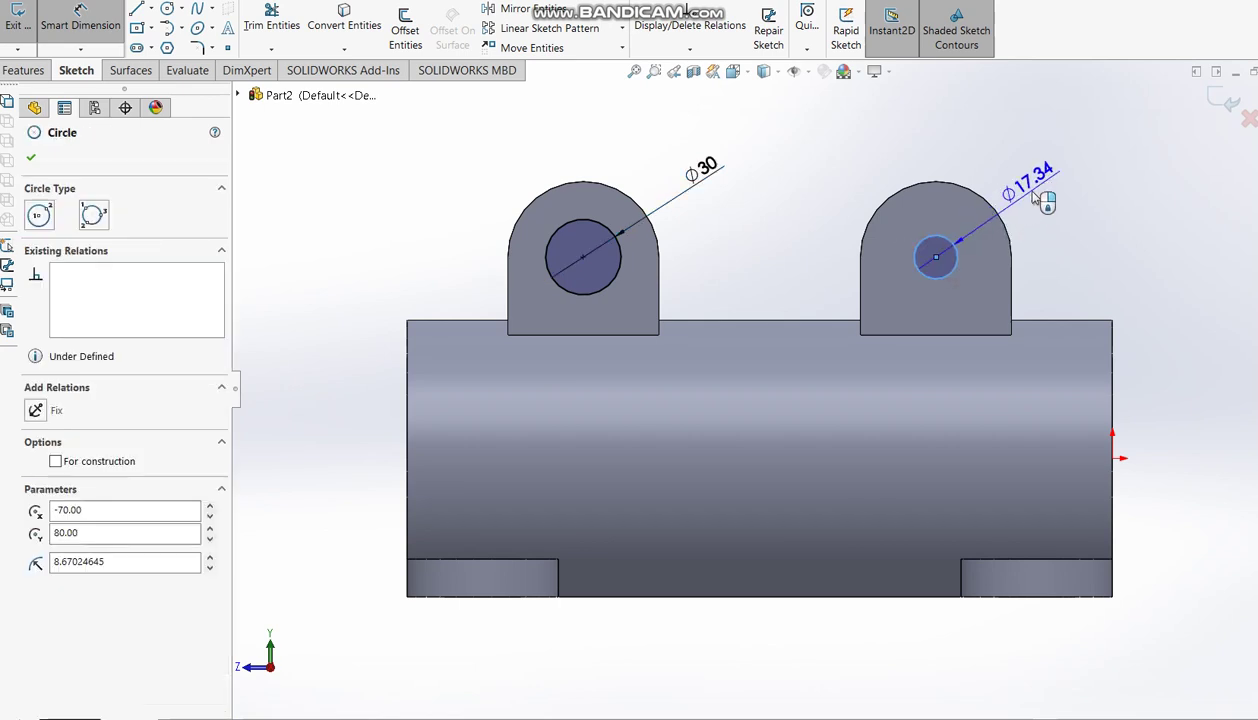
click(1005, 182)
text(30)
key(Return)
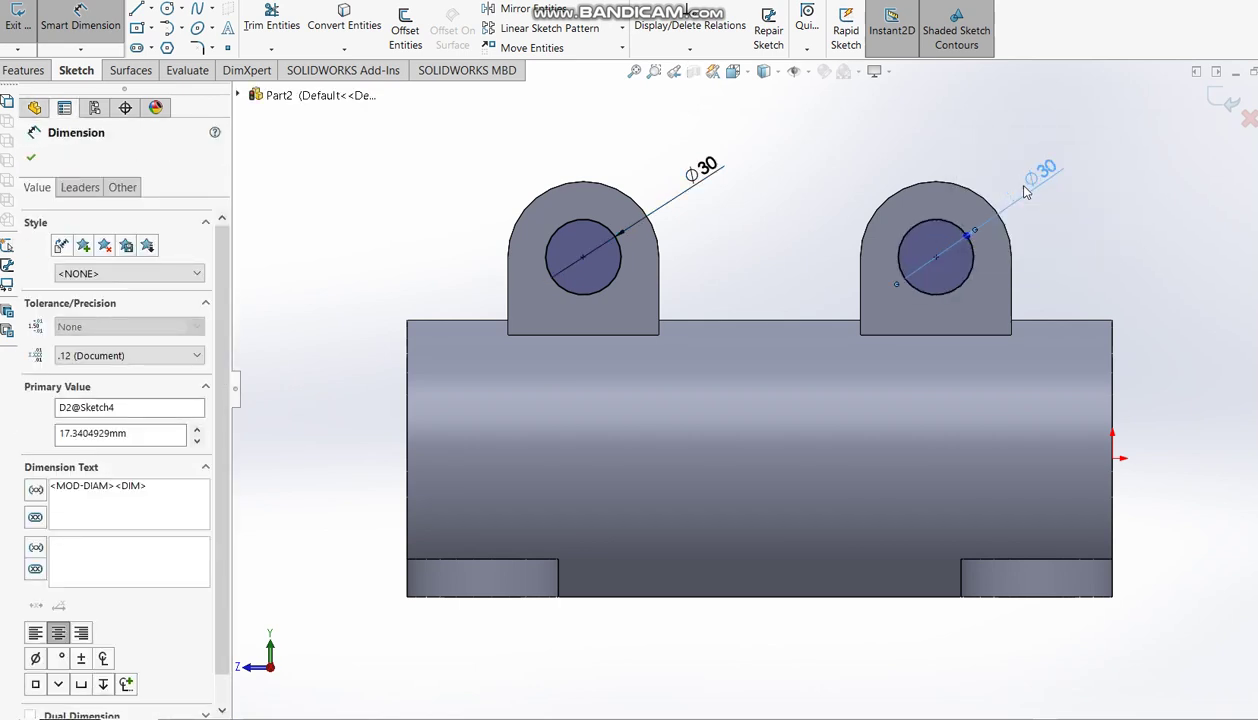
key(Escape)
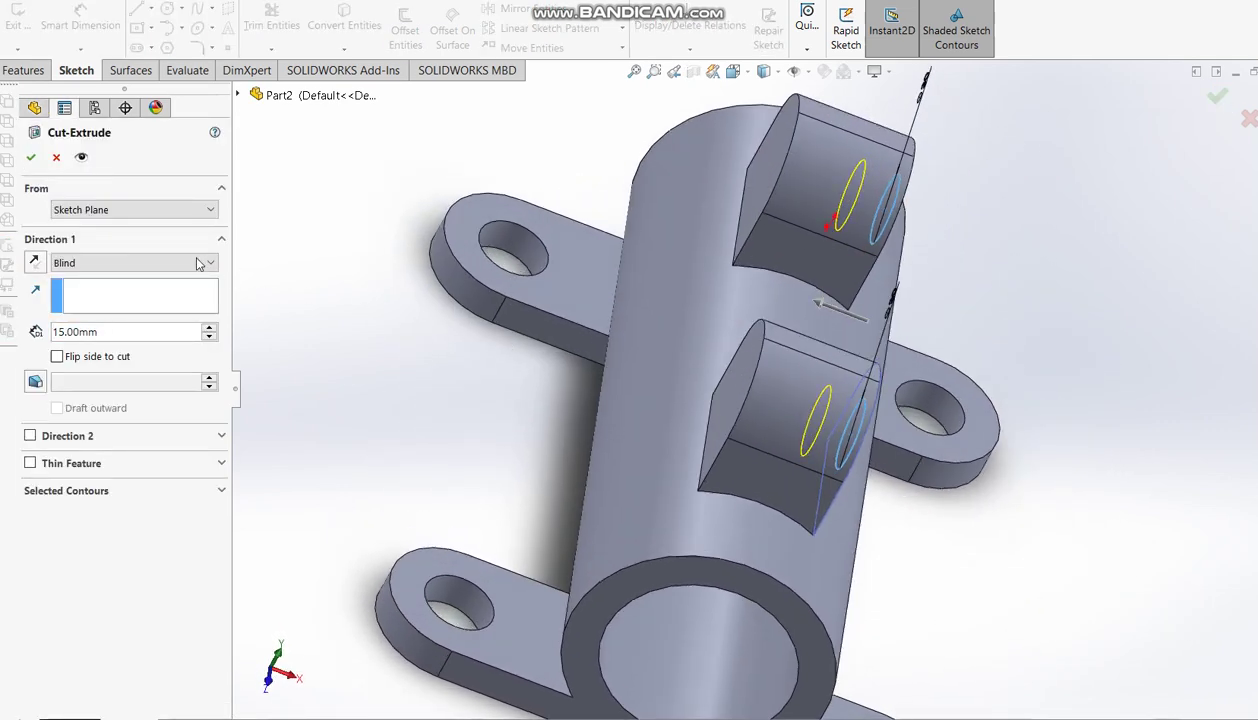
Step: Cut the Ø30 holes through both lugs Up To Surface, ending at the lug's slanted front face
click(182, 262)
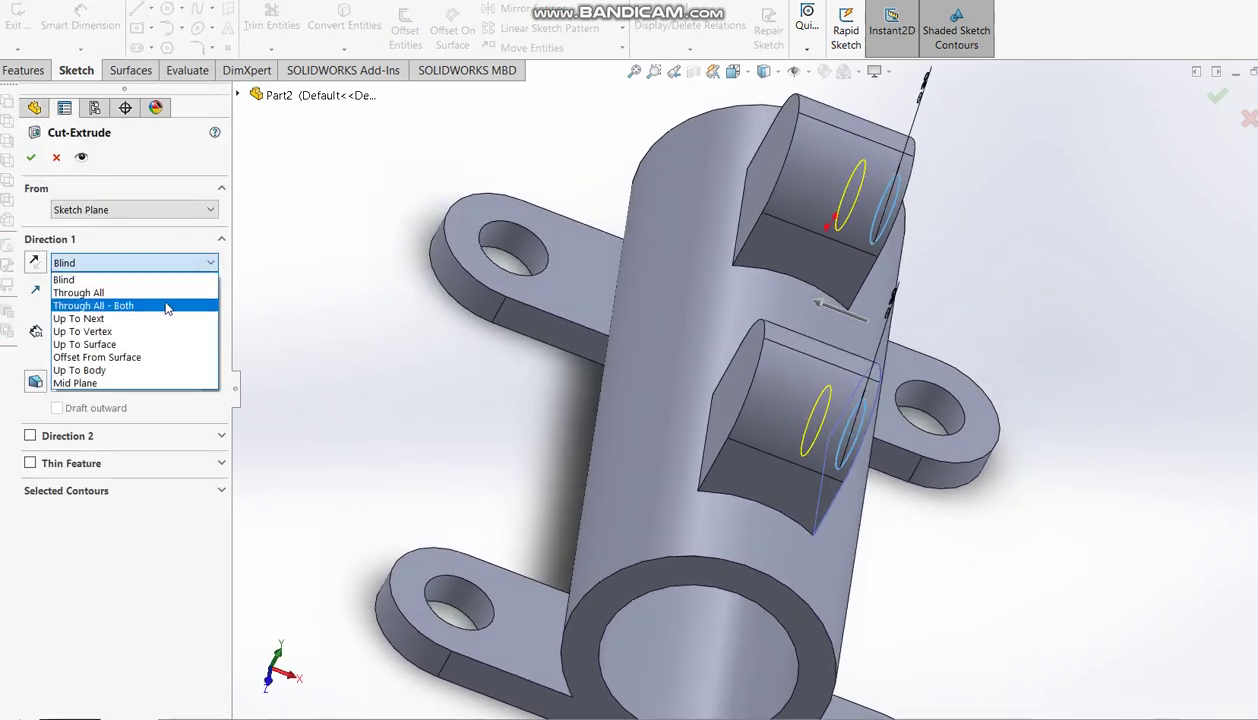
click(101, 344)
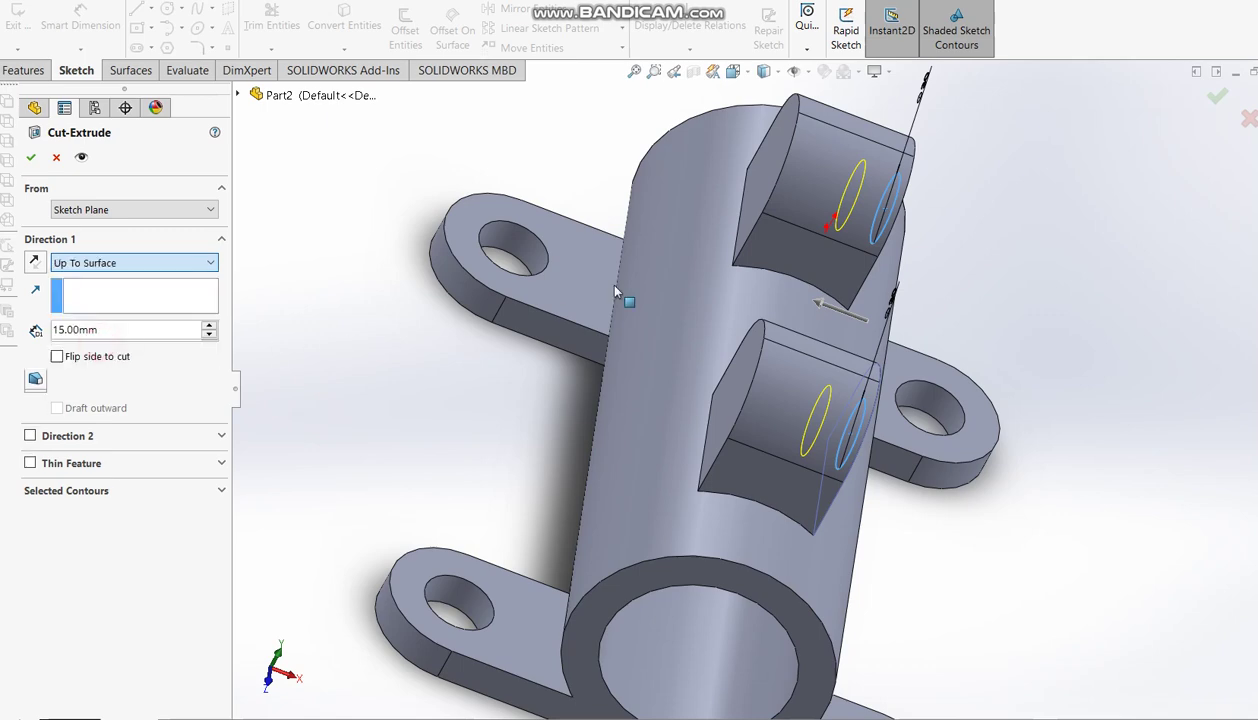
click(758, 150)
click(1218, 98)
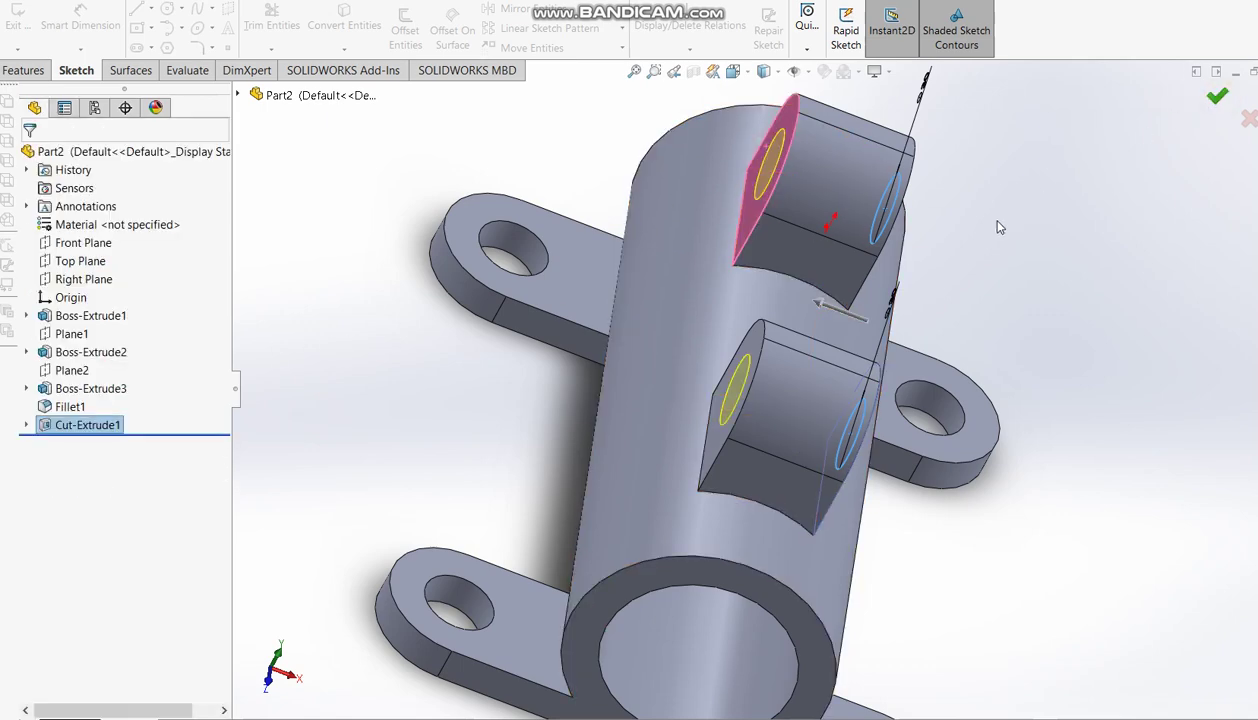
middle_drag(980, 216, 1064, 170)
click(1064, 169)
scroll(800, 400, up, 3)
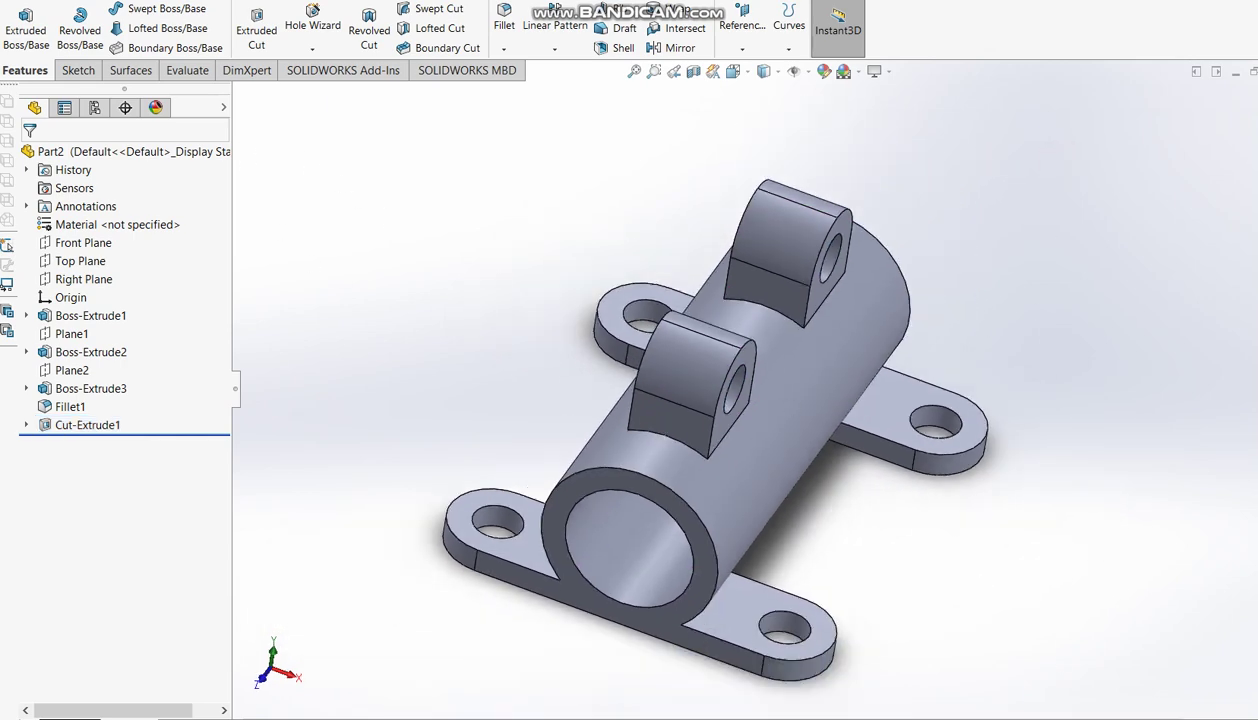
Step: Check the reference drawing, then start an extruded boss sketched on the tube's front end face
key(alt+Tab)
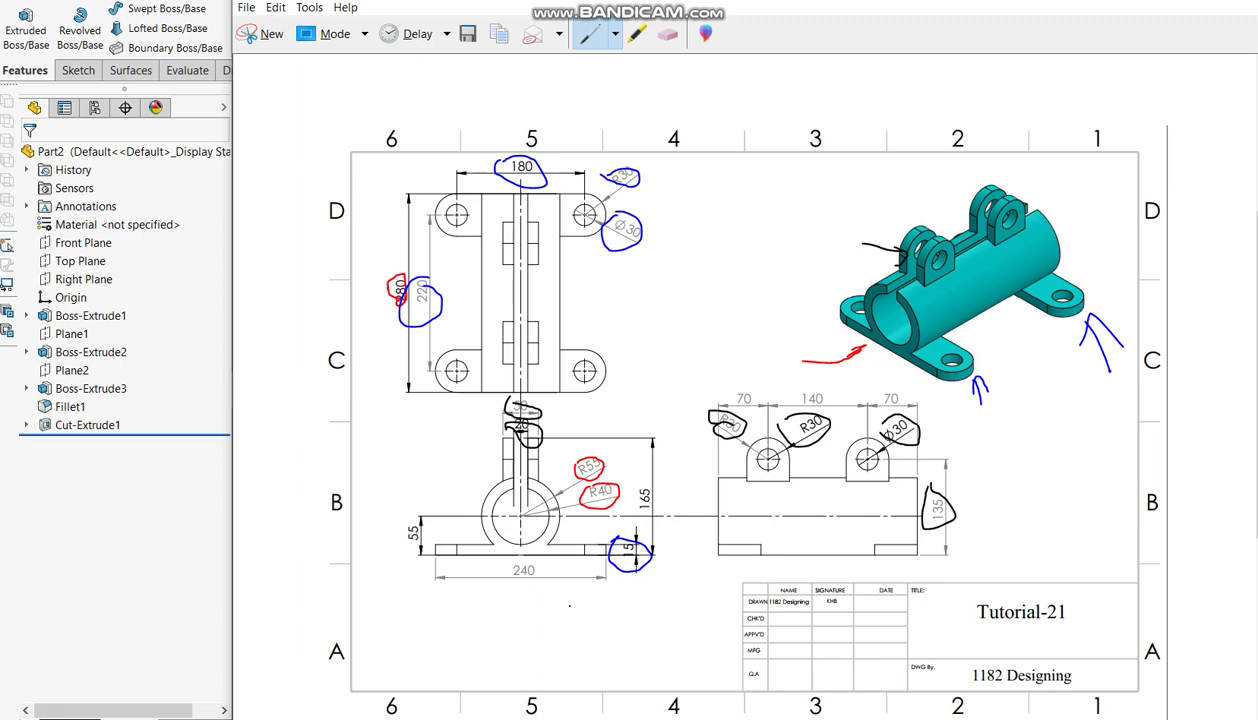
key(alt+Tab)
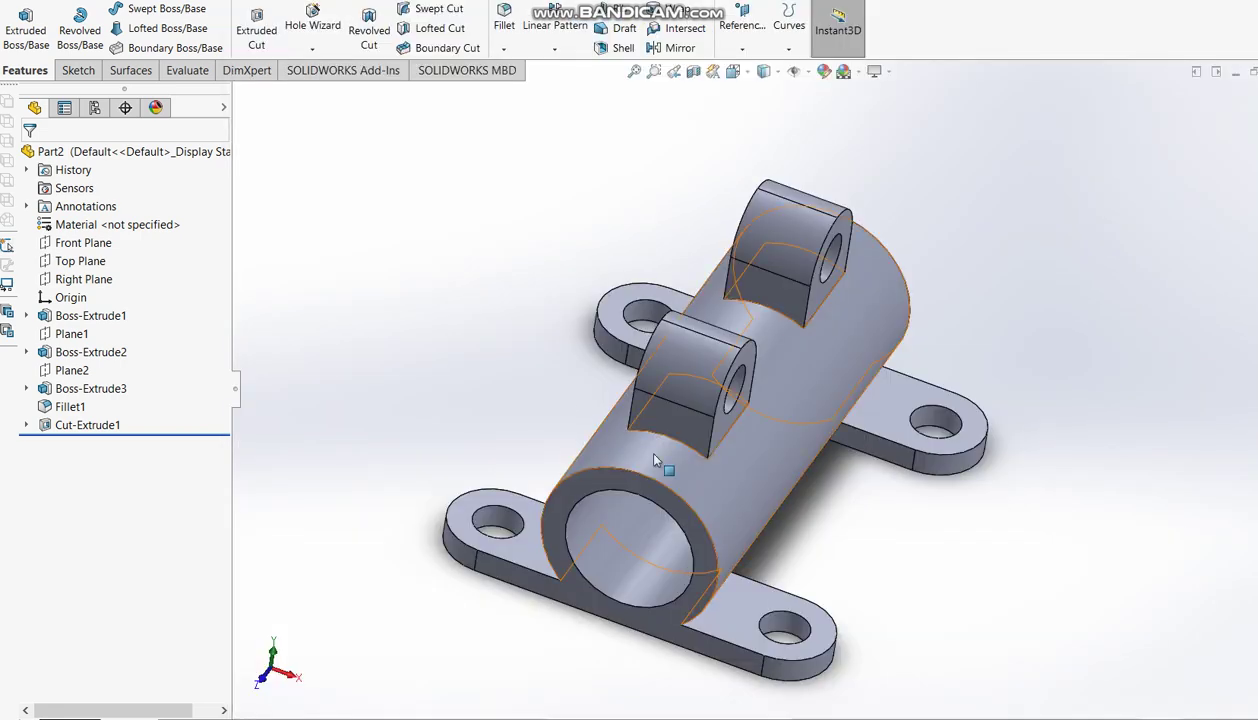
click(256, 30)
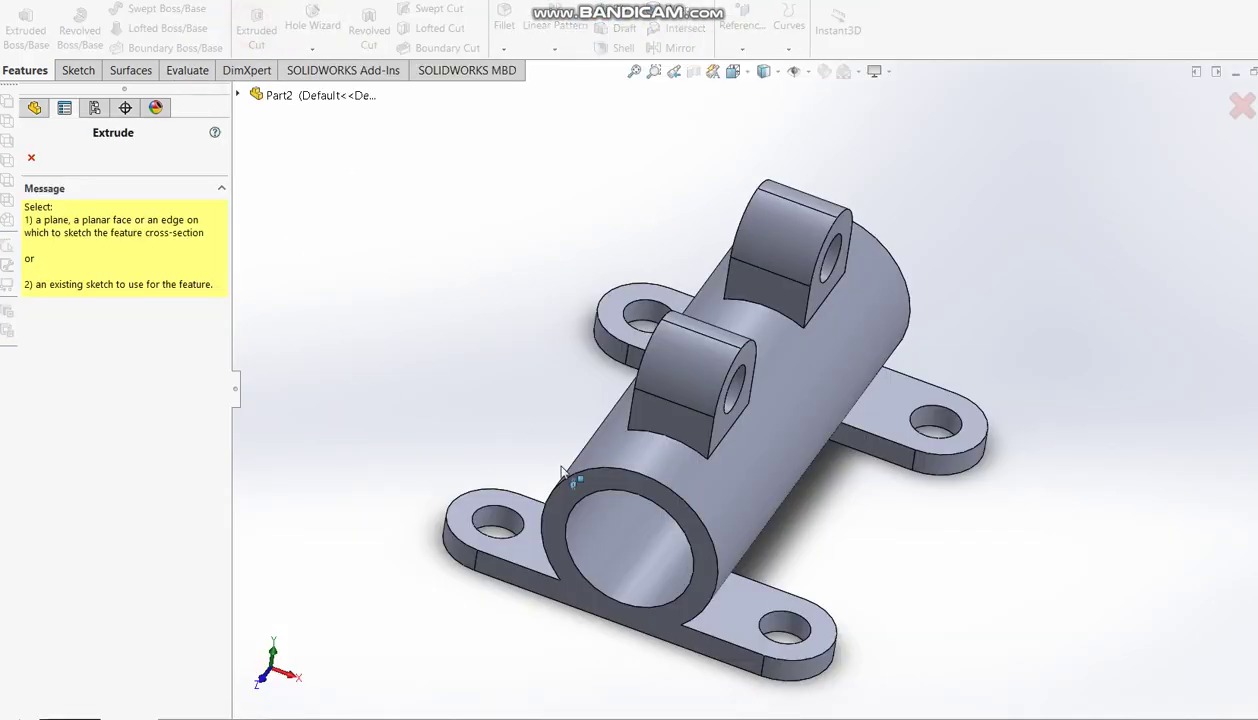
click(625, 502)
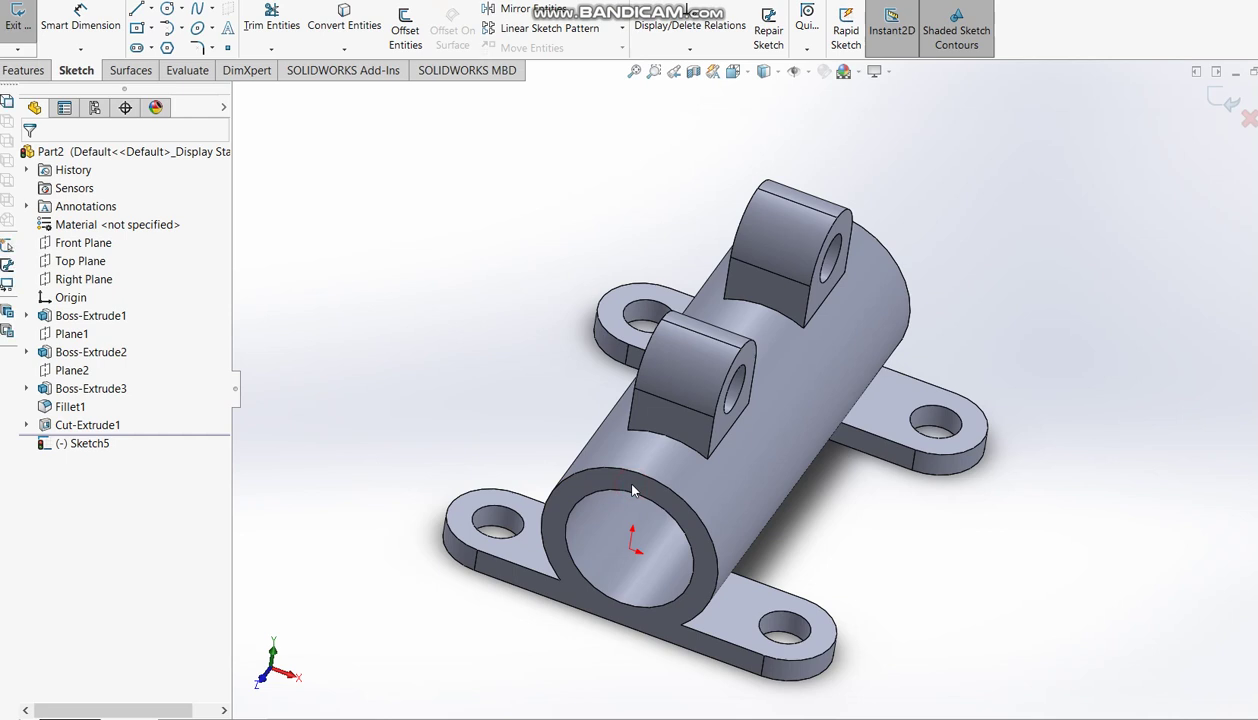
Step: Draw a tall center rectangle from above the lug down into the tube's bore
key(ctrl+8)
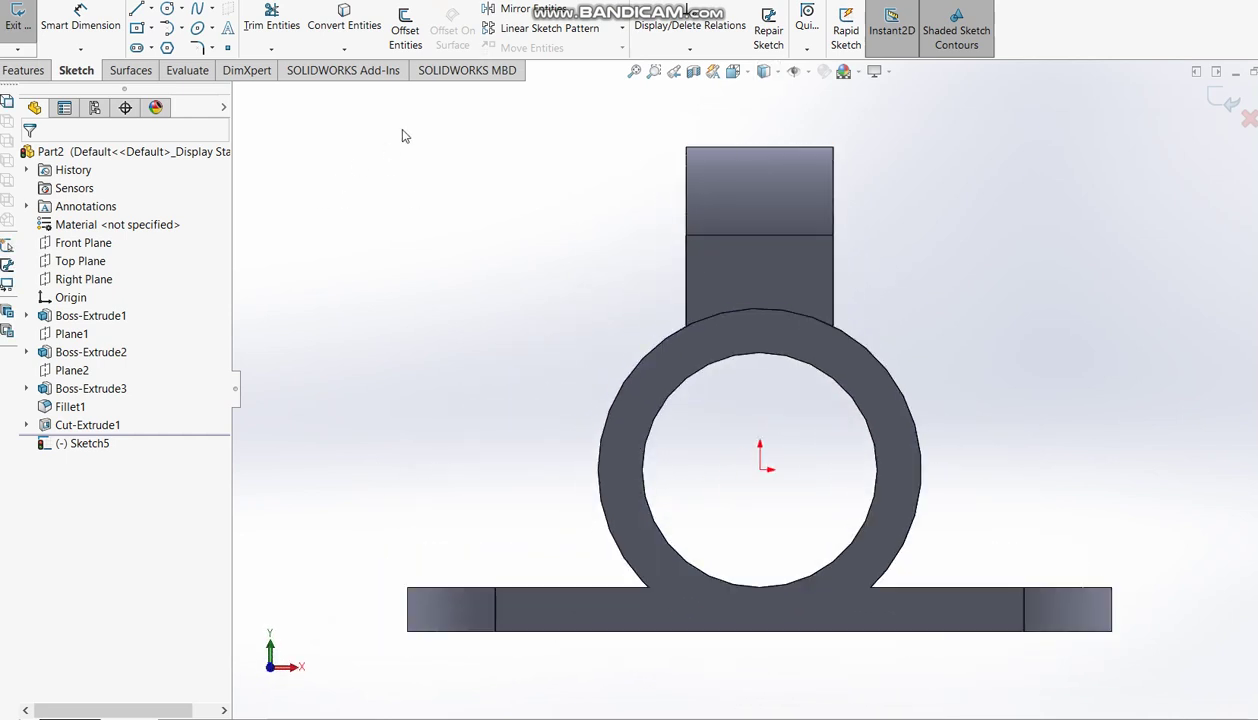
click(138, 28)
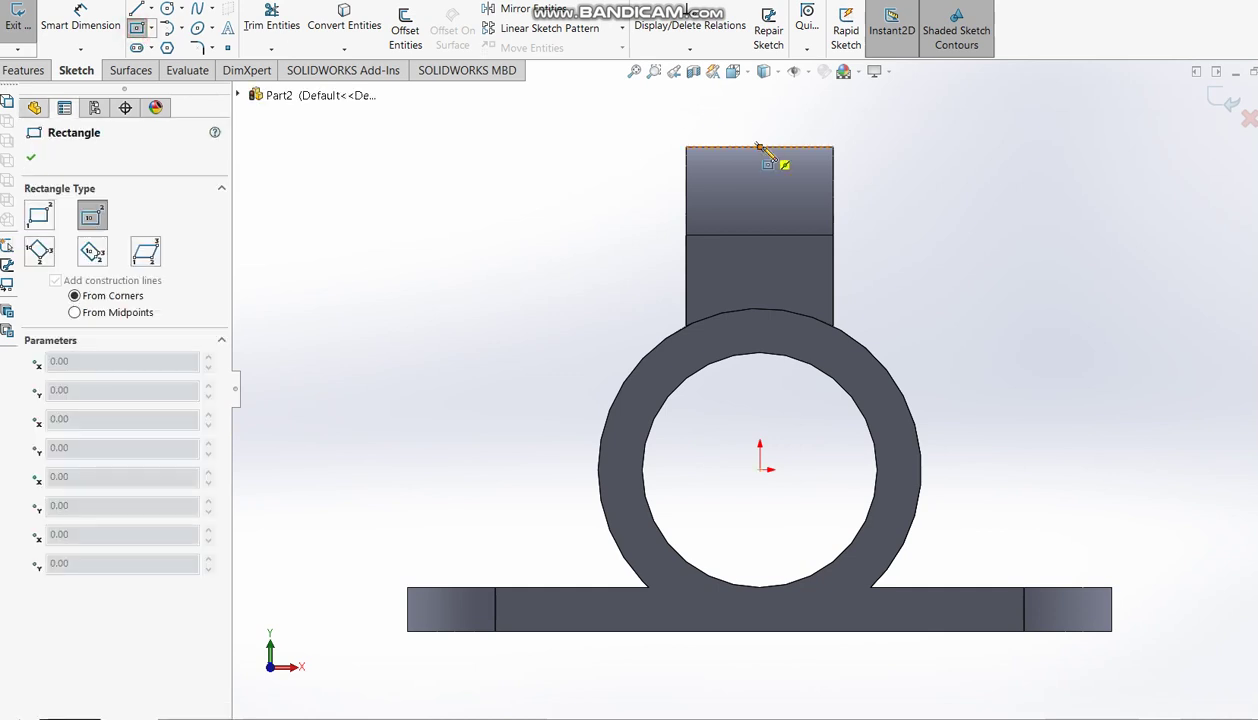
click(760, 148)
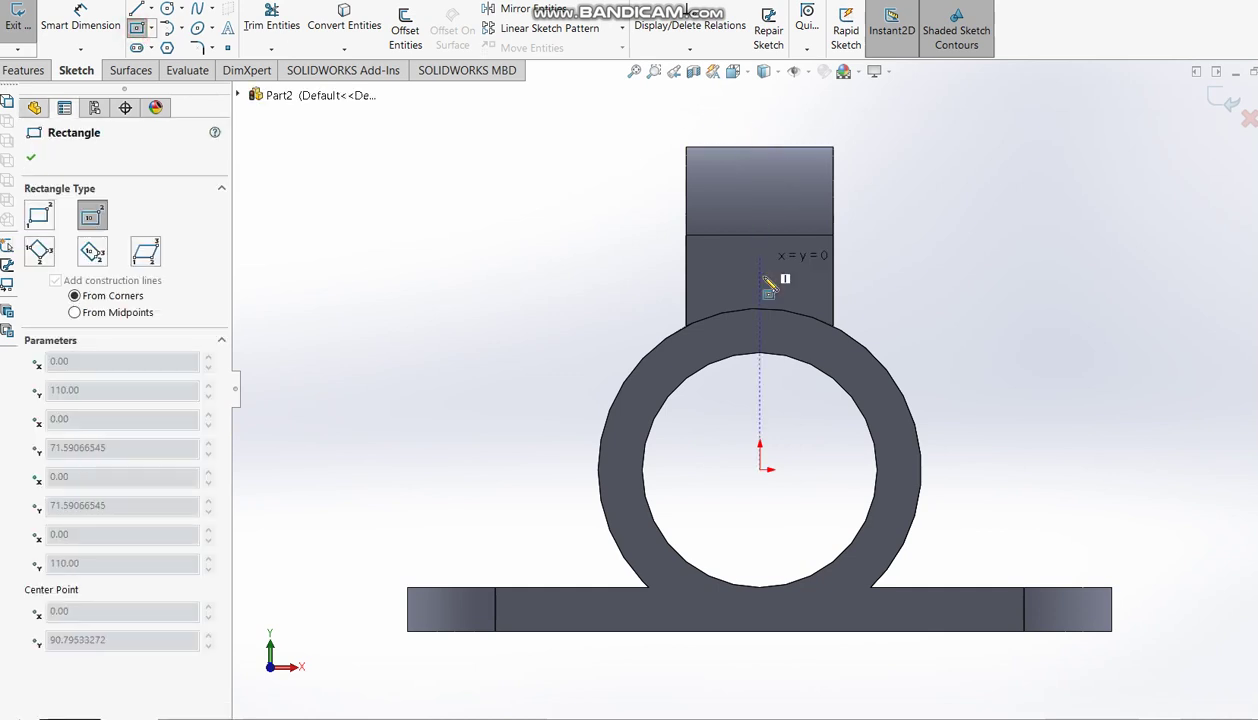
click(775, 407)
scroll(775, 400, up, 3)
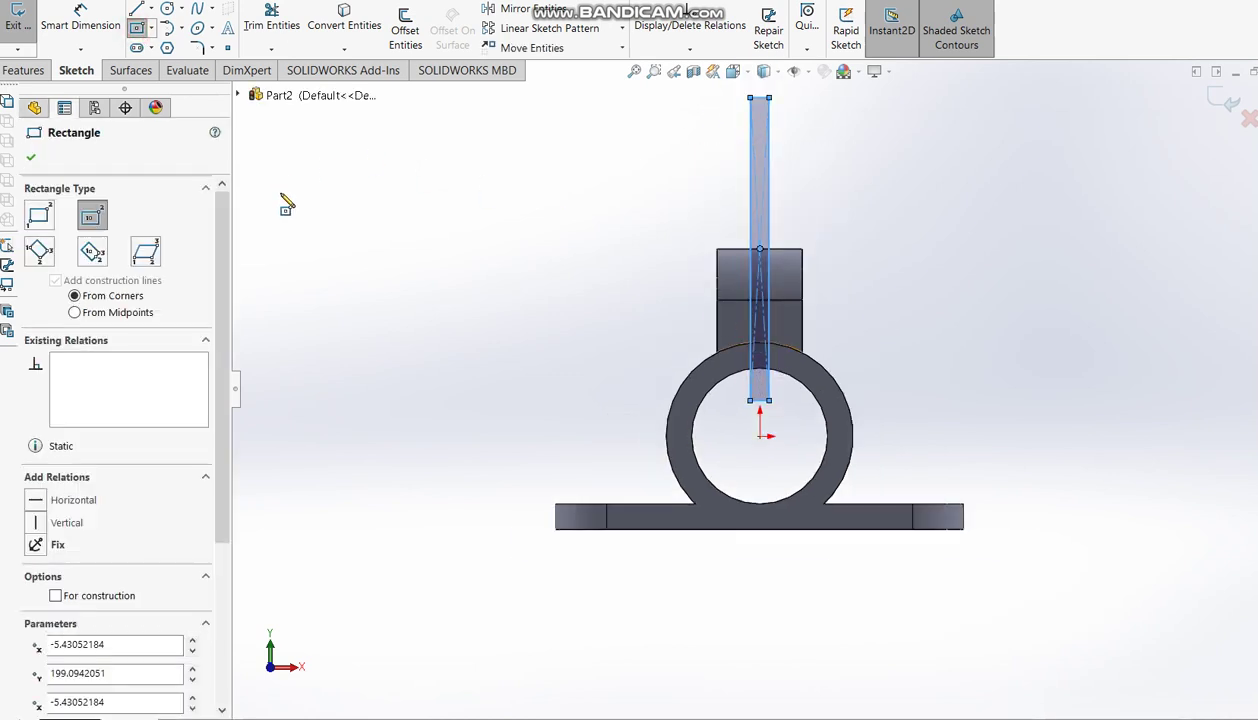
Step: Dimension the rectangle's width to 20 mm
click(115, 18)
scroll(855, 355, down, 2)
scroll(855, 355, down, 2)
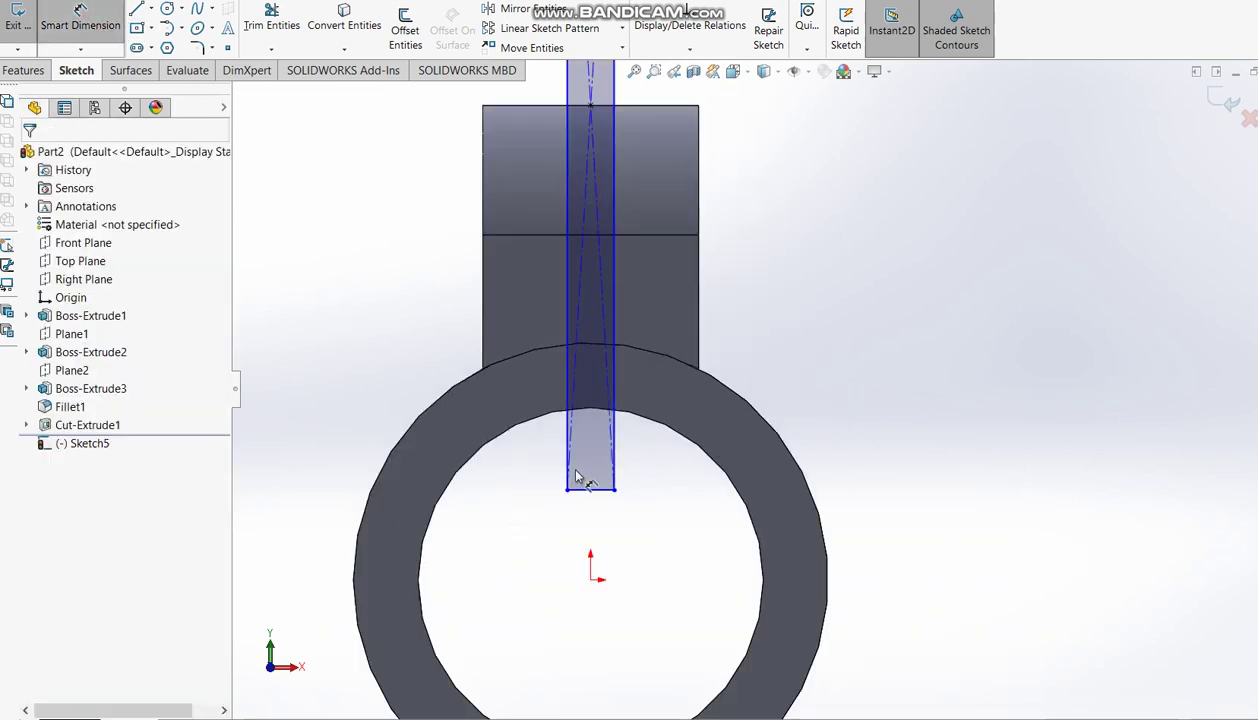
click(587, 491)
click(595, 522)
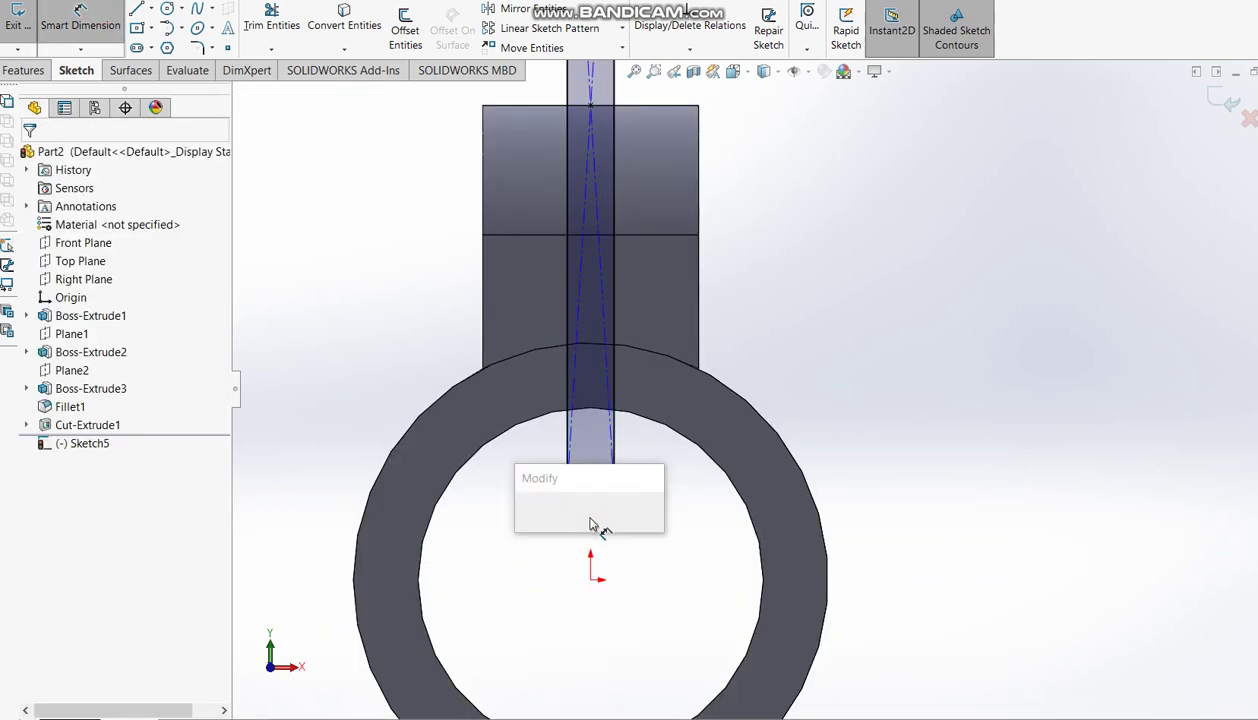
text(20)
key(Return)
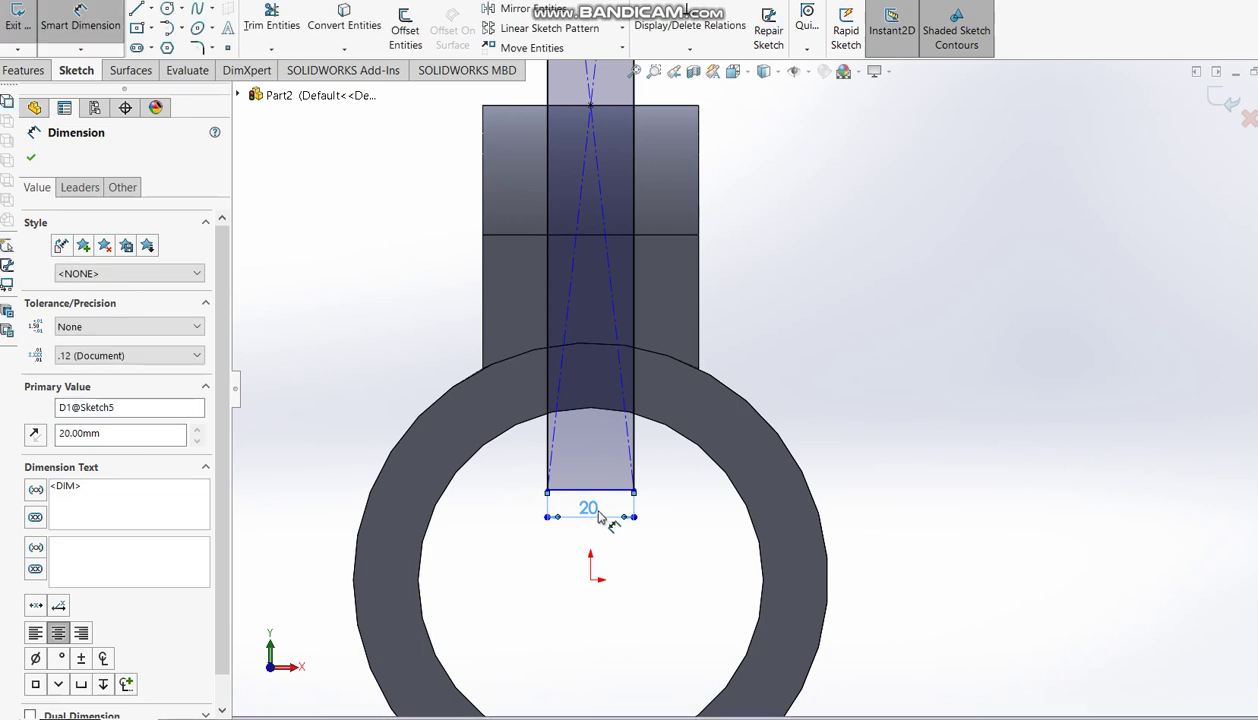
scroll(645, 492, up, 3)
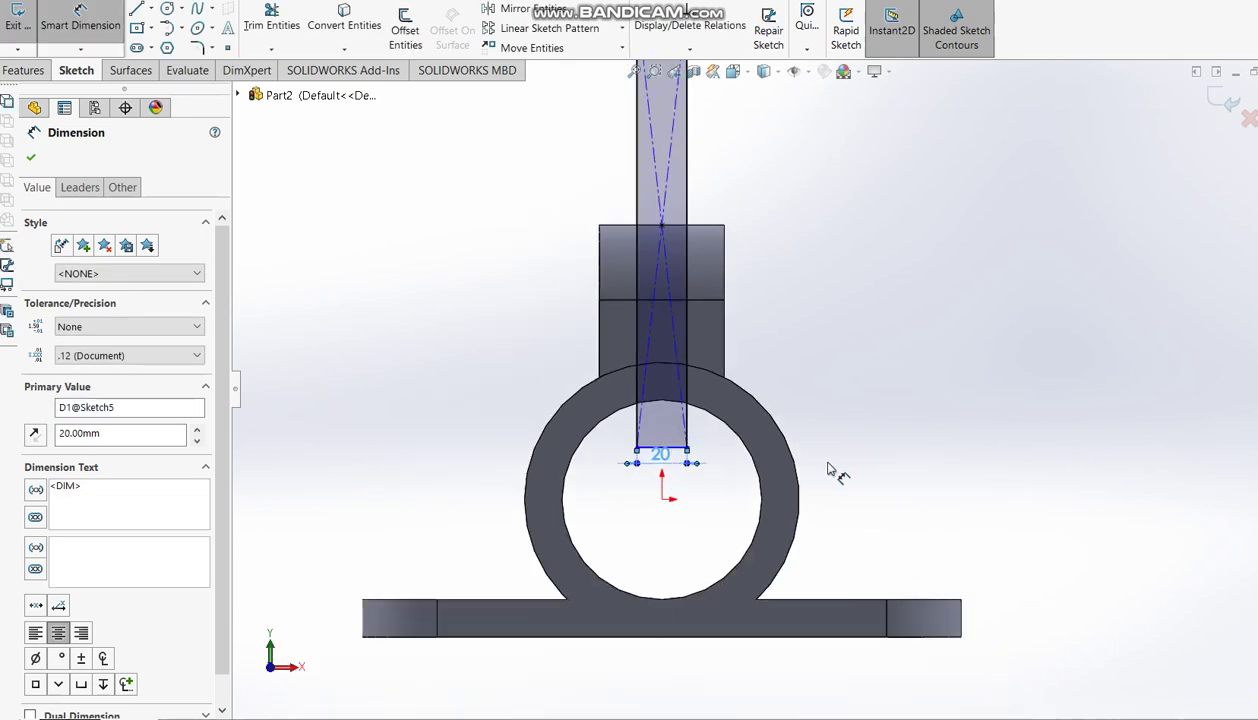
key(ctrl+7)
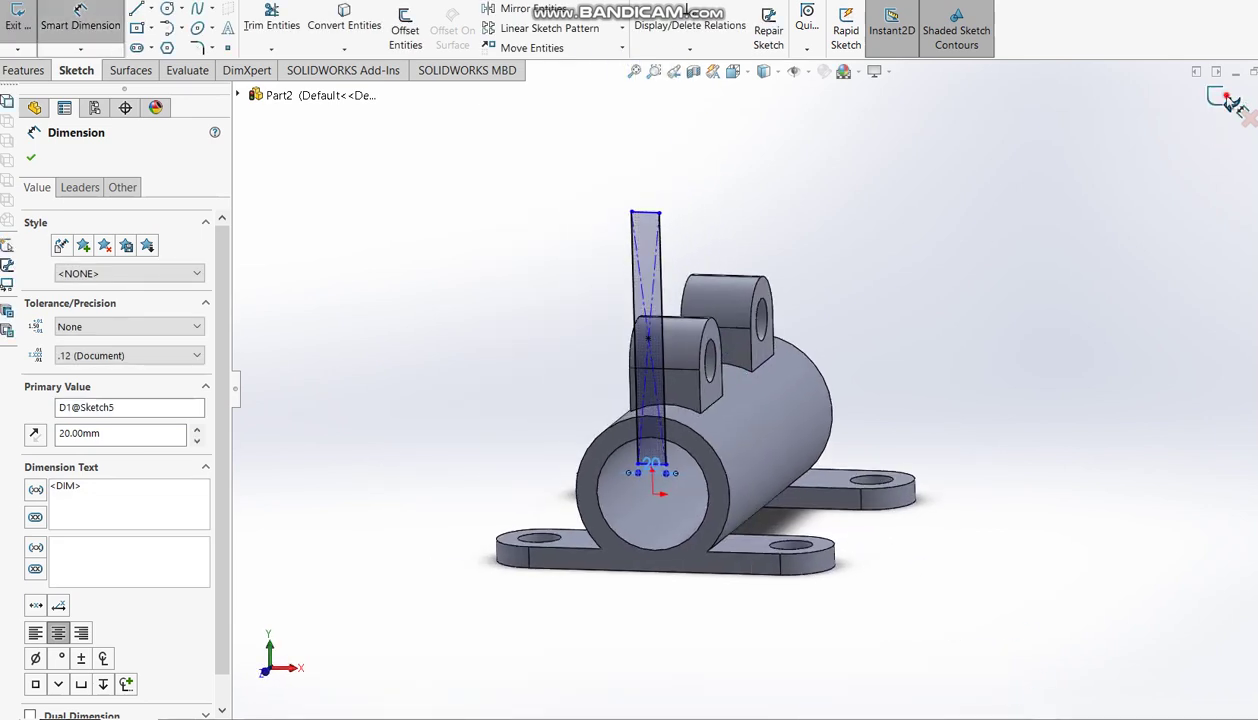
Step: Extrude-cut the rectangle Up To Surface at the tube's far end face, slitting the tube lengthwise
click(1228, 101)
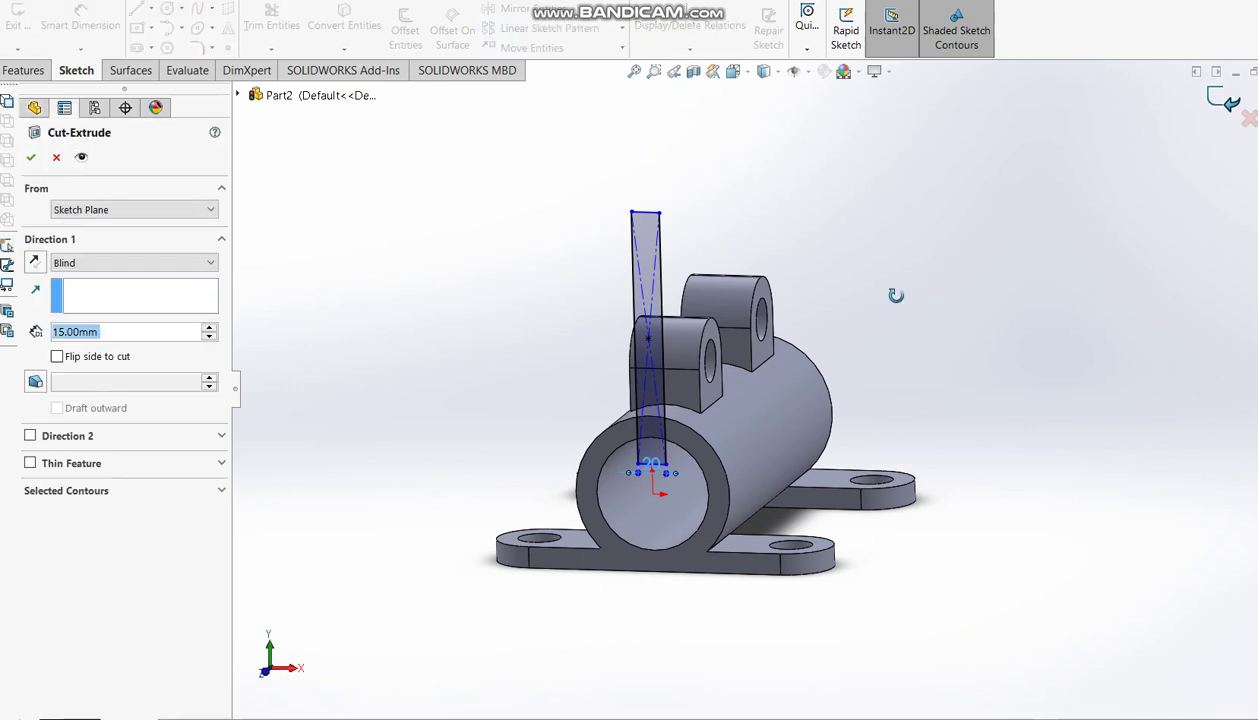
middle_drag(926, 284, 801, 470)
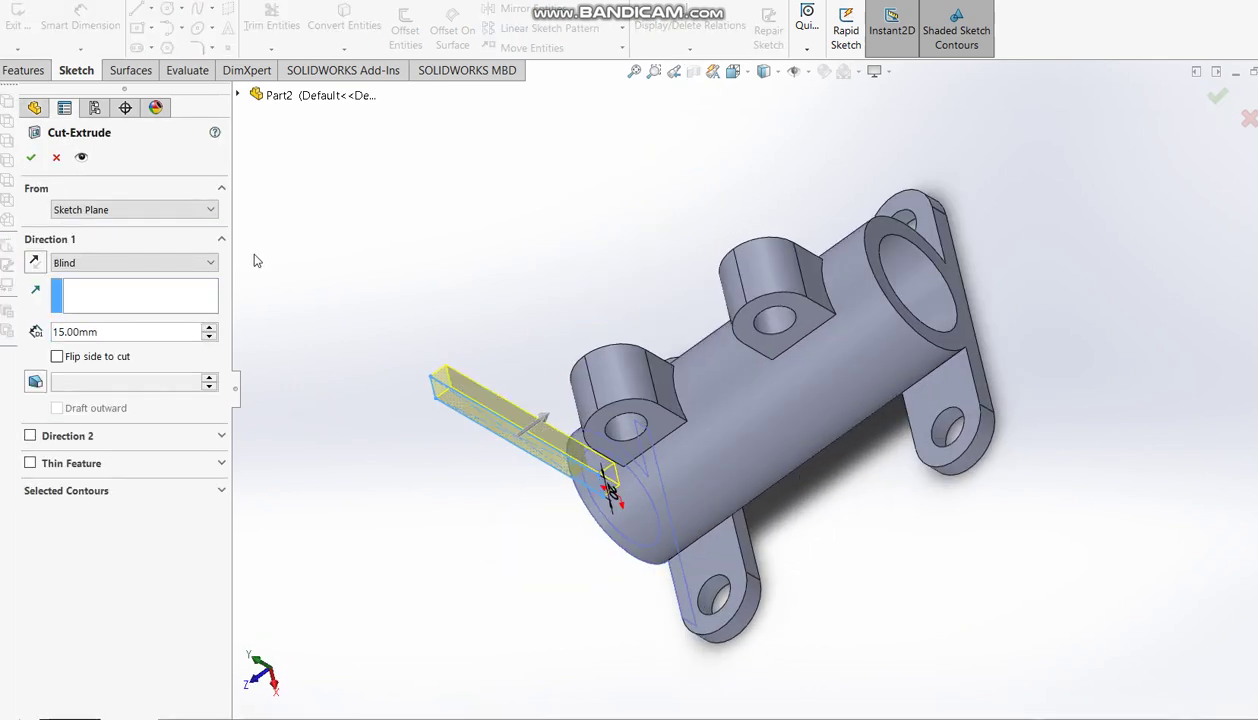
click(168, 265)
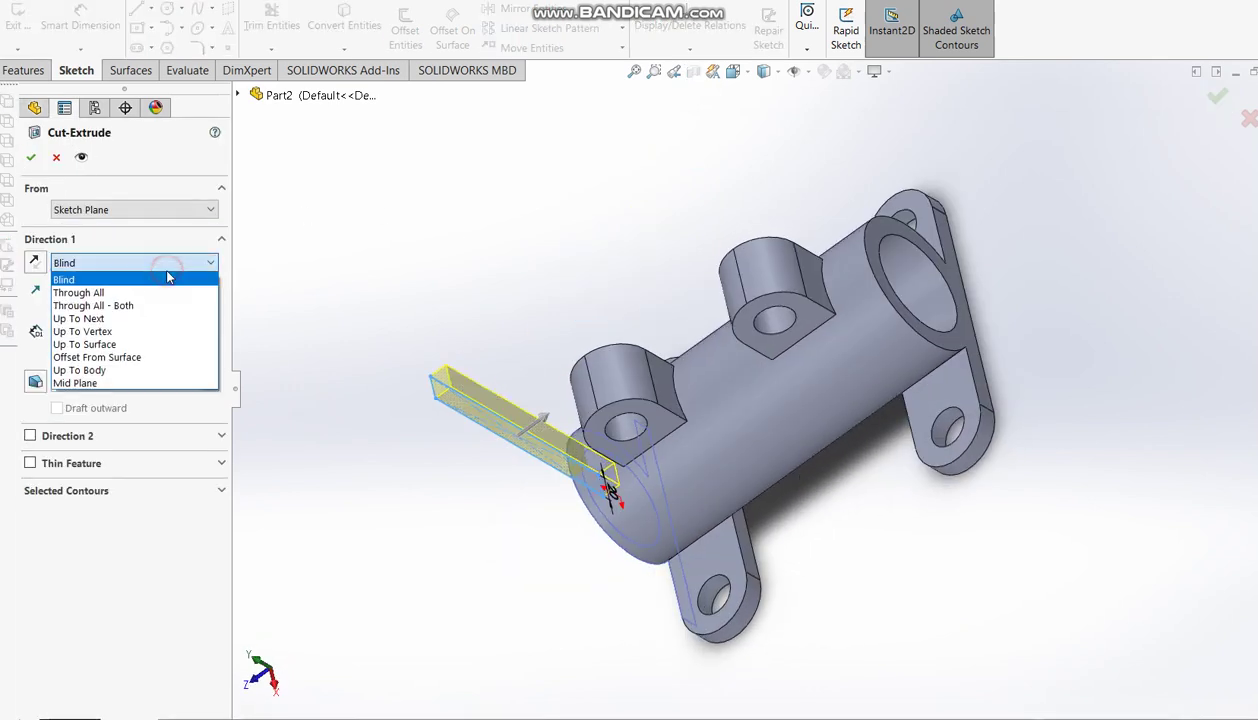
click(139, 341)
click(895, 234)
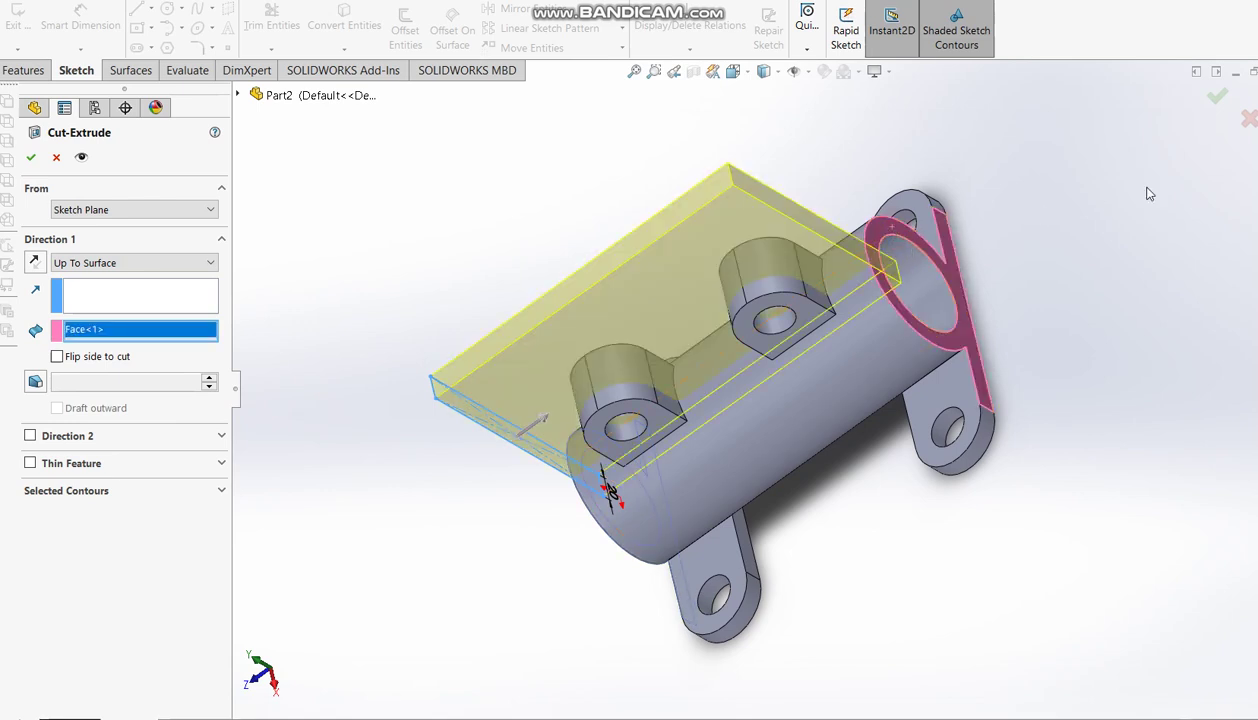
key(Return)
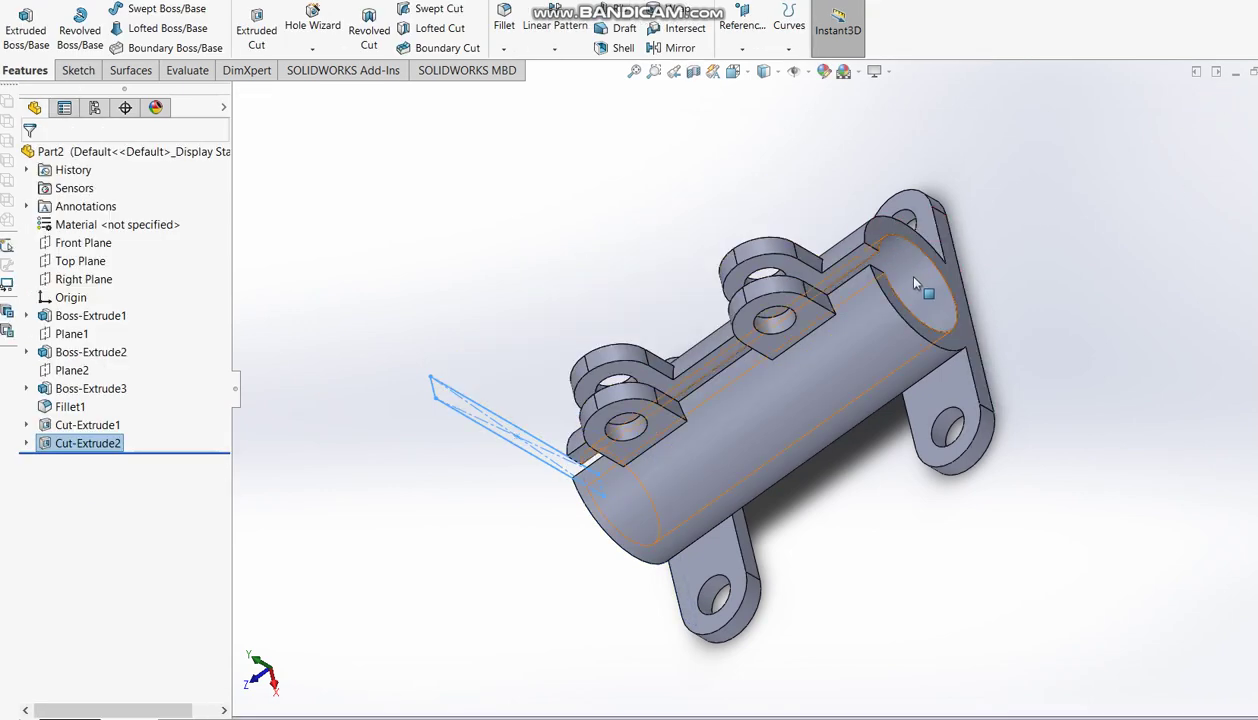
middle_drag(896, 272, 1003, 150)
mouse_move(949, 289)
middle_down()
mouse_move(997, 258)
mouse_move(1087, 286)
mouse_move(980, 343)
mouse_move(966, 368)
mouse_move(924, 379)
middle_up()
key(alt+Tab)
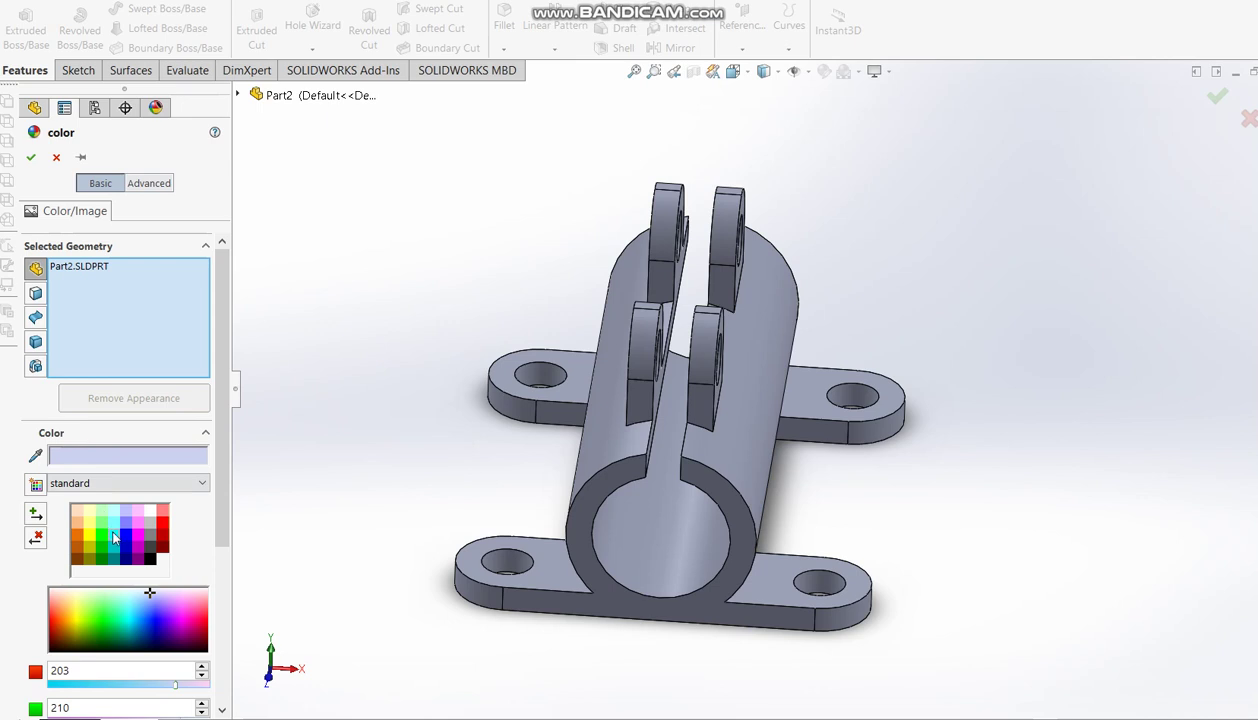
Step: Apply the cyan swatch to the whole part and accept the colour
click(114, 536)
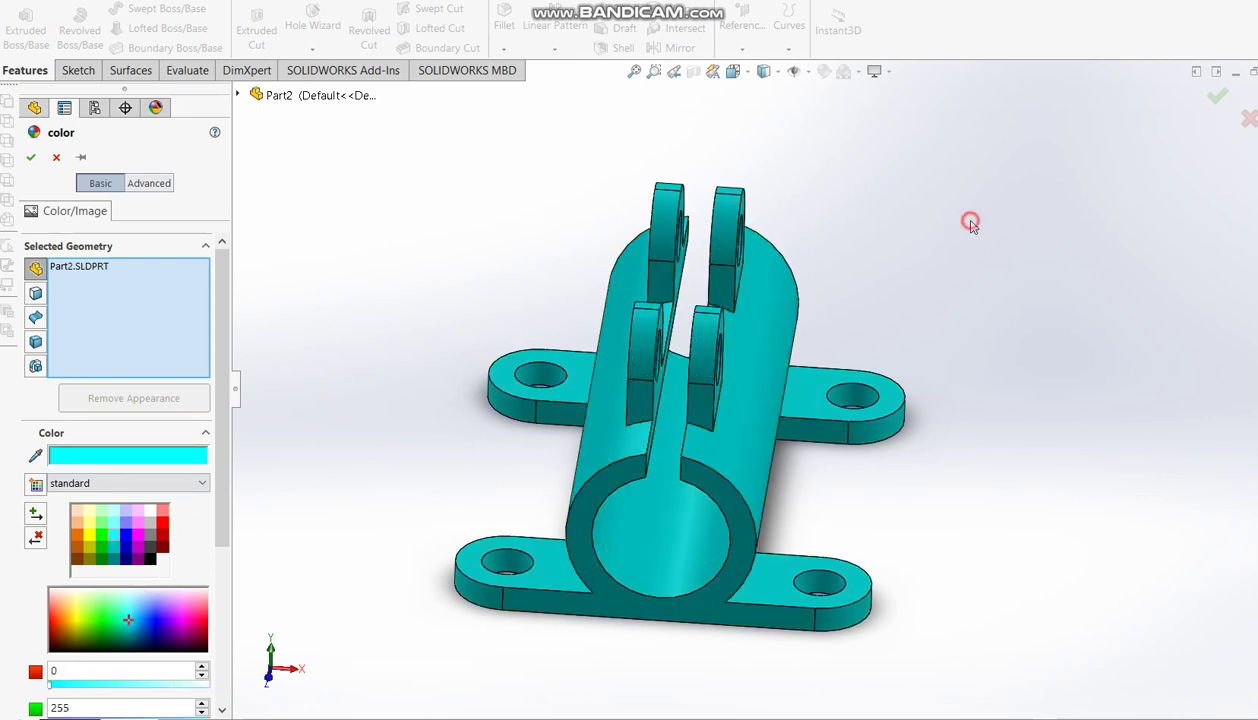
click(1216, 97)
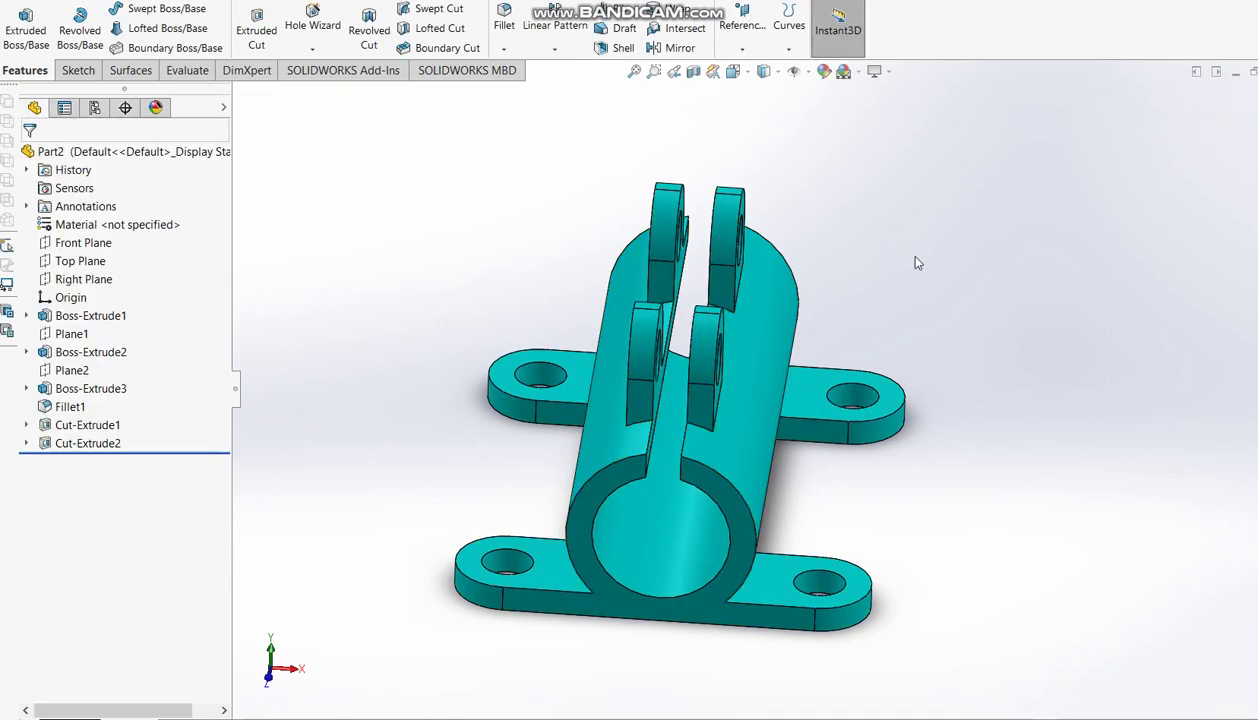
mouse_move(838, 277)
middle_down()
mouse_move(730, 323)
mouse_move(837, 365)
mouse_move(842, 289)
mouse_move(807, 276)
mouse_move(572, 372)
middle_up()
scroll(600, 372, up, 3)
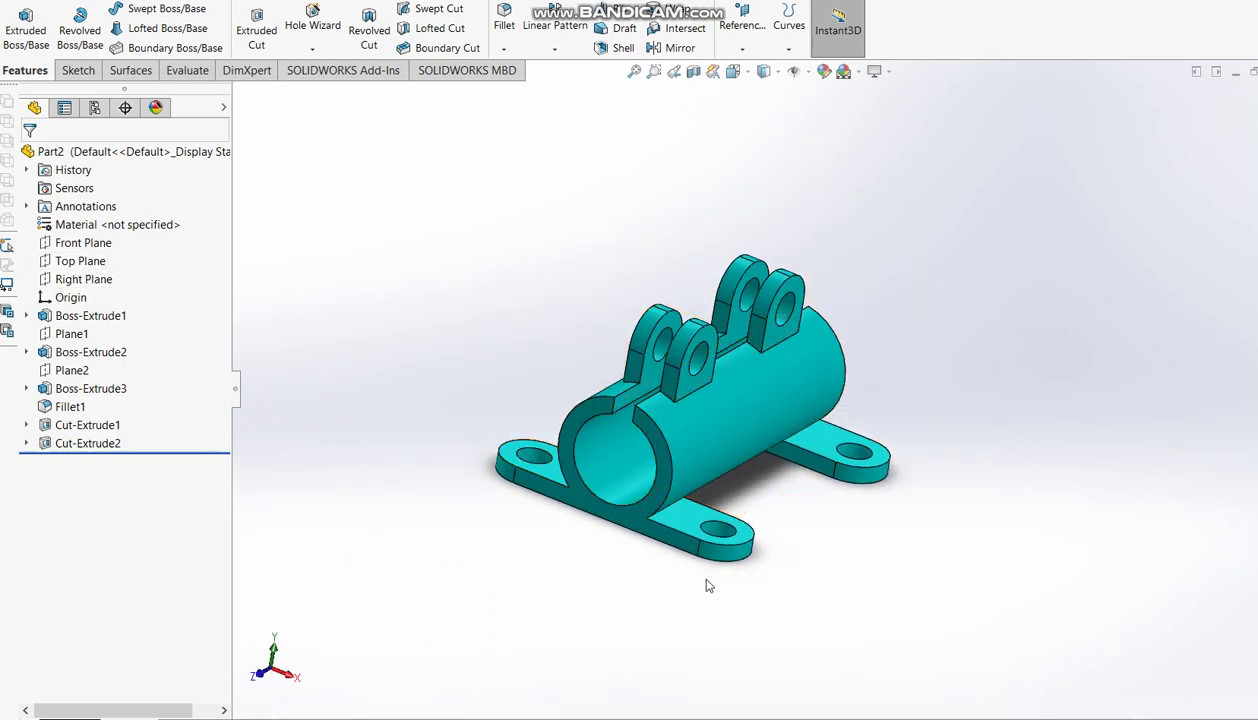
scroll(716, 421, down, 2)
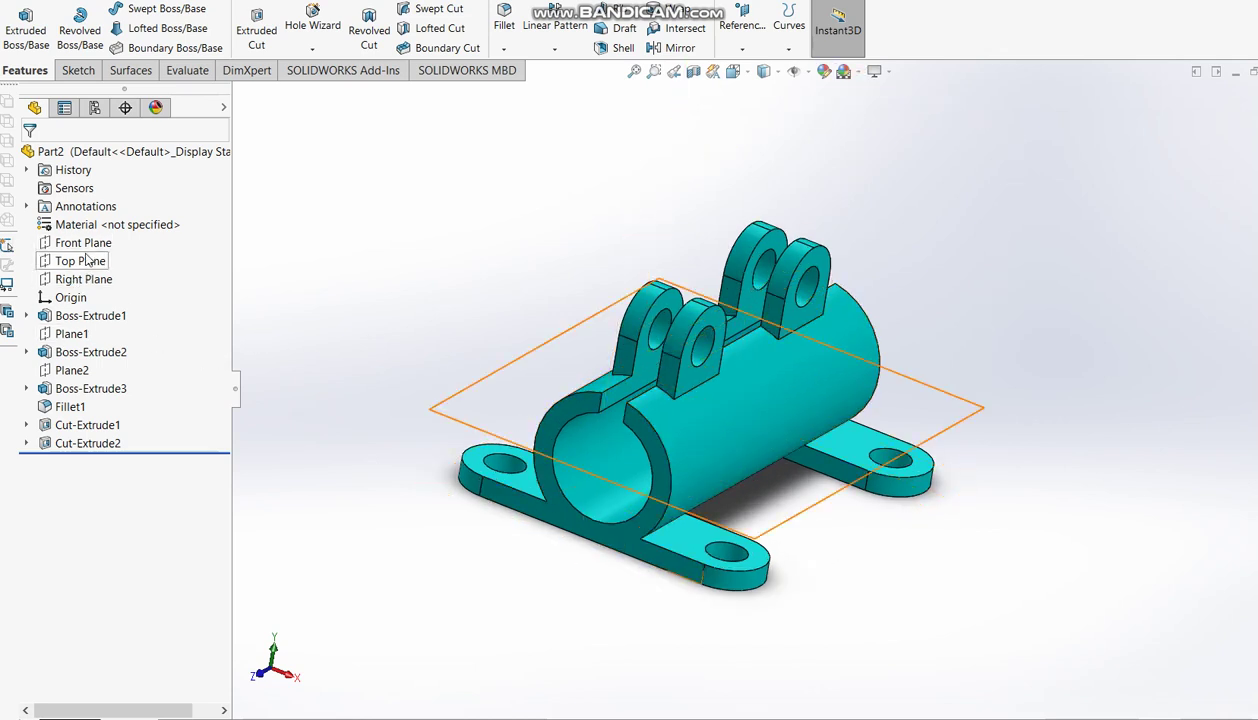
click(84, 280)
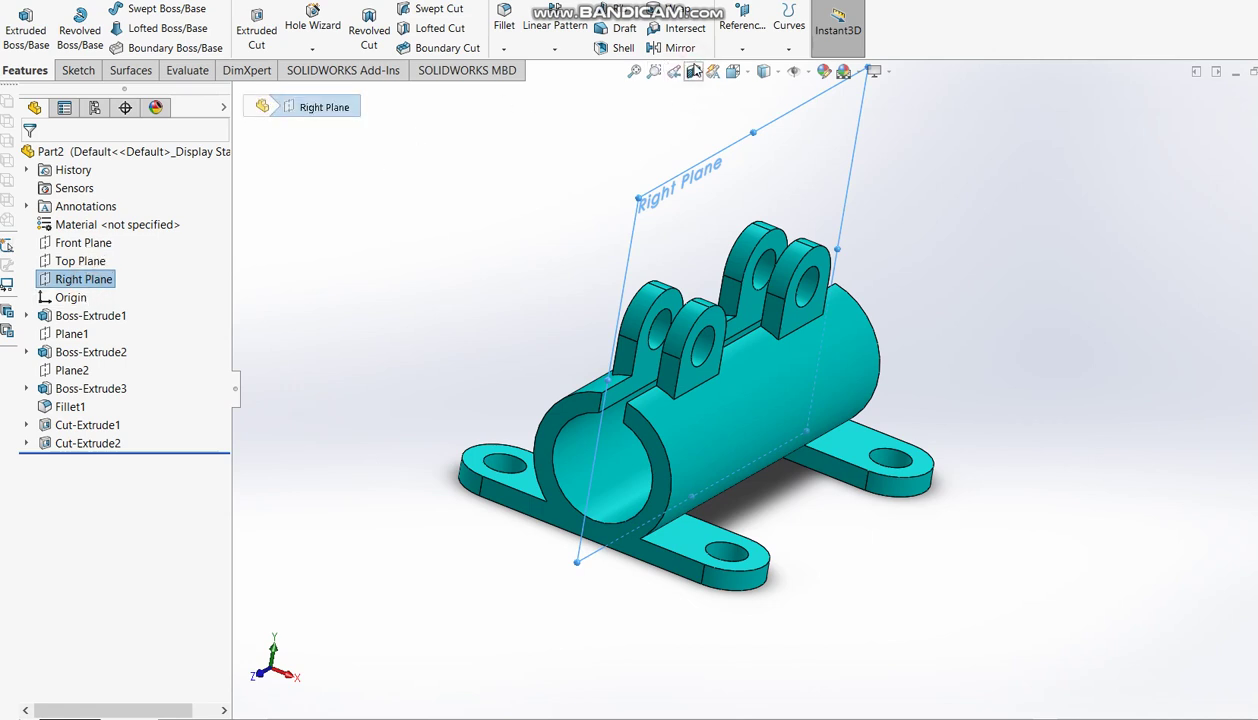
click(693, 72)
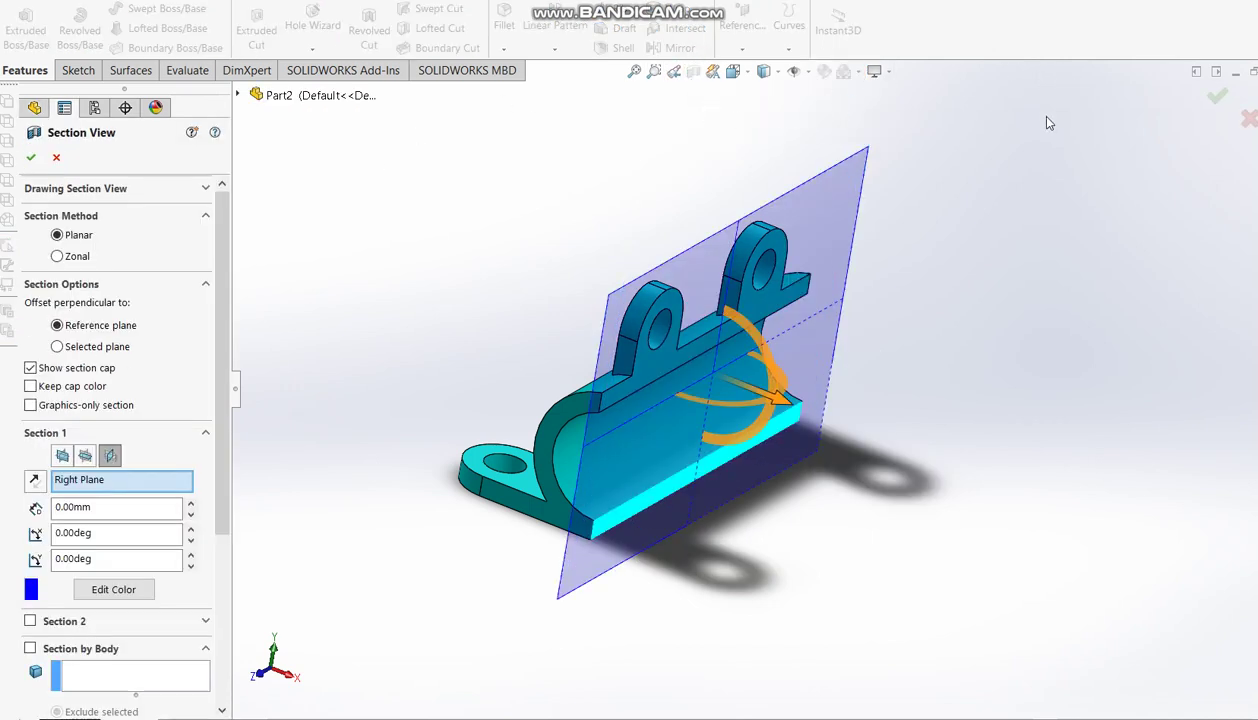
click(1217, 96)
mouse_move(889, 274)
middle_down()
mouse_move(983, 413)
mouse_move(1070, 300)
mouse_move(952, 249)
mouse_move(918, 188)
mouse_move(1031, 174)
mouse_move(1151, 366)
mouse_move(1055, 446)
mouse_move(1012, 437)
middle_up()
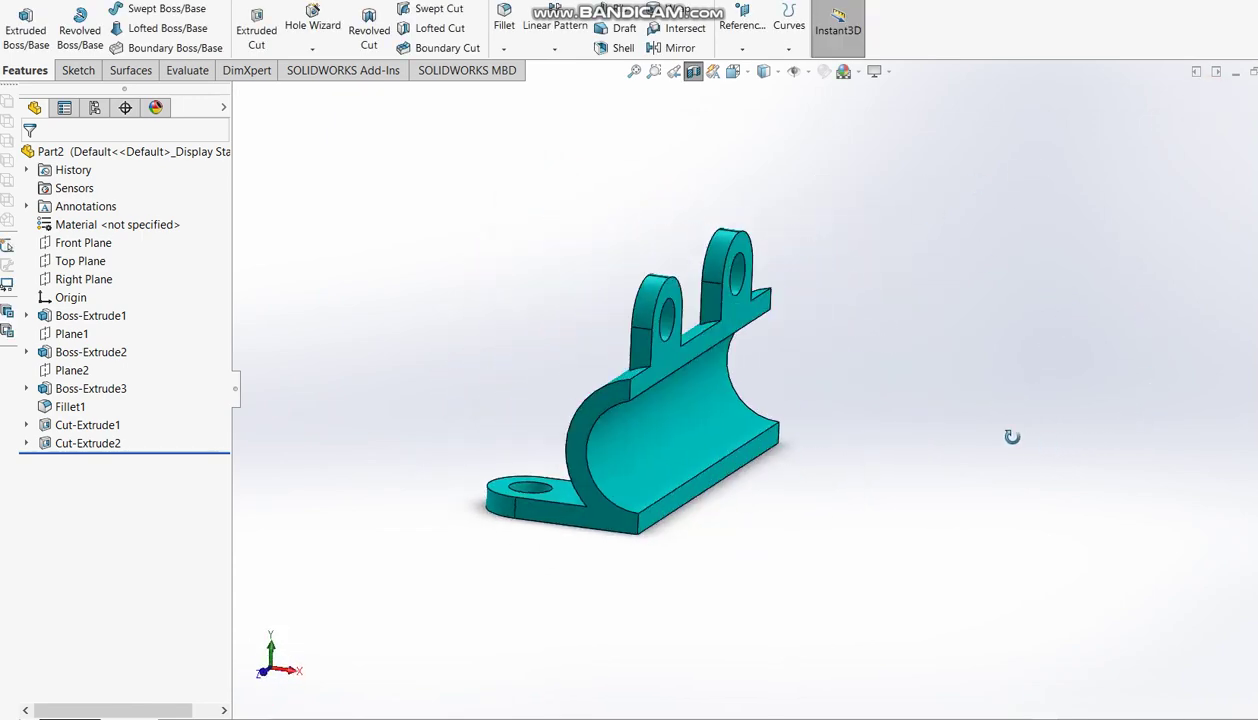
click(693, 71)
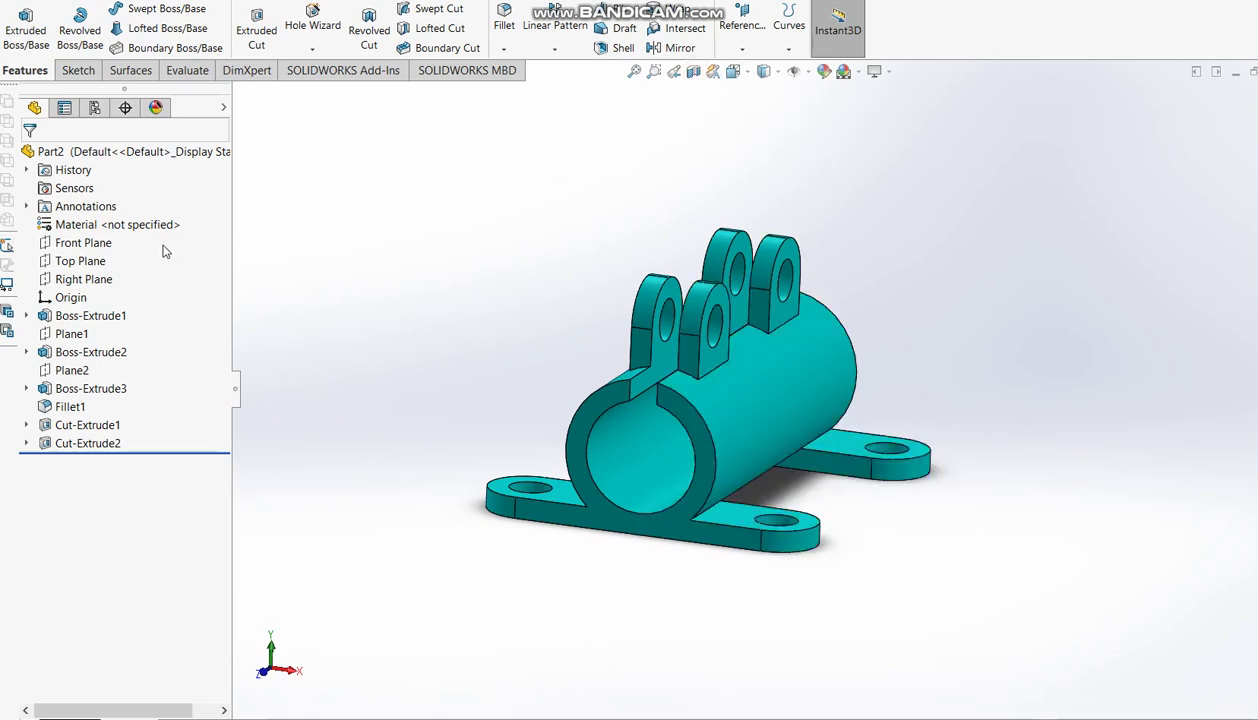
click(80, 261)
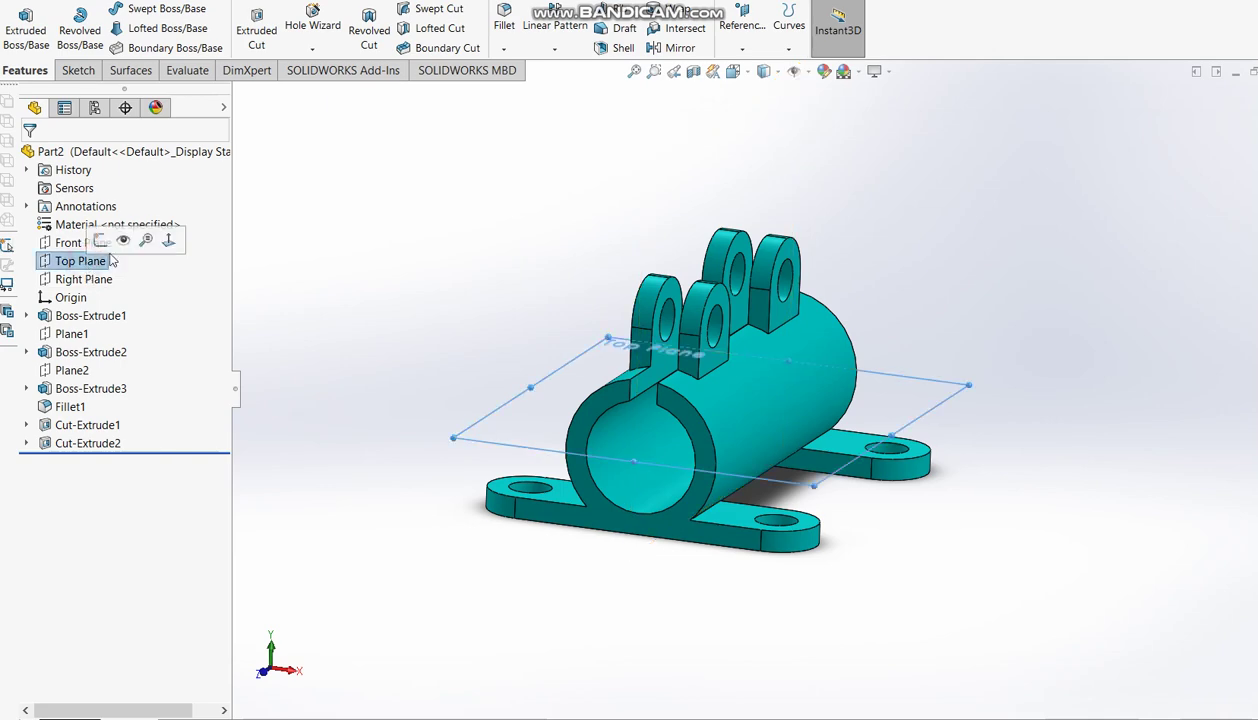
click(692, 77)
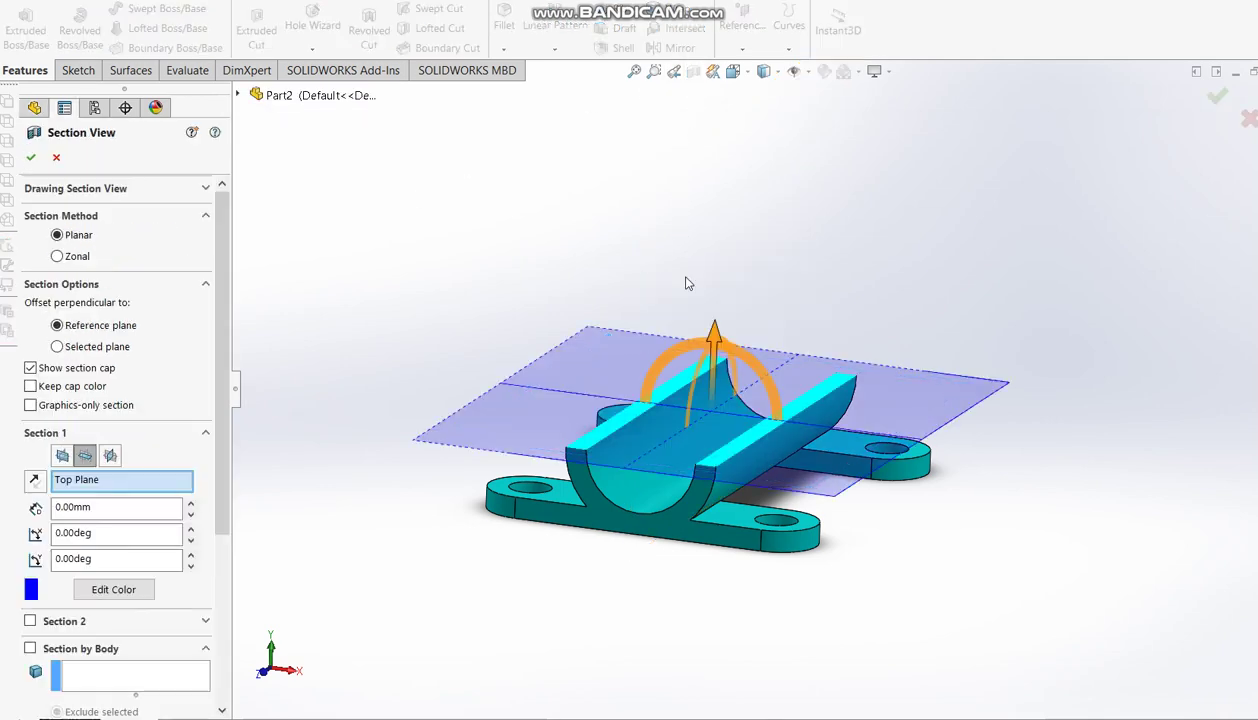
middle_drag(685, 281, 676, 342)
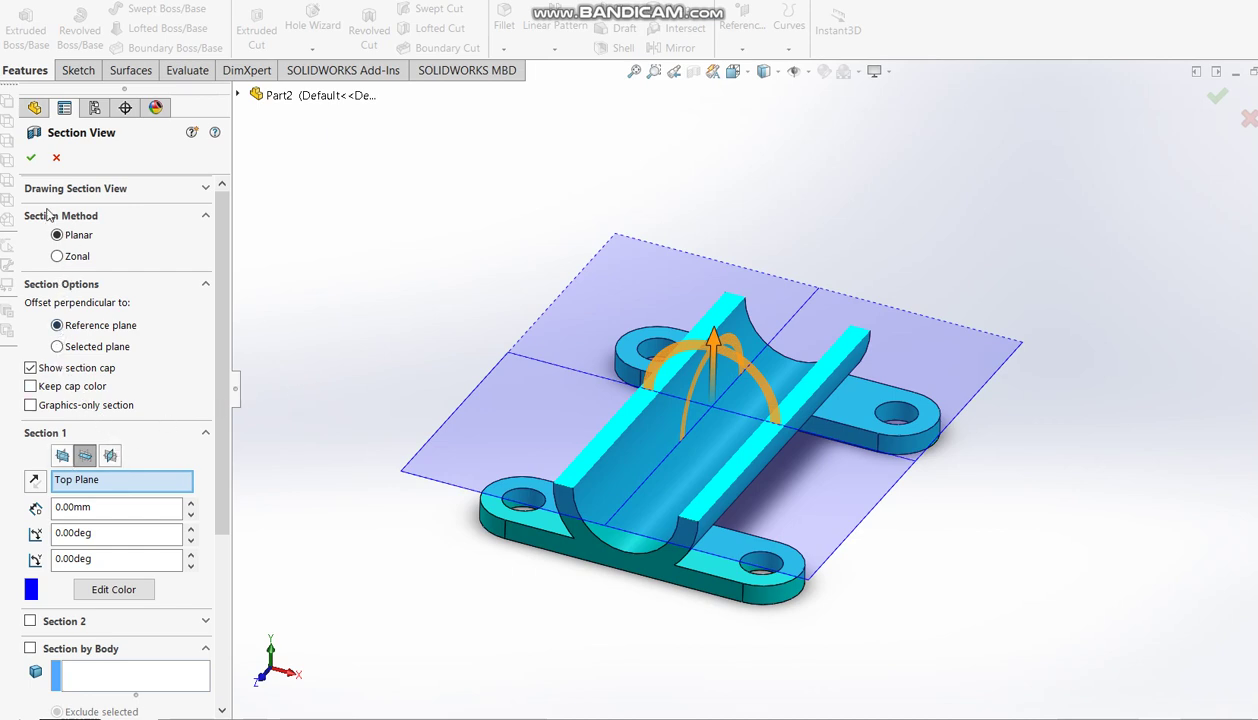
click(58, 157)
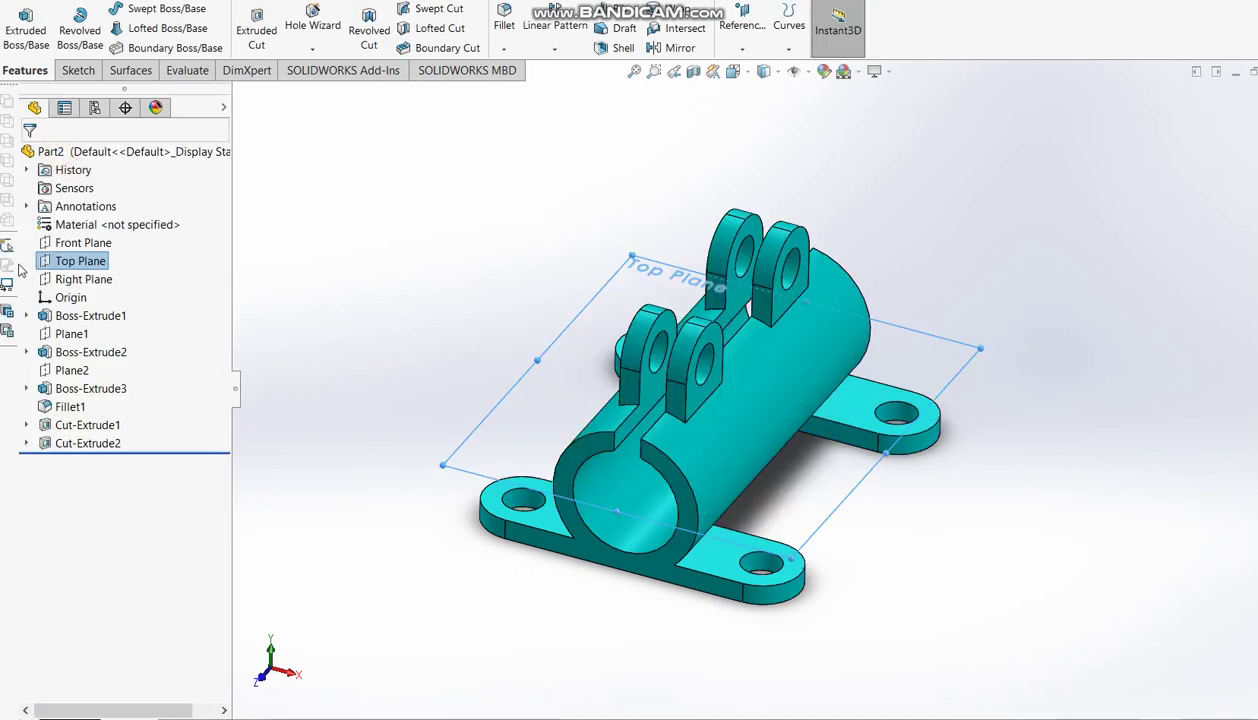
click(76, 280)
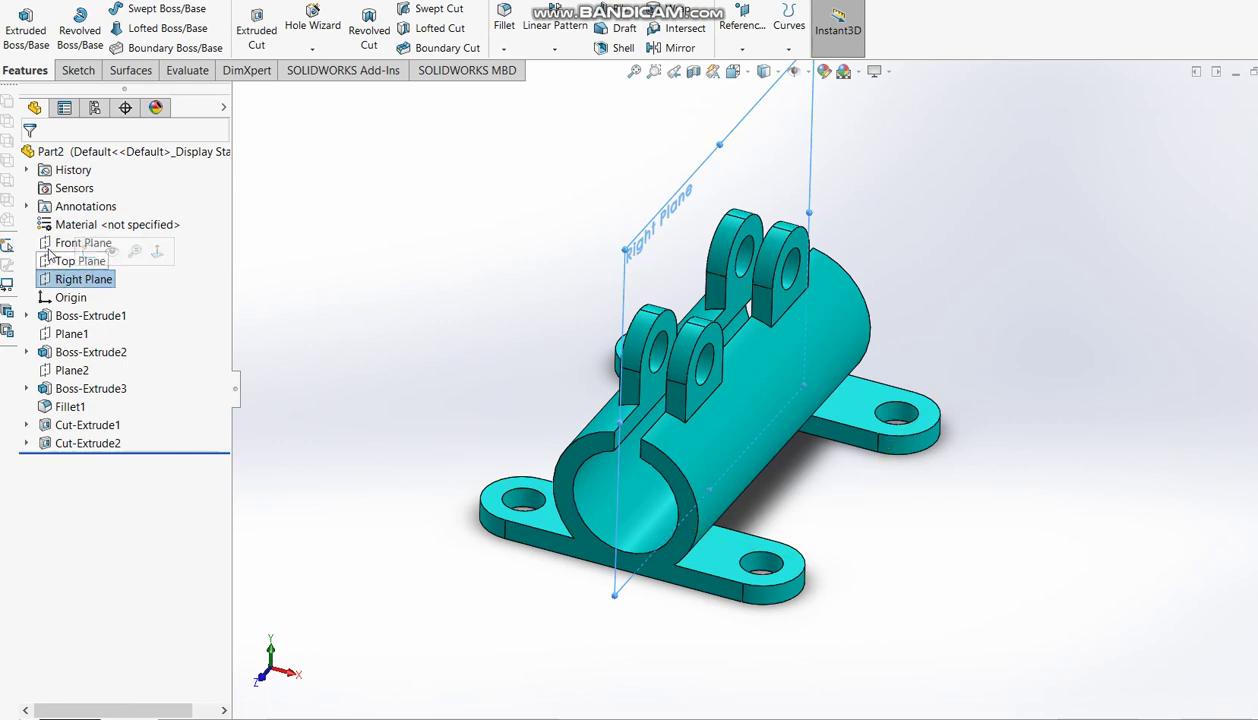
click(72, 243)
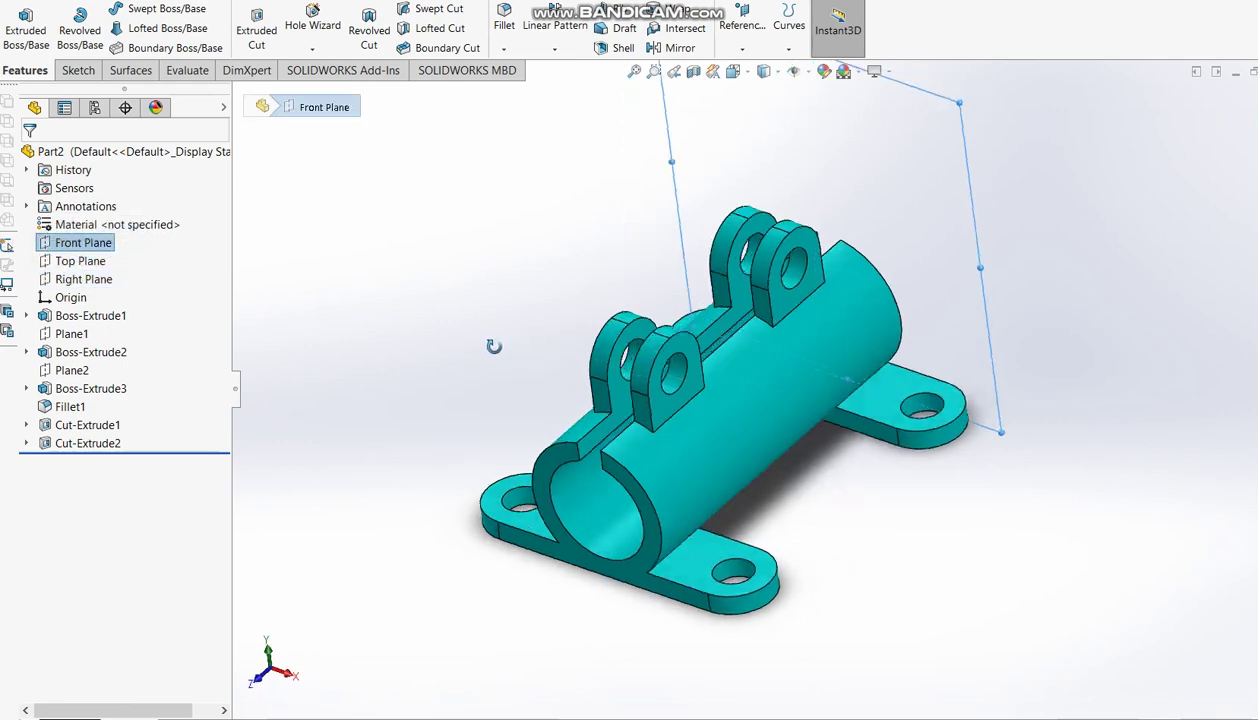